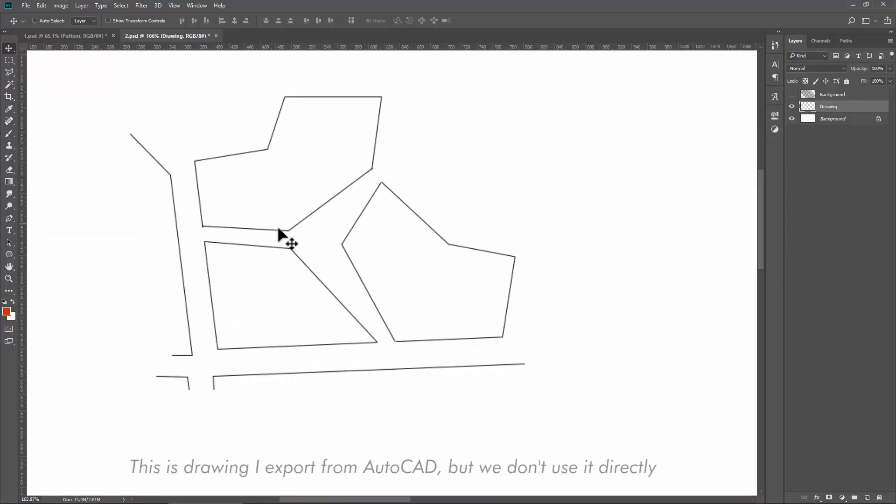
Set the Pen tool to Shape mode with no fill, a black 1 px stroke and a changed stroke alignment.
scroll(280, 229, "up", 1)
left_click(8, 219)
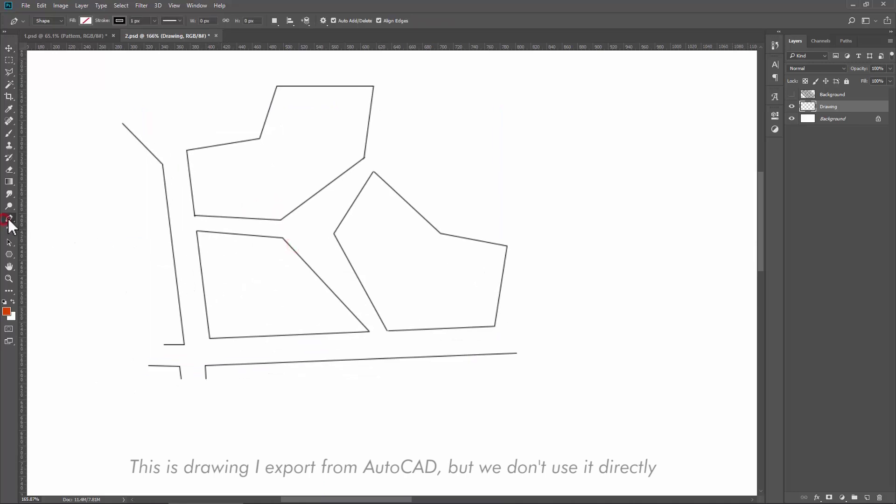
left_click(59, 21)
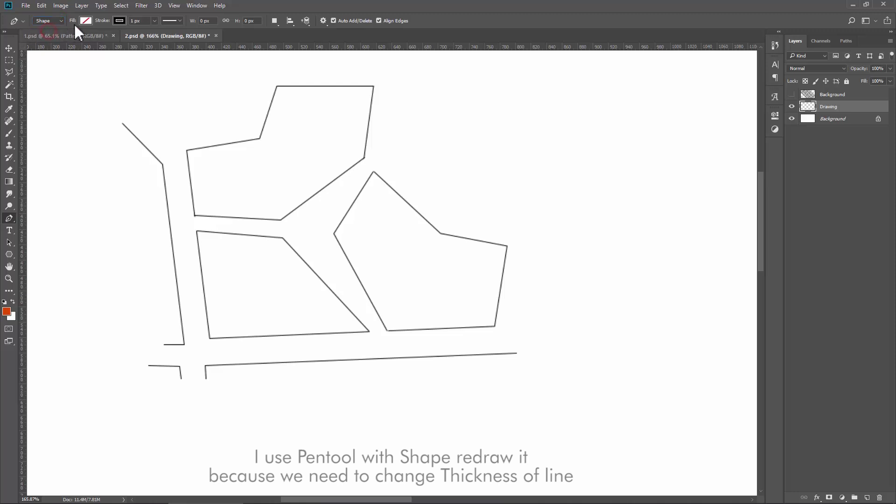
left_click(86, 21)
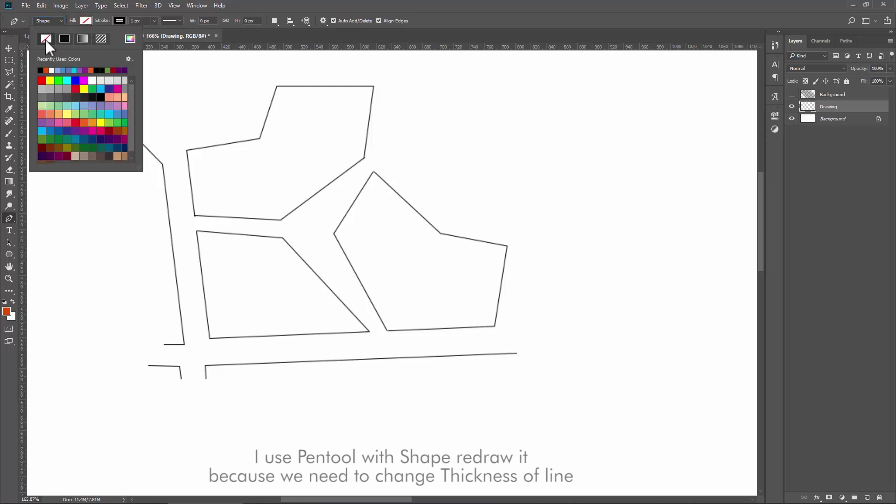
left_click(120, 21)
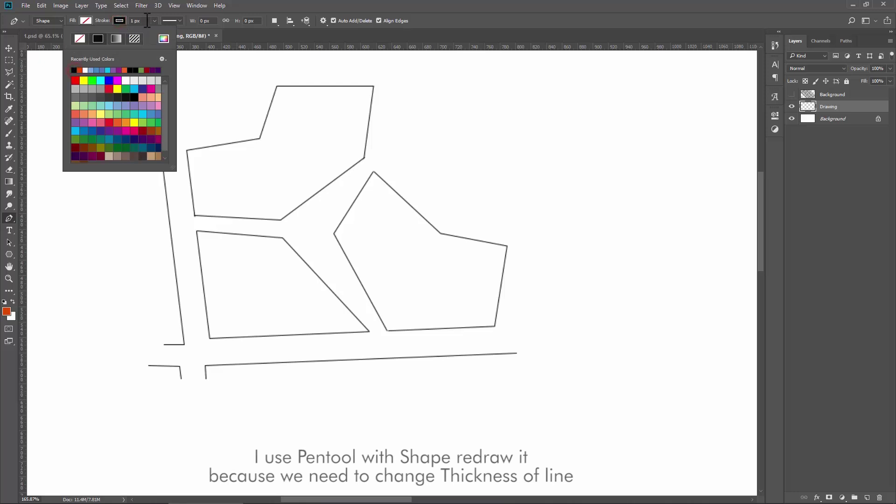
left_click(141, 21)
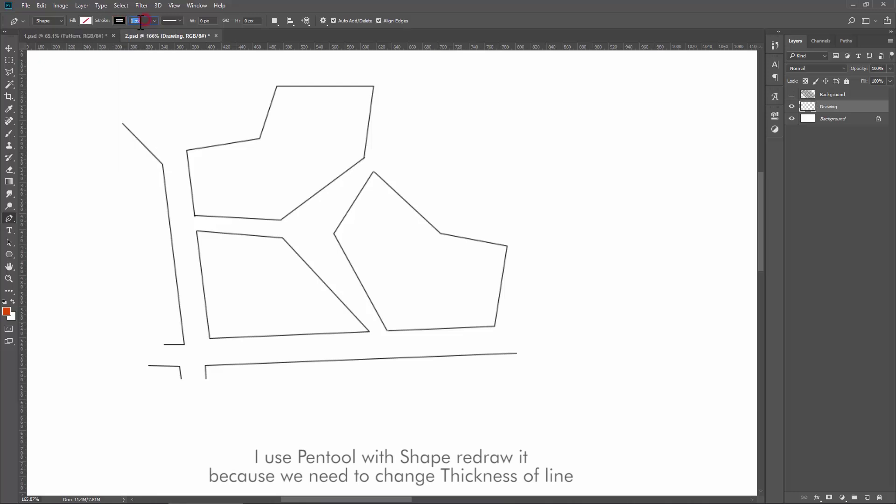
left_click(175, 21)
left_click(138, 120)
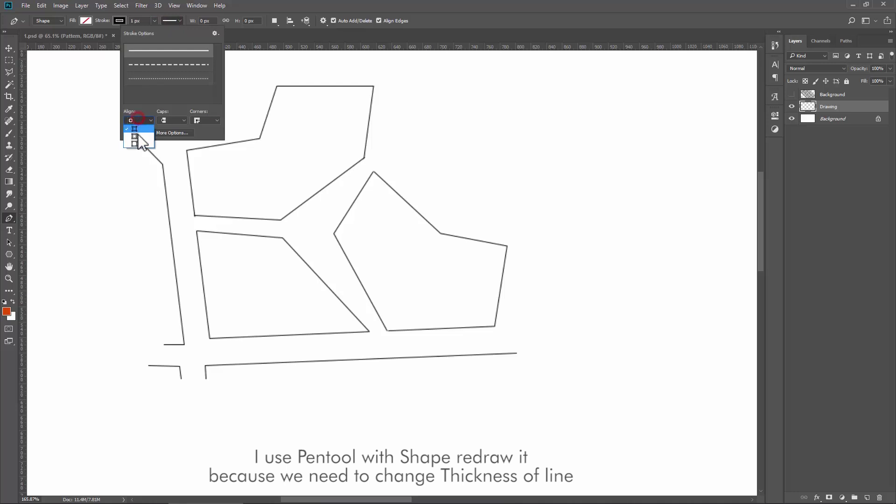
left_click(136, 136)
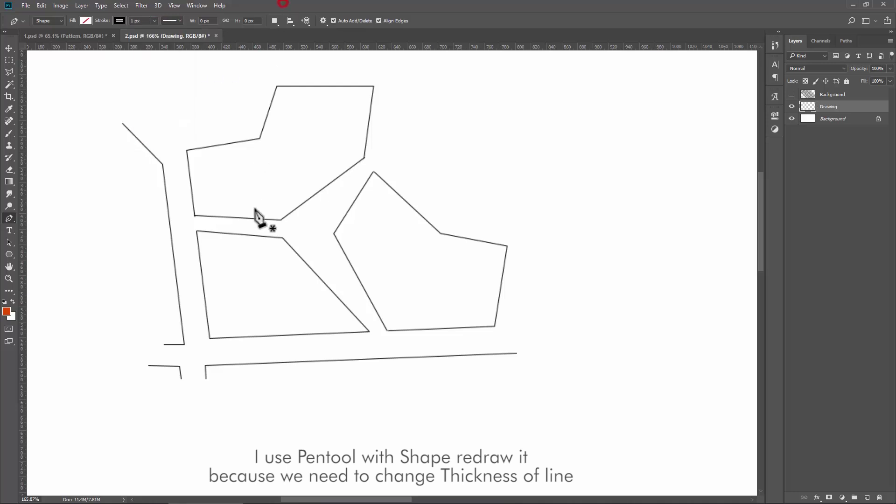
scroll(514, 338, "up", 3)
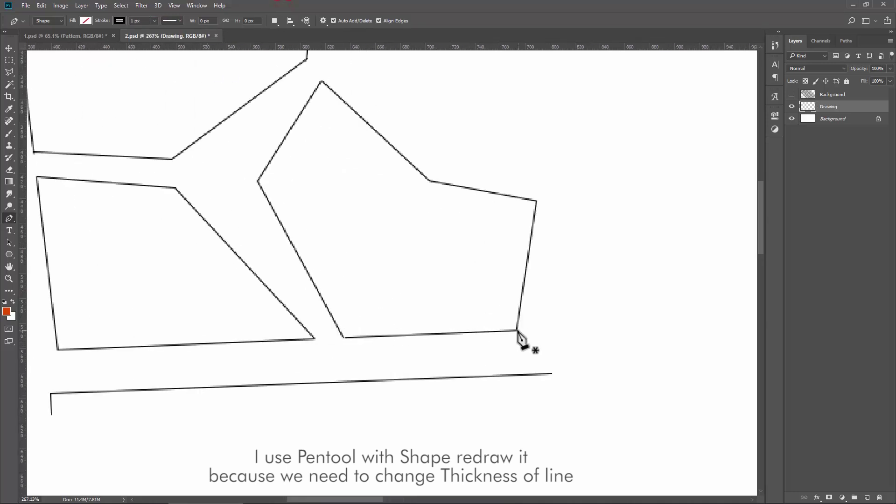
Begin tracing the central parcels' outer boundary with the Pen, placing the upper corners.
left_click(518, 330)
left_click_drag(248, 330, 442, 330)
left_click(249, 350)
scroll(280, 187, "up", 5)
left_click(212, 254)
left_click(341, 232)
left_click(371, 140)
left_click(542, 140)
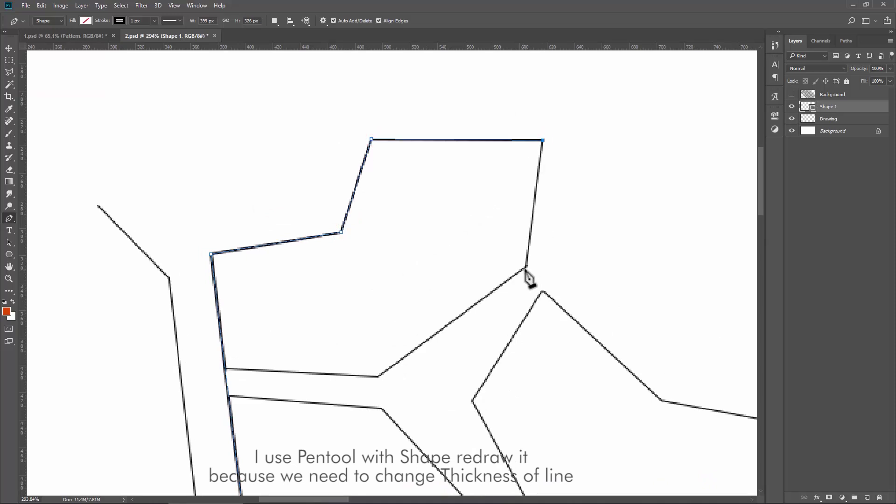
left_click(527, 267)
Trace the parcel outline's lower edge and close it at the starting corner as Shape 1.
left_click_drag(668, 388, 380, 299)
scroll(252, 205, "up", 2)
left_click(256, 202)
left_click(399, 336)
left_click(542, 363)
scroll(537, 289, "down", 5)
left_click(533, 235)
Move the Shape 1 outline into place over the parcels.
left_click(9, 48)
left_click_drag(398, 160, 453, 334)
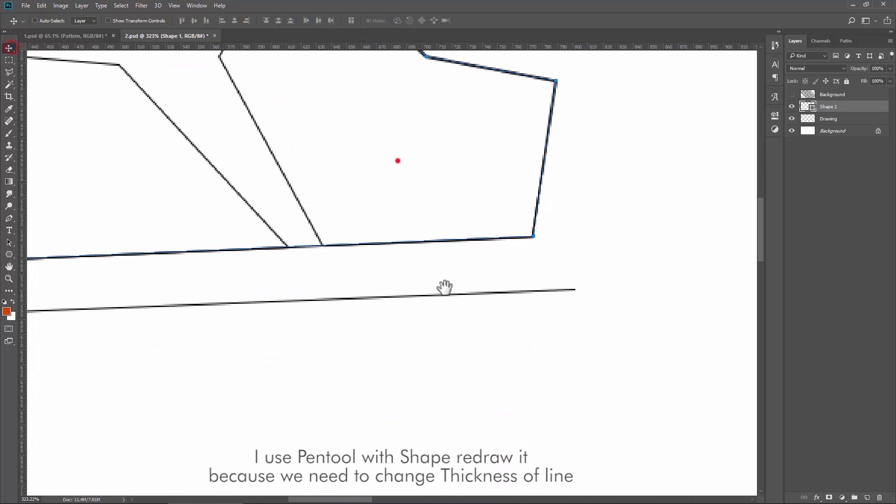
scroll(398, 270, "down", 4)
mouse_move(391, 258)
left_mouse_down()
mouse_move(376, 242)
mouse_move(400, 251)
left_mouse_up()
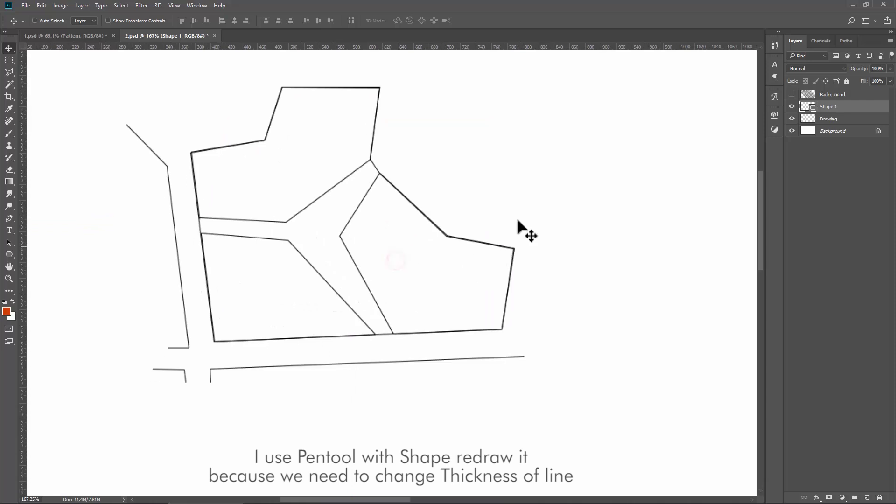
Tag the Drawing layer red in the Layers panel.
left_click(835, 124)
right_click(793, 120)
left_click(784, 159)
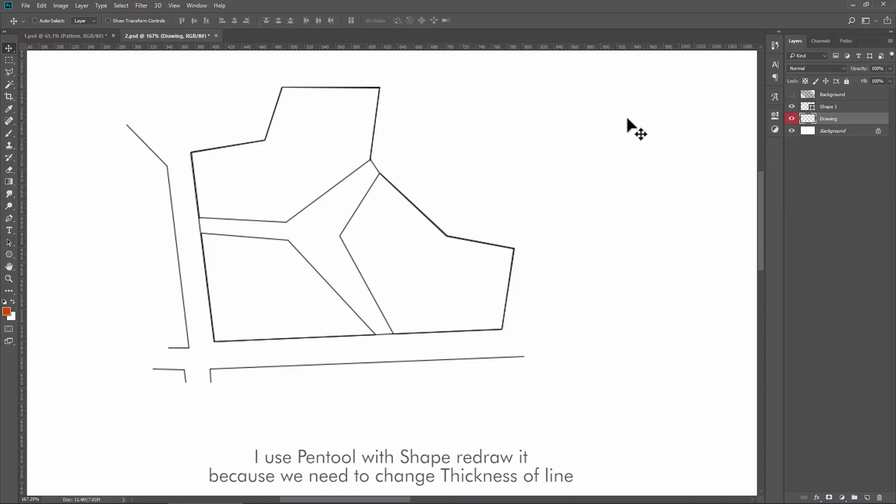
left_click(8, 219)
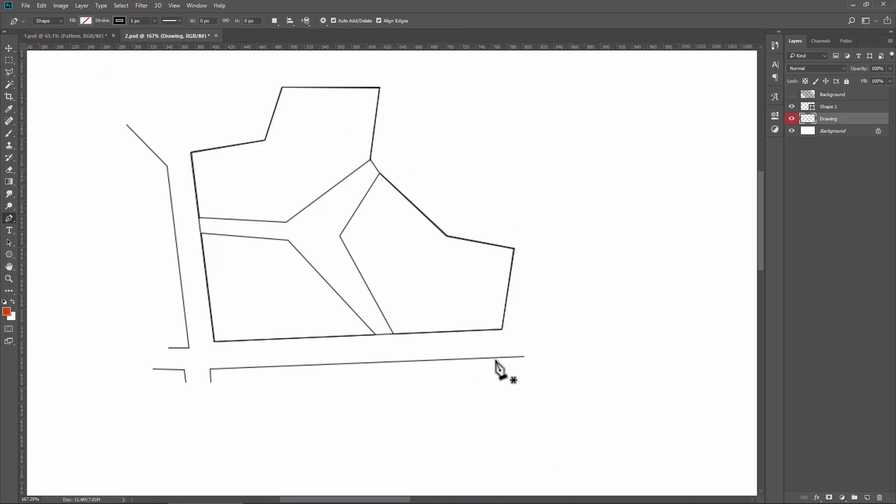
Draw a 20 px road bar along the bottom road and shift it onto the road.
left_click(526, 347)
left_click(162, 363)
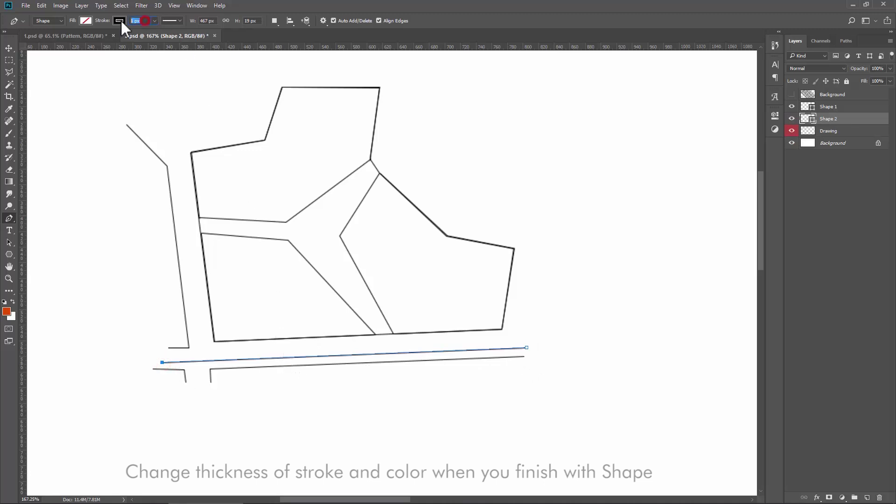
type("20")
key("Return")
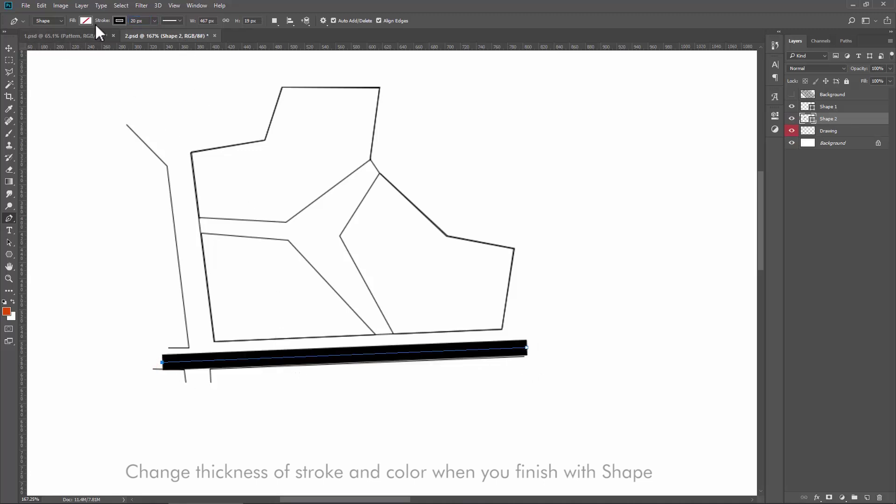
key("v")
left_click_drag(412, 332, 374, 349)
Draw the left road line from its bottom end, through its bend, to its top.
left_click(9, 218)
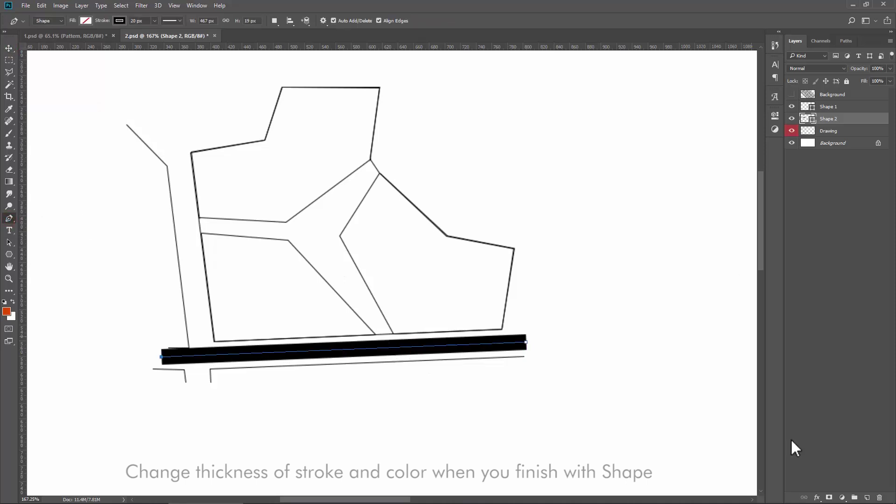
left_click(207, 382)
left_click(178, 153)
left_click(143, 118)
type("0")
key("Return")
key("v")
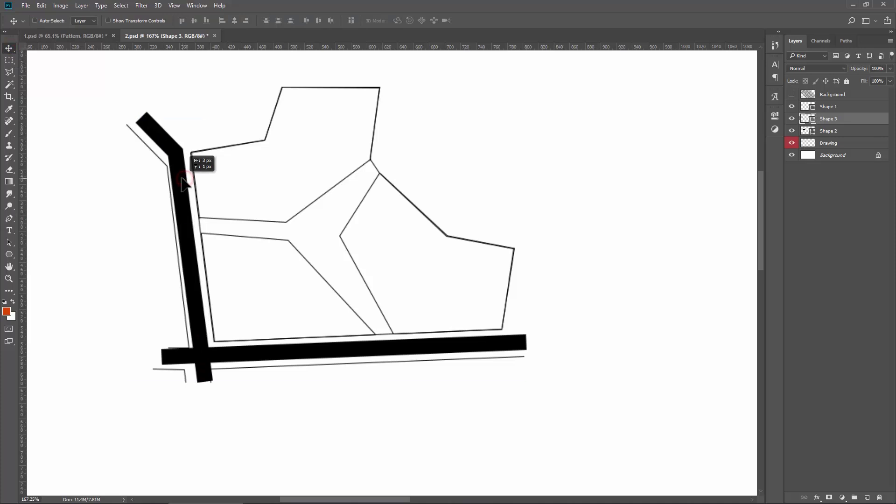
Set the left and bottom road layers to 20% opacity.
type("10")
key("BackSpace")
type("20")
left_click(842, 131)
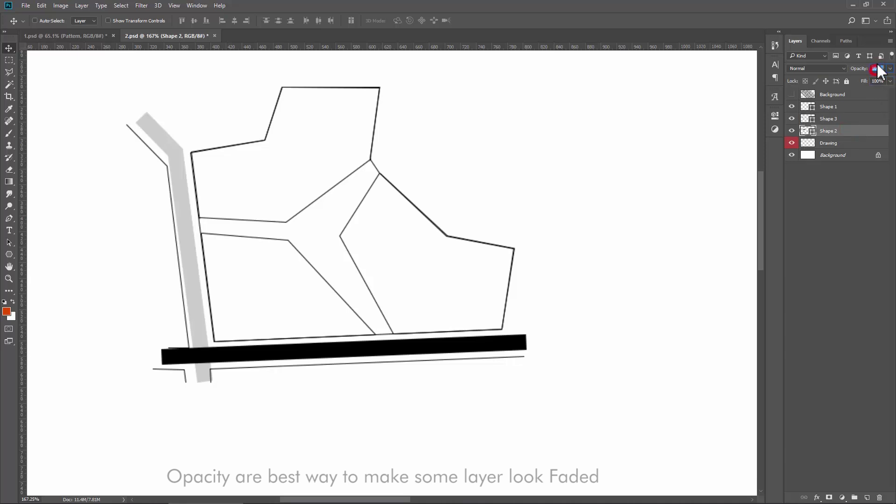
type("20")
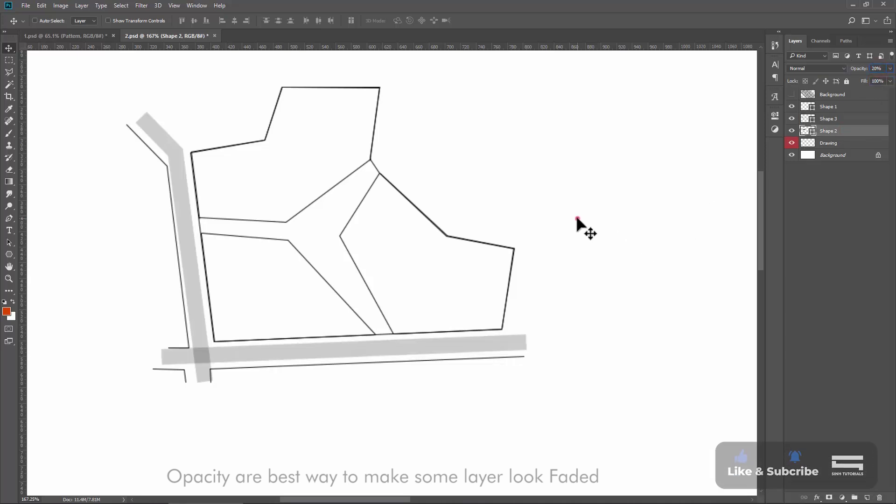
Hide the Drawing layer, then show and select the pattern layer.
left_click(792, 143)
scroll(380, 210, "down", 1)
scroll(336, 206, "down", 1)
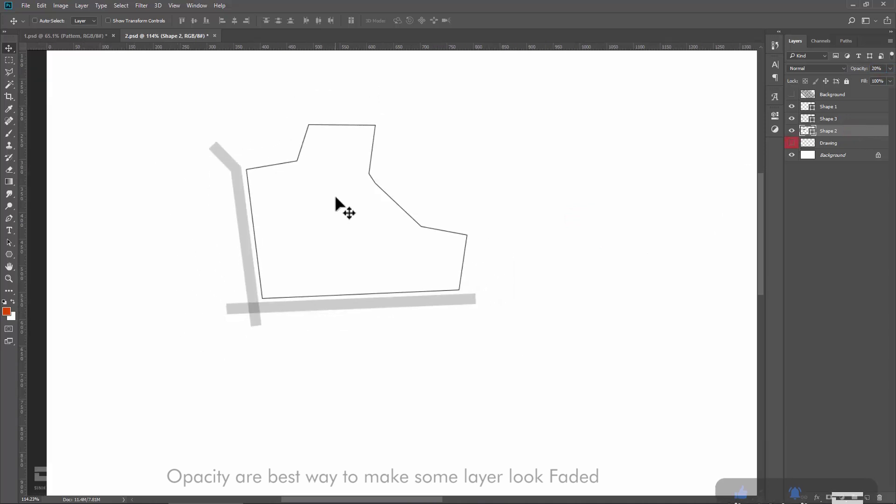
scroll(317, 200, "up", 1)
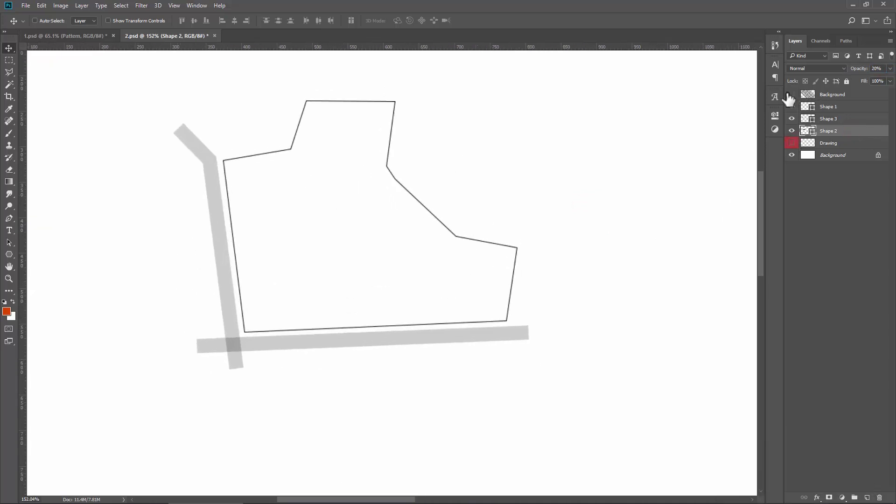
left_click(790, 95)
left_click(830, 96)
scroll(345, 299, "up", 2)
scroll(364, 275, "down", 2)
scroll(393, 258, "down", 2)
left_click(26, 5)
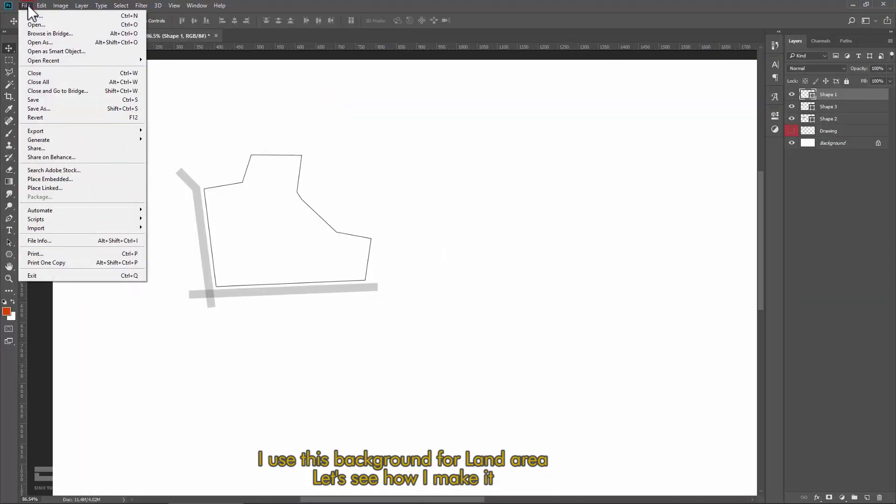
Create a new 500 × 500 px document.
left_click(35, 14)
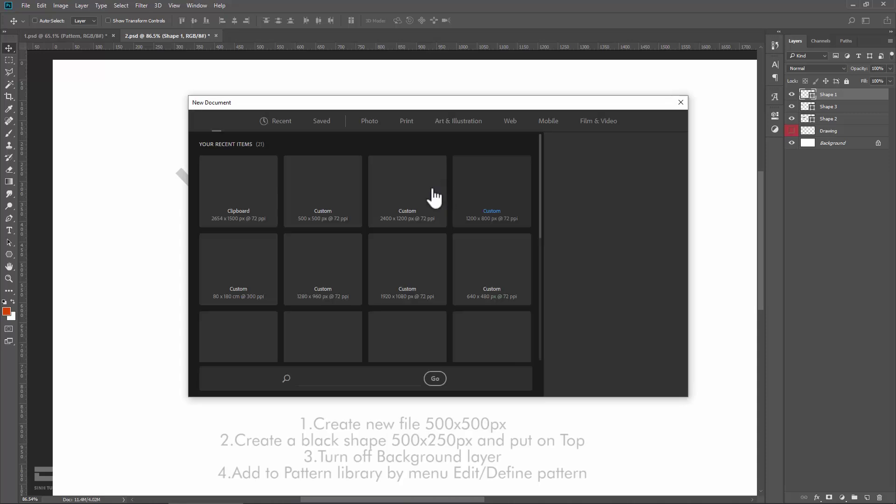
type("500")
left_click(576, 215)
type("5")
left_click(619, 380)
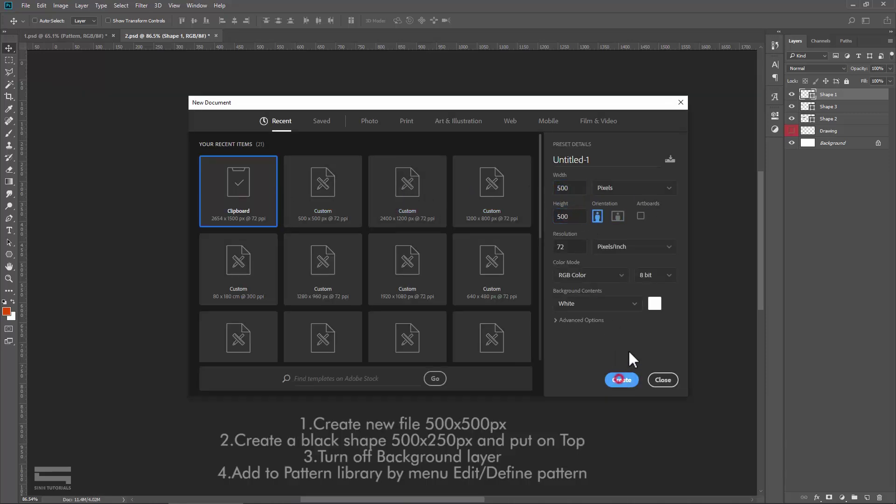
Draw an exact 250 × 500 px rectangle.
left_click(9, 254)
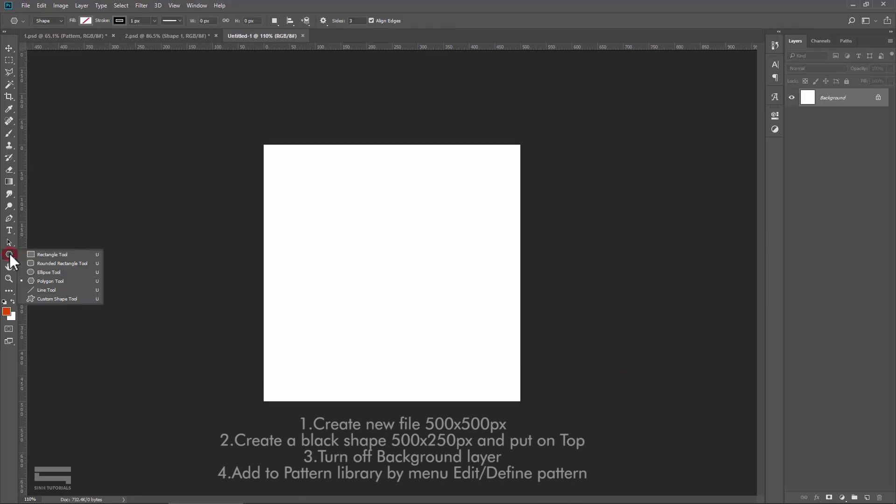
left_click(52, 254)
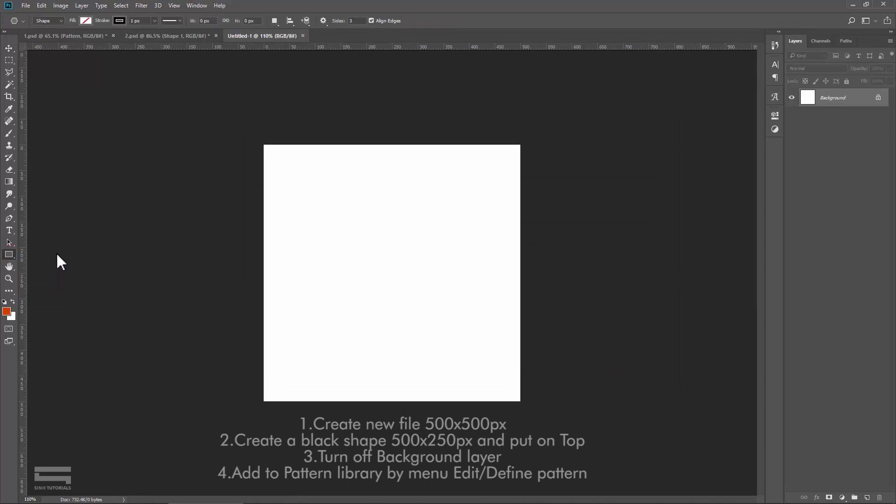
left_click(329, 237)
type("250")
left_click(496, 160)
type("500")
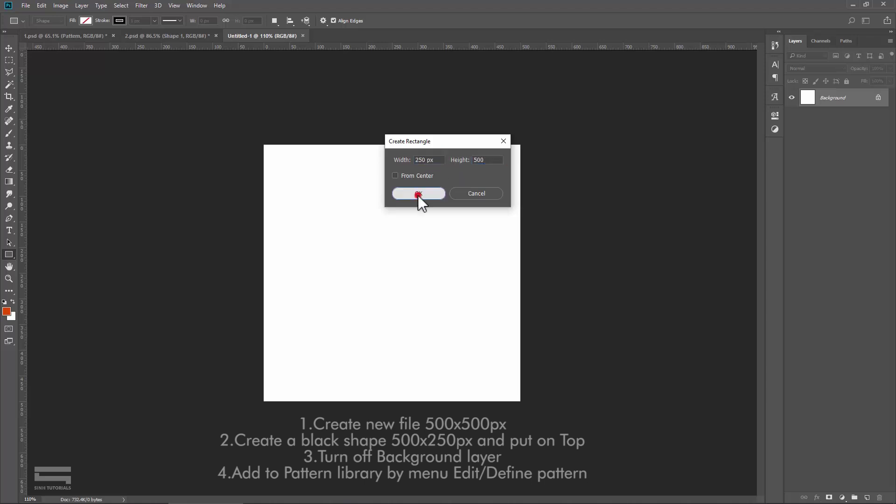
left_click(418, 194)
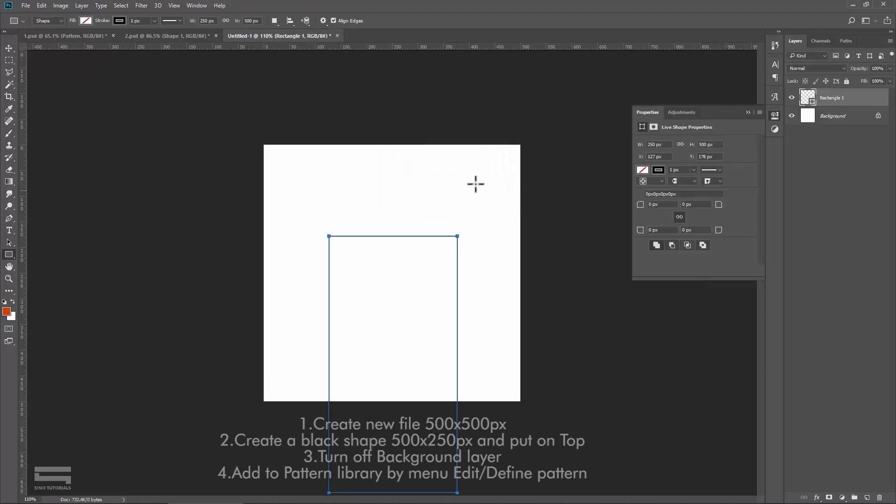
Give the rectangle no stroke and a solid black fill.
left_click(656, 171)
left_click(648, 188)
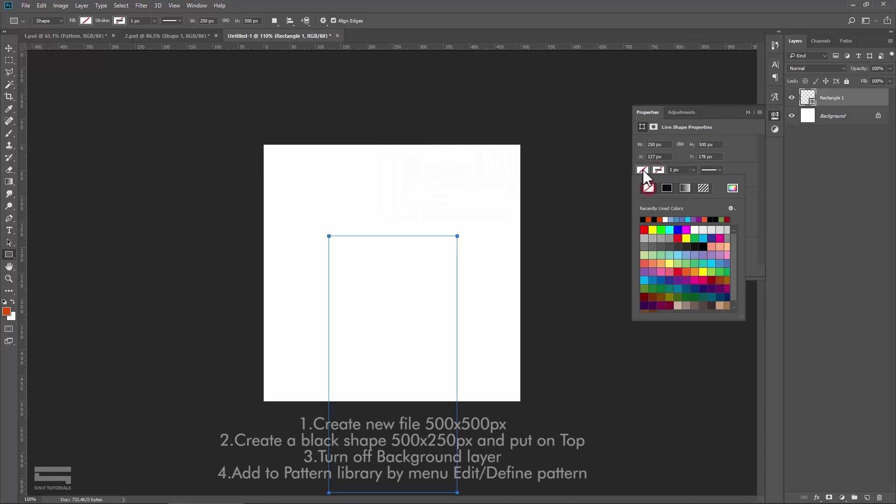
left_click(643, 220)
left_click(748, 112)
Move the black rectangle up and rotate it 90° clockwise with Free Transform.
key("v")
left_click_drag(405, 342, 385, 254)
key("ctrl+t")
right_click(392, 229)
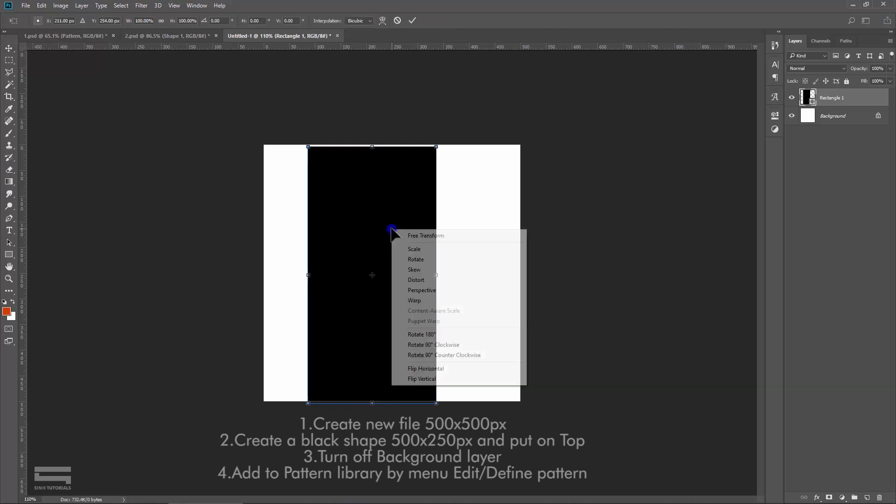
left_click(427, 344)
Commit the rotation, align the bar to the canvas top and horizontal centre, and hide Background.
key("Return")
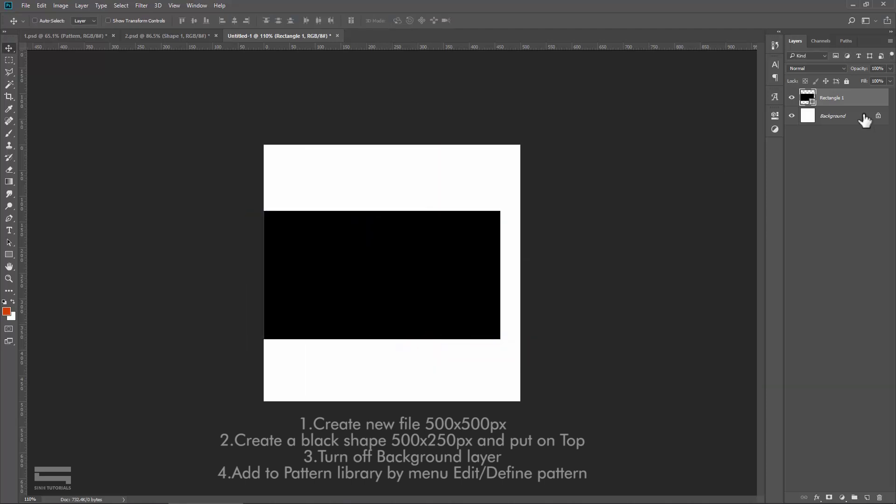
left_click(857, 119, "ctrl")
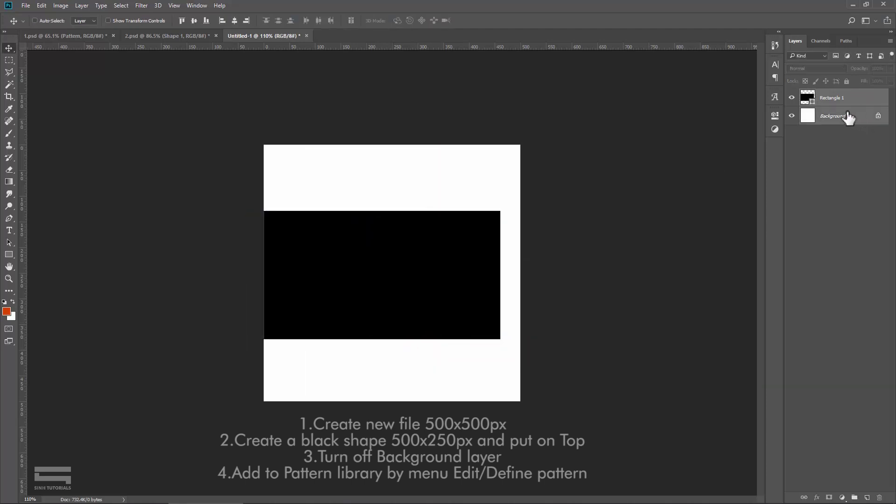
left_click(182, 21)
left_click(235, 21)
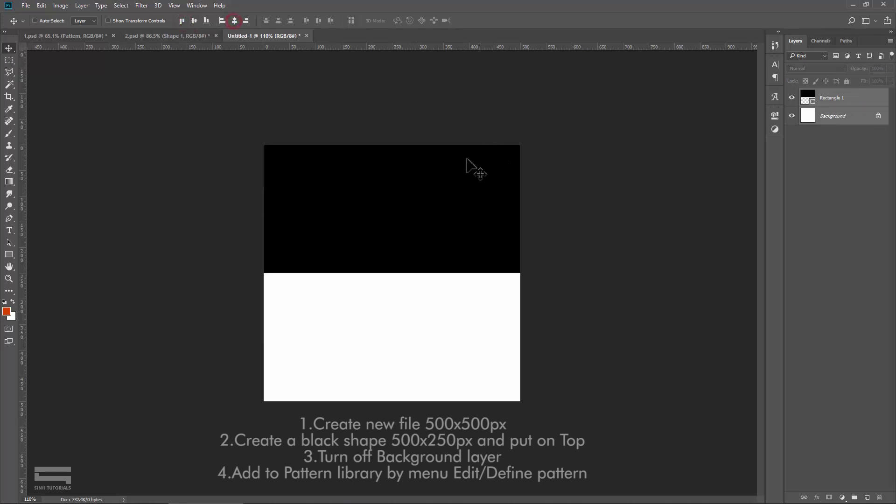
left_click(846, 100)
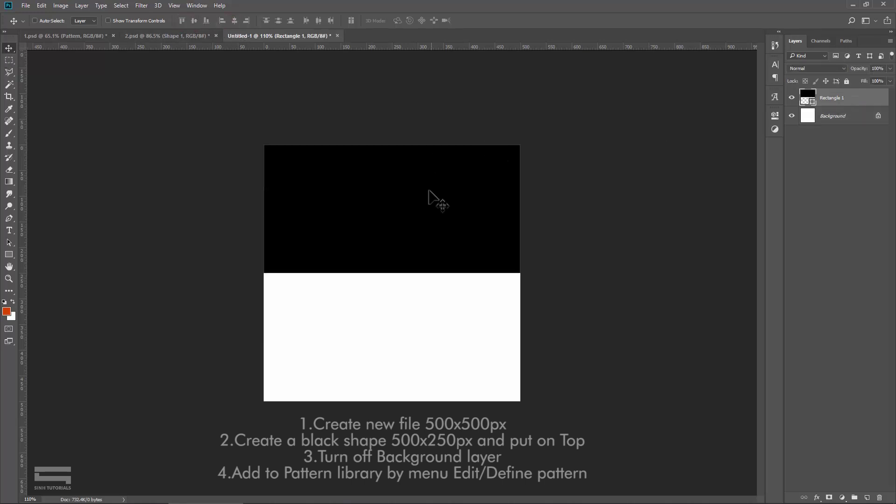
left_click(792, 116)
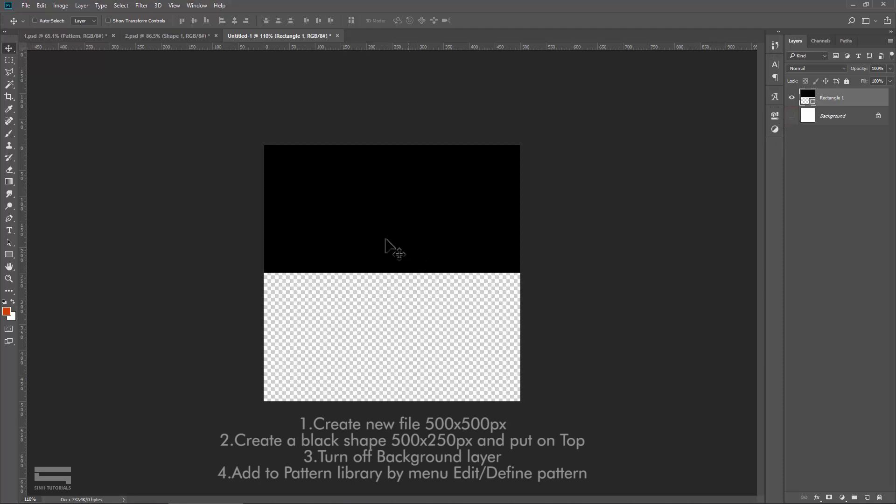
Define the canvas as a pattern named 'Line' and close the scratch document.
left_click(24, 5)
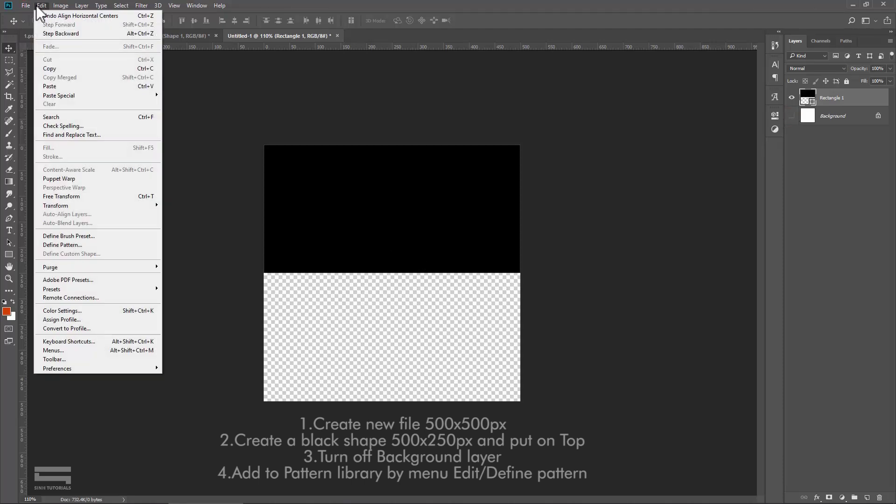
left_click(74, 243)
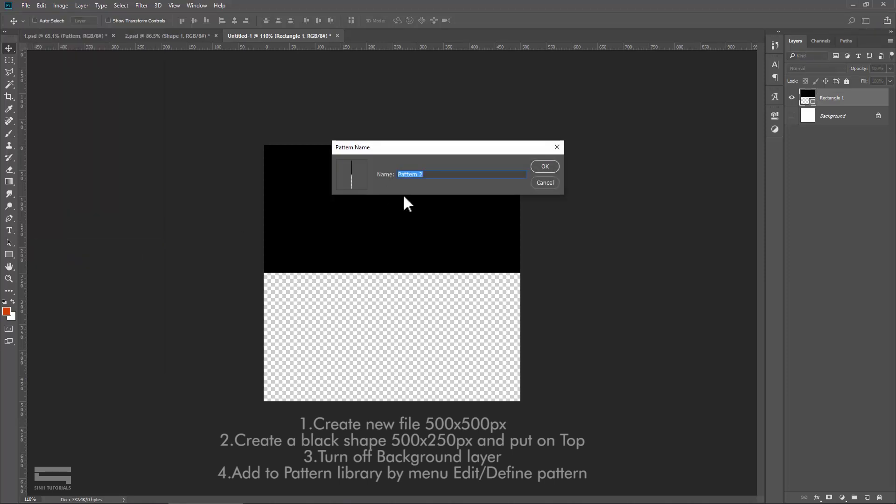
type("ine")
left_click(545, 167)
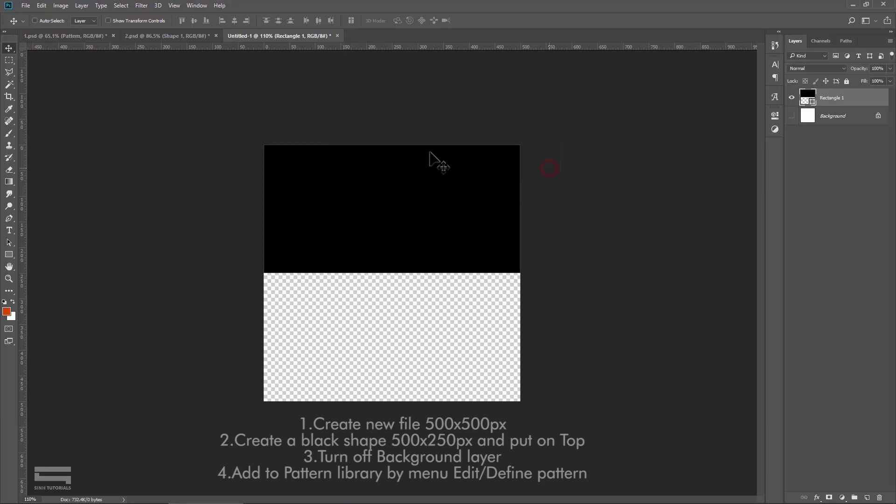
left_click(337, 35)
Discard the scratch file and add a Pattern Fill layer using Line at 2% scale.
left_click(447, 194)
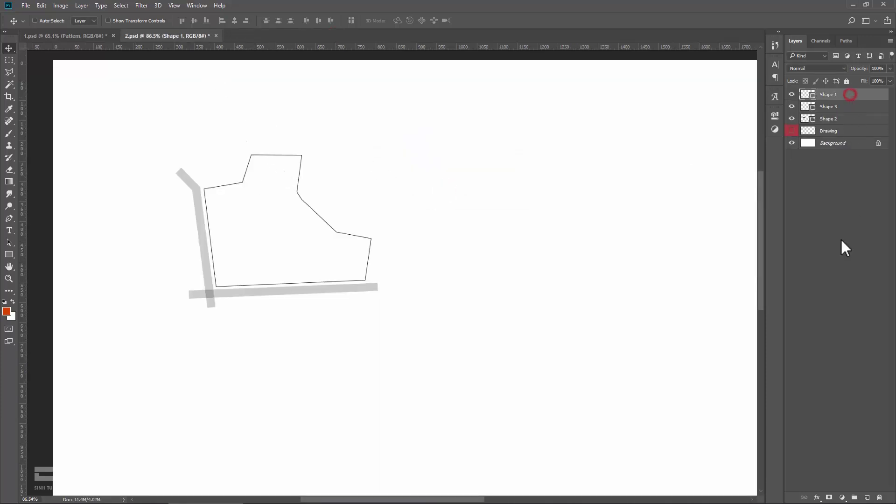
left_click(842, 497)
left_click(834, 317)
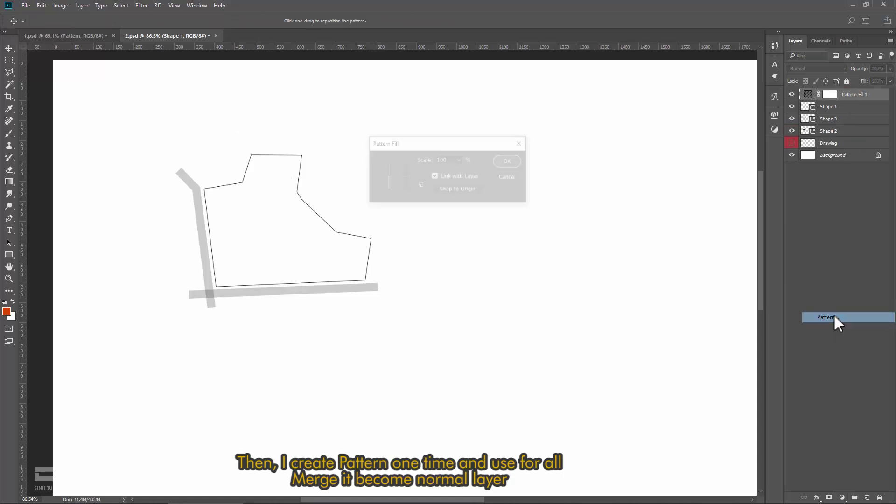
left_click(405, 176)
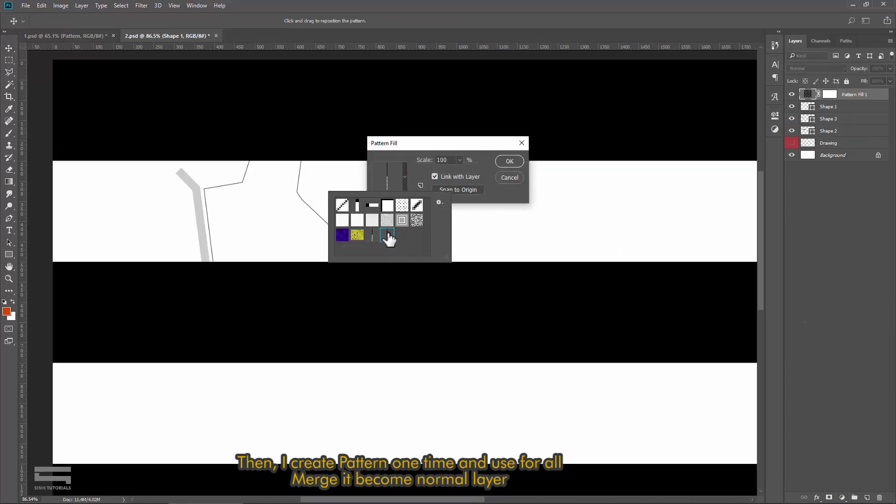
left_click(450, 160)
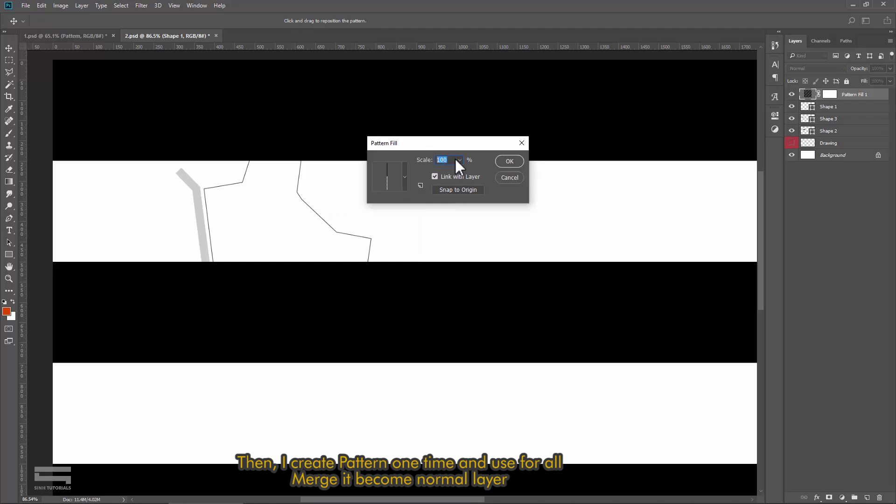
type("1")
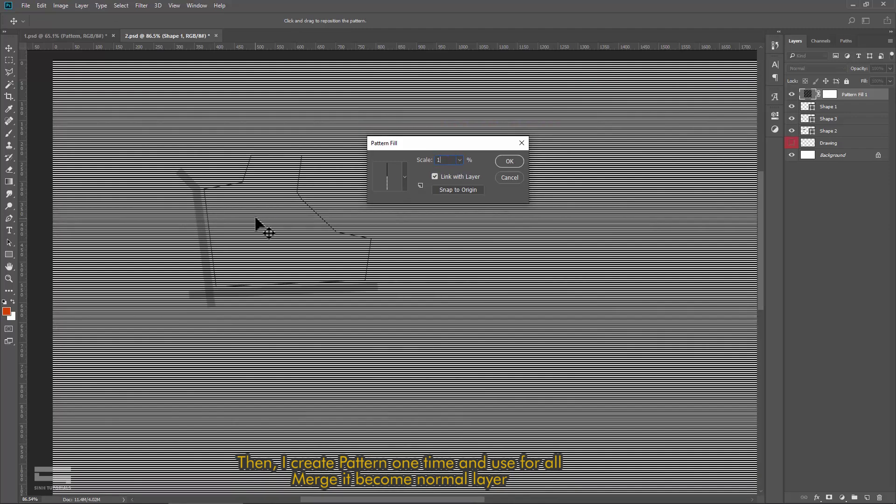
key("BackSpace")
type("2")
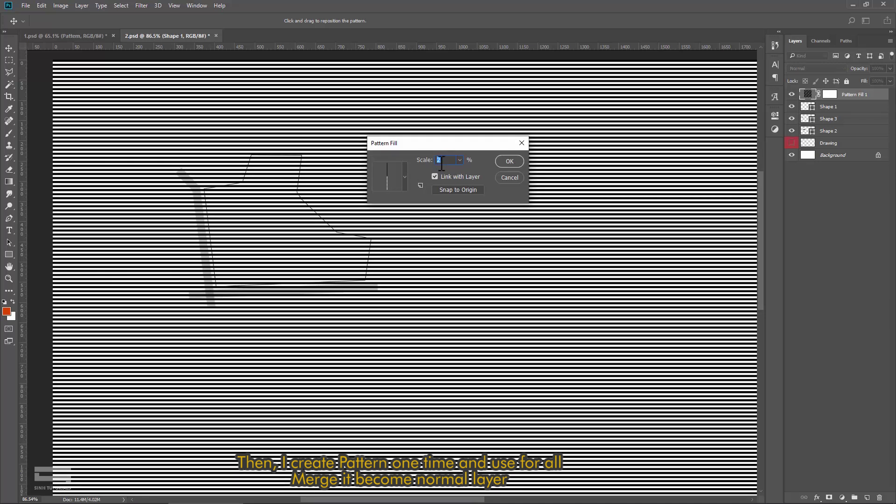
left_click(505, 161)
Add an empty Layer 1, rasterize the pattern fill, and merge both into Layer 1.
scroll(271, 219, "up", 5)
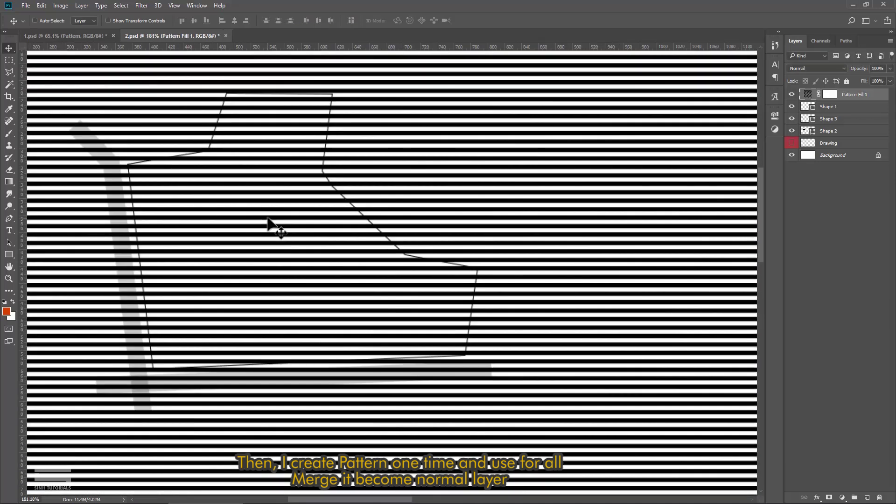
scroll(275, 203, "down", 2)
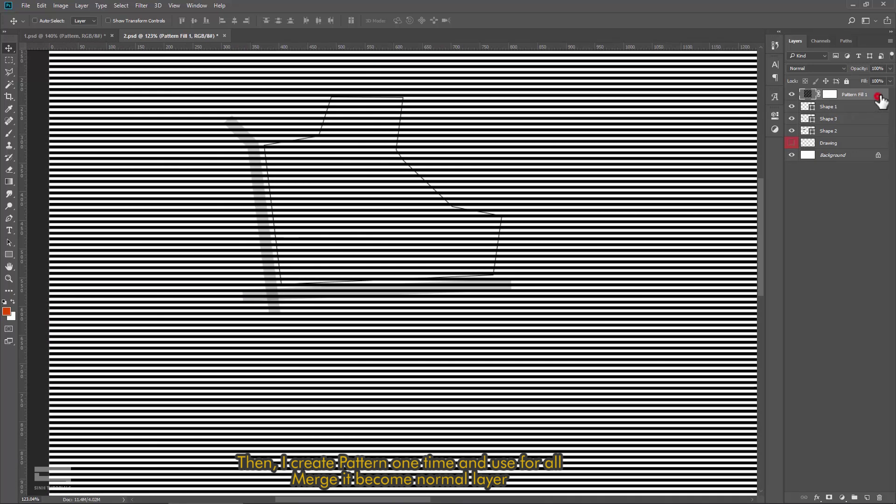
left_click(866, 497)
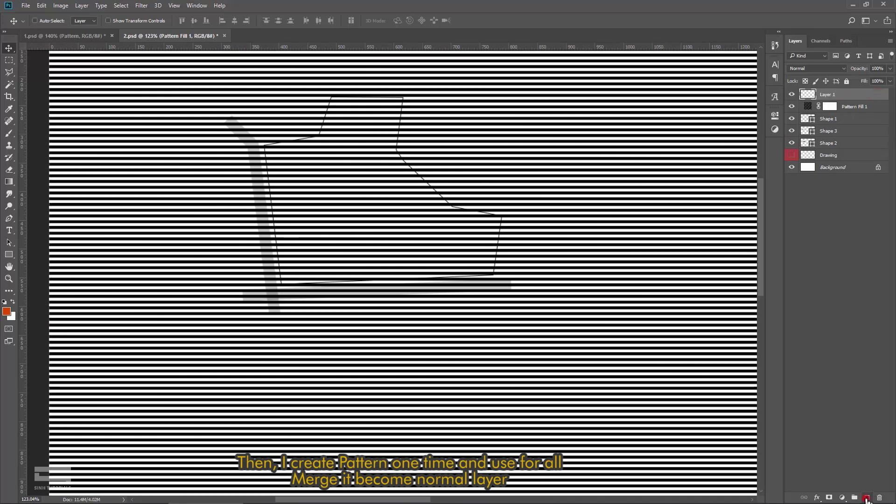
left_click(861, 107, "shift")
right_click(865, 108)
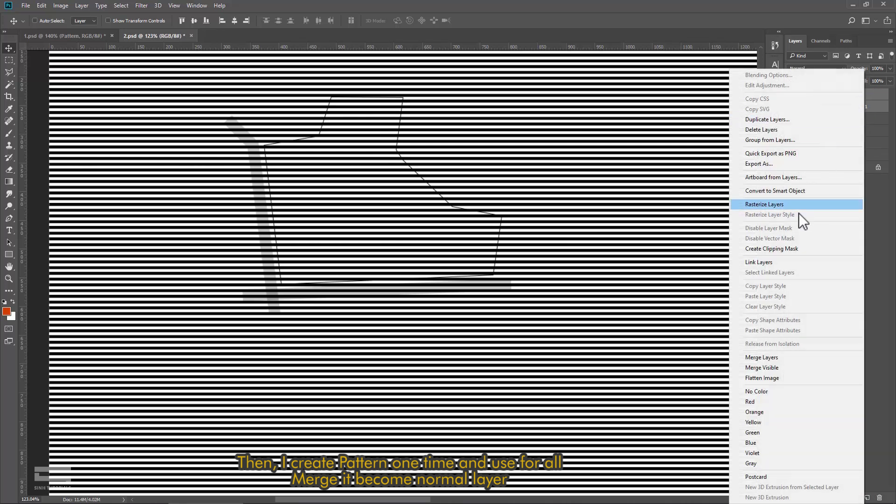
left_click(770, 206)
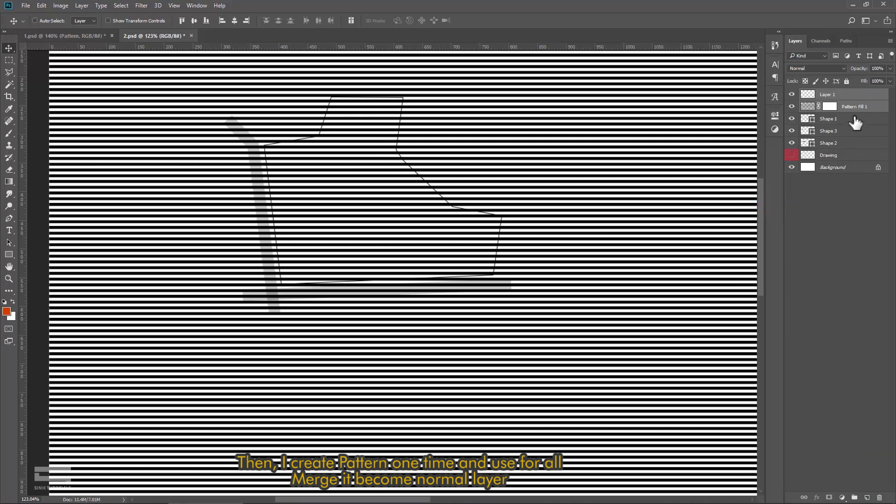
right_click(865, 108)
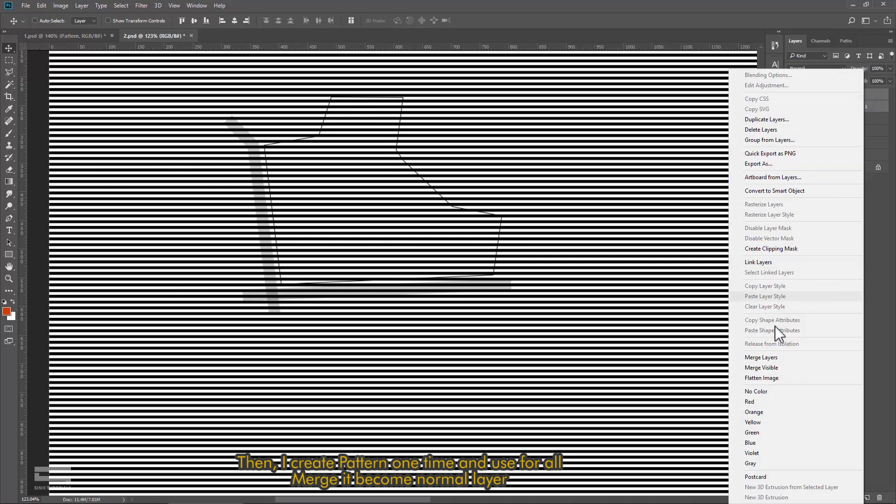
left_click(772, 356)
Nudge the striped layer into place and toggle visibility of the stripes, Shape 2 and Shape 1.
scroll(500, 234, "down", 3)
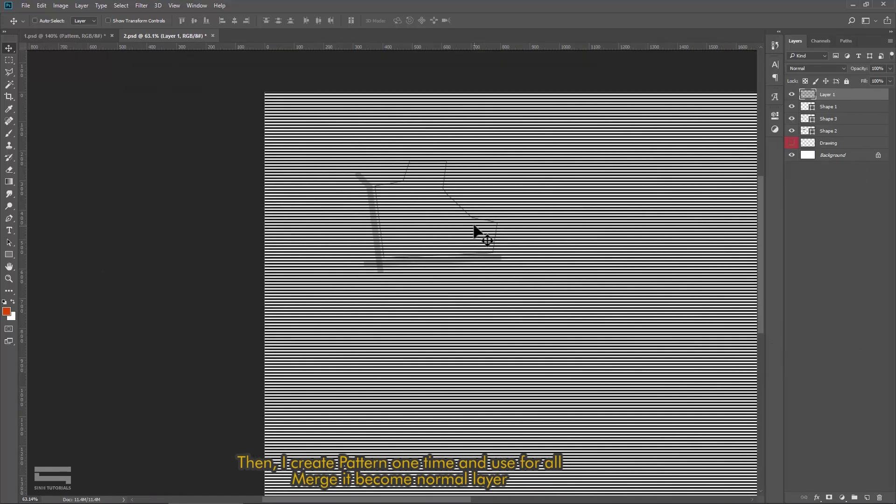
scroll(481, 236, "down", 2)
left_click_drag(474, 243, 474, 250)
scroll(474, 250, "up", 2)
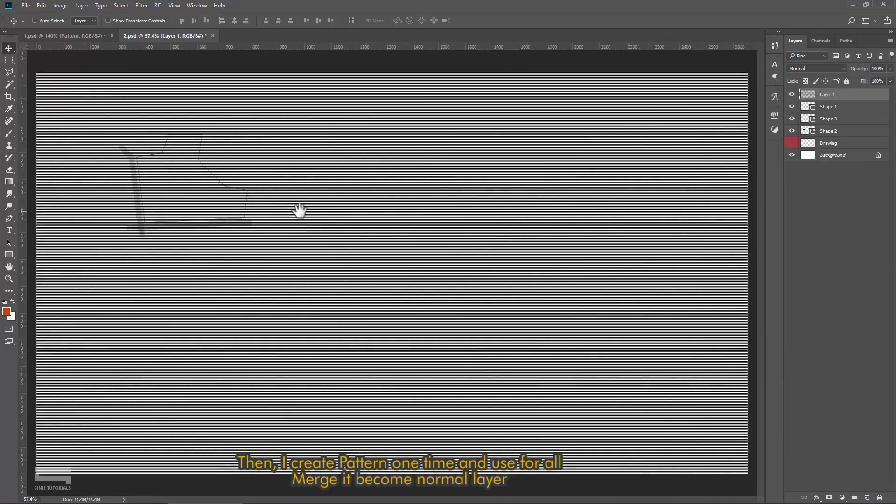
left_click_drag(298, 208, 408, 209)
scroll(407, 208, "up", 1)
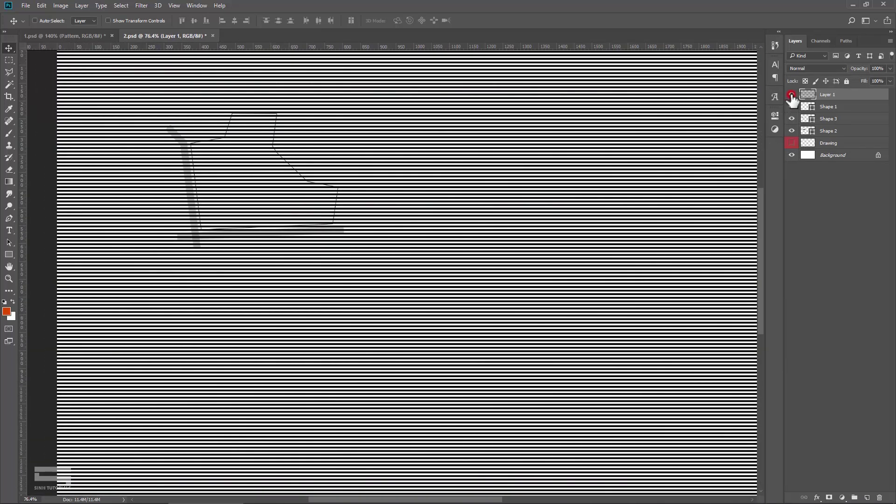
left_click(791, 95)
scroll(242, 156, "up", 1)
scroll(300, 214, "up", 1)
scroll(274, 244, "up", 2)
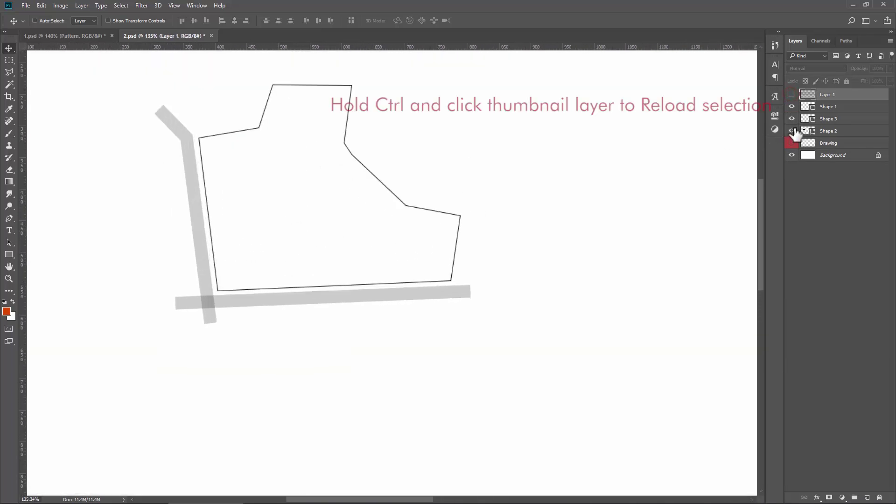
left_click(792, 132)
left_click(792, 106)
Load the Shape 1 outline as a selection and mask the striped Layer 1 with it.
left_click(807, 107)
scroll(807, 110, "up", 1)
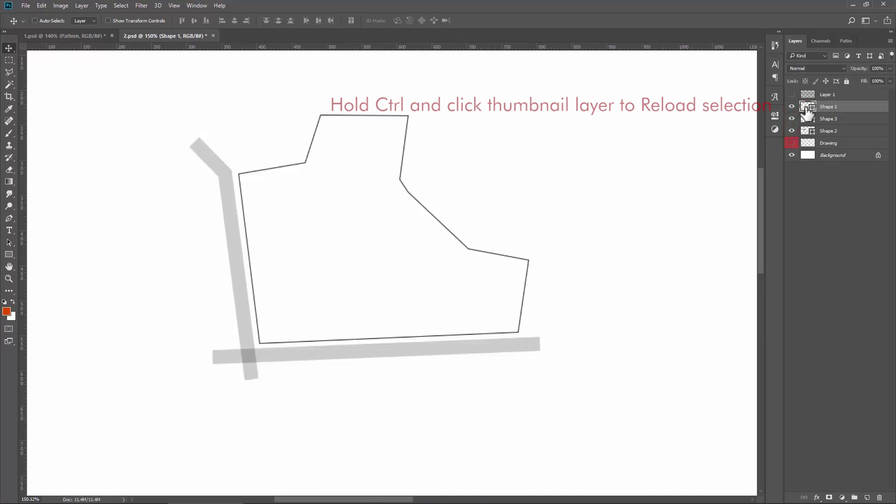
left_click(803, 108, "ctrl")
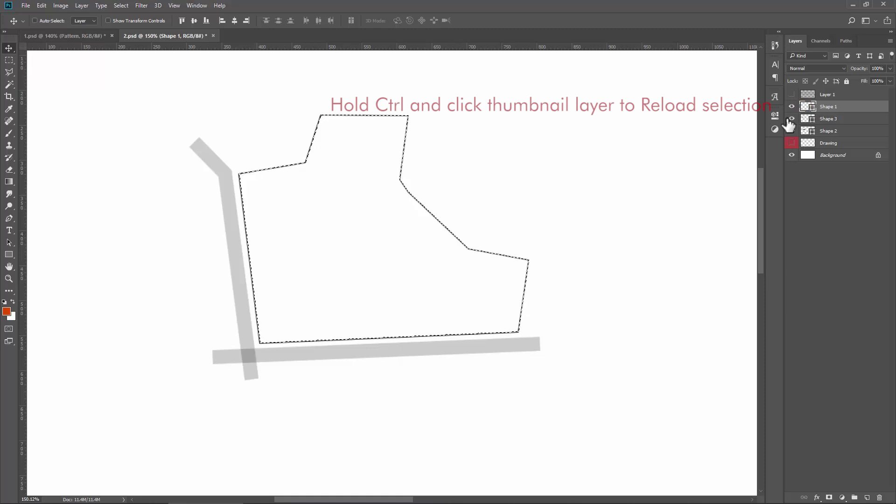
left_click(841, 94)
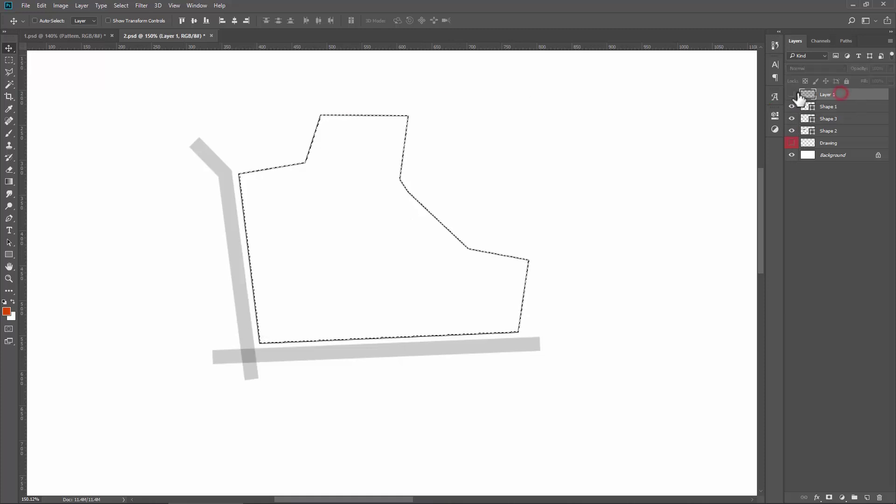
left_click(792, 95)
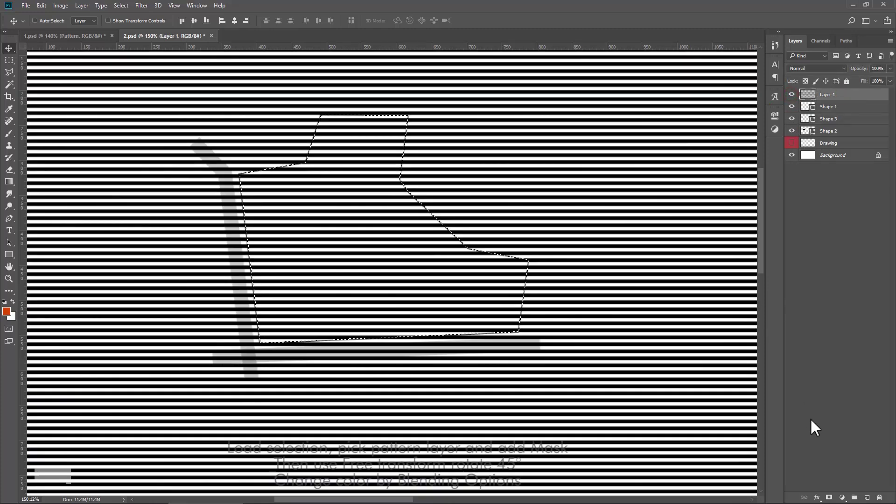
left_click(830, 497)
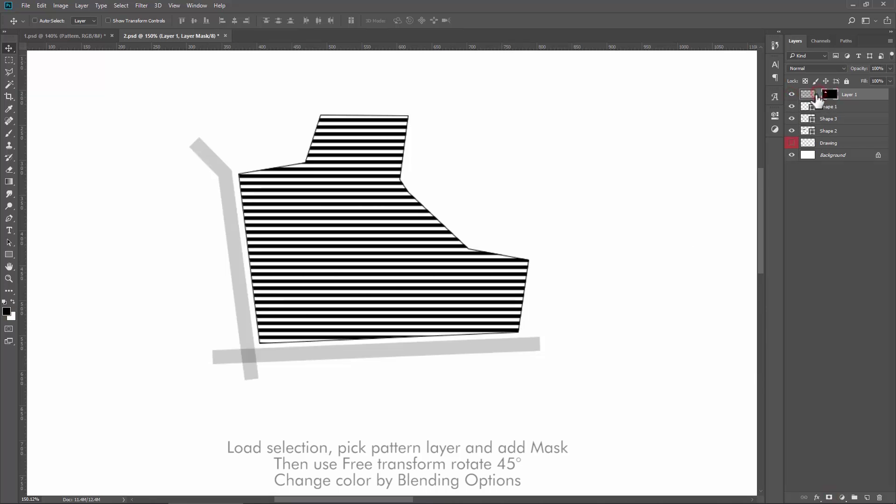
left_click(808, 95)
Rotate the Layer 1 stripes 45° with Free Transform into diagonal hatching.
scroll(485, 206, "down", 3)
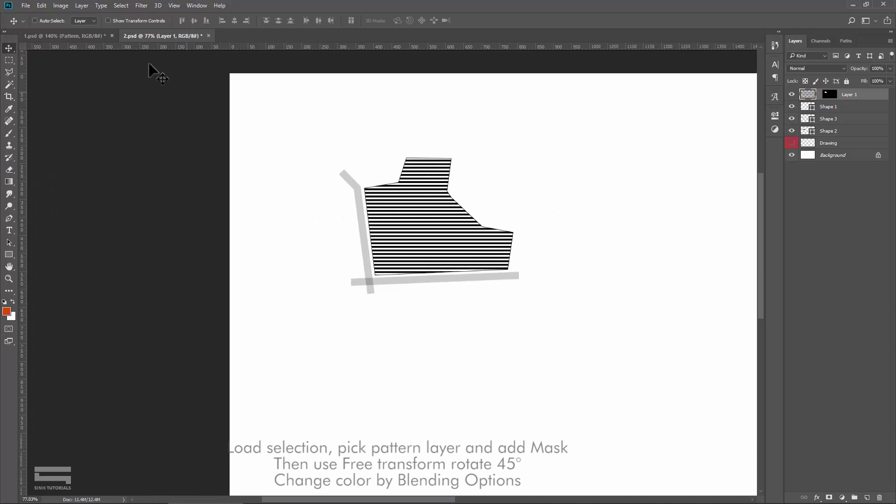
left_click(41, 5)
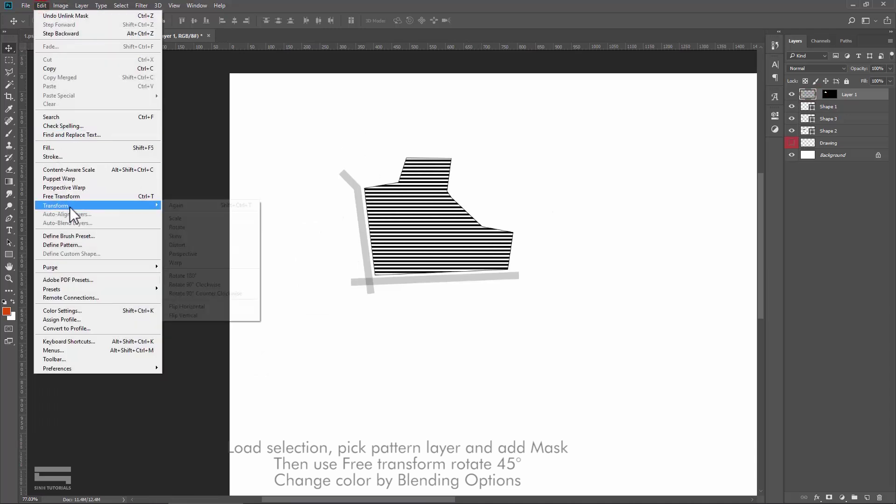
left_click(70, 196)
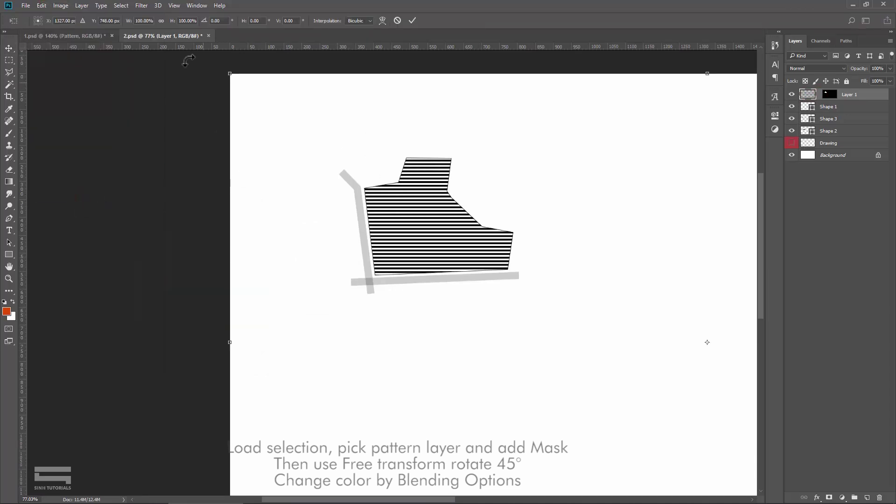
type("4")
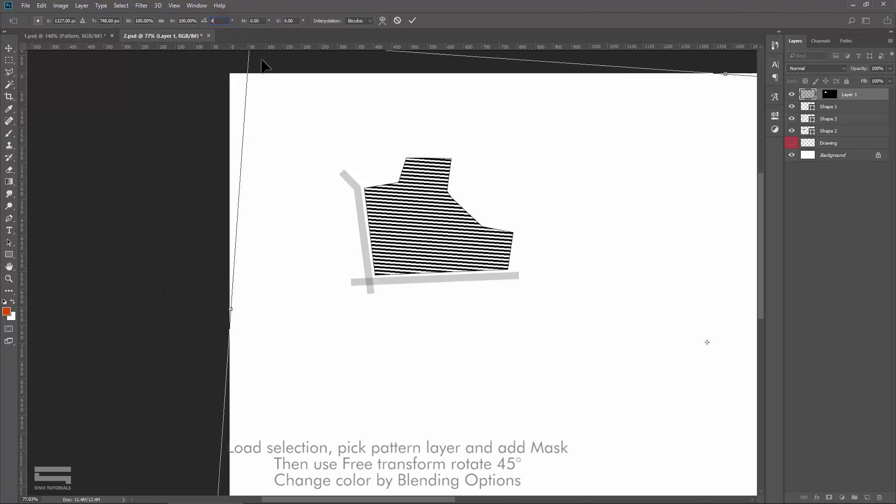
type("5")
scroll(434, 231, "up", 2)
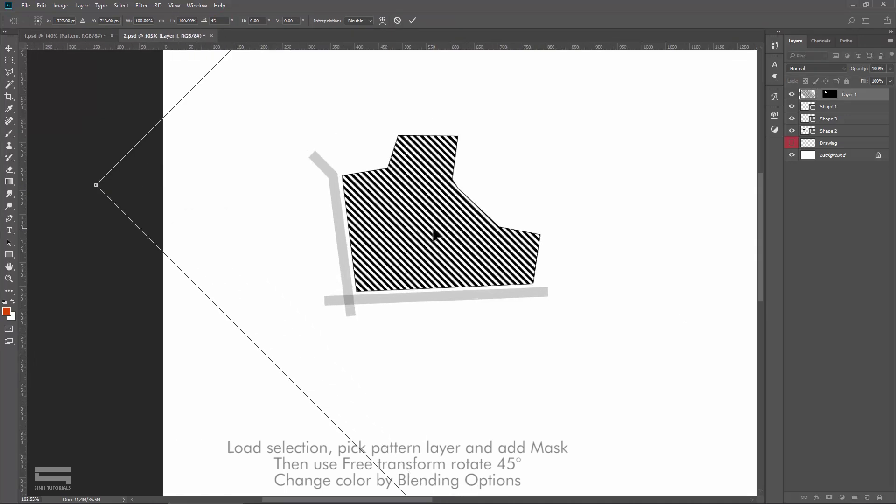
key("Return")
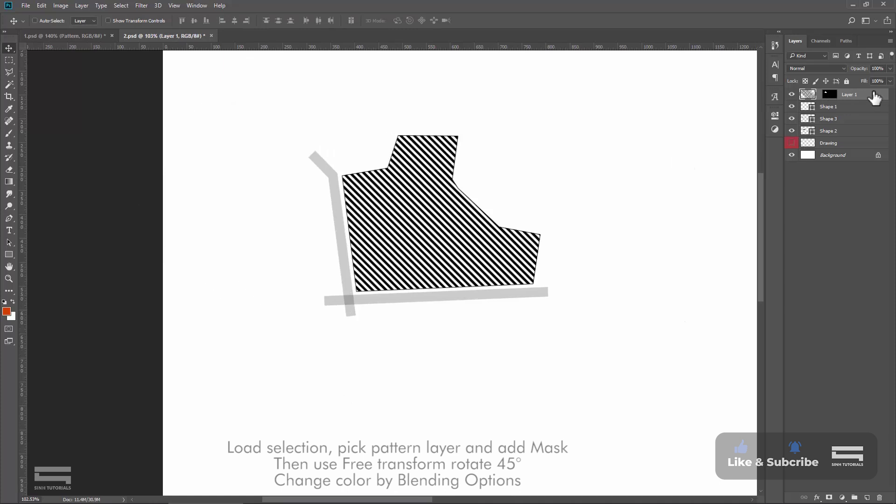
Tint the hatching layer with an orange (fe8f00) Color Overlay and lower its opacity to 30%.
right_click(873, 98)
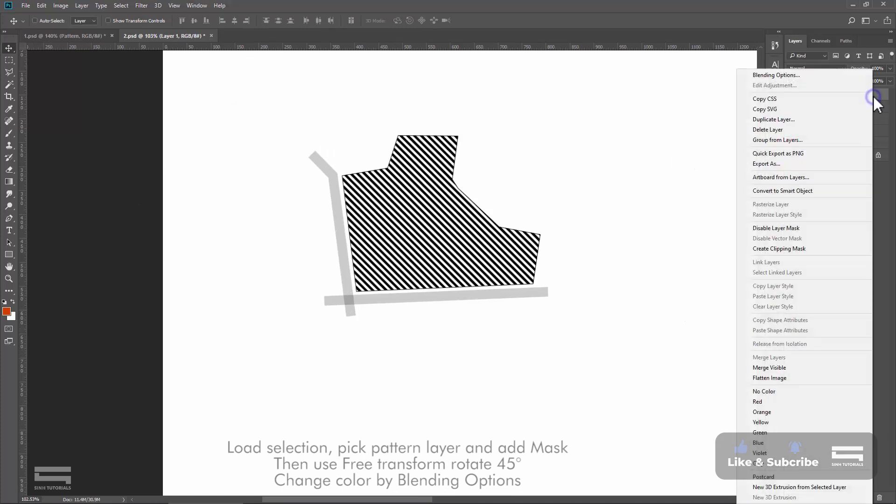
left_click(777, 76)
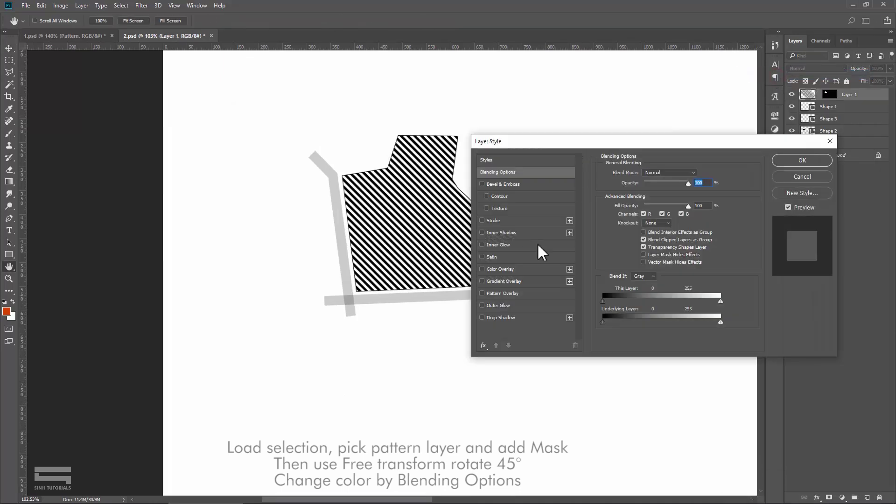
left_click(498, 269)
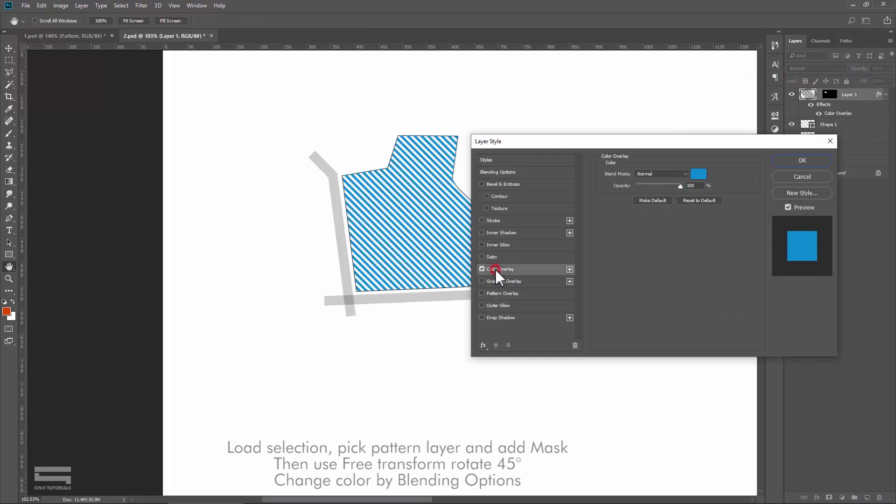
left_click(697, 175)
left_click(752, 449)
left_click(742, 342)
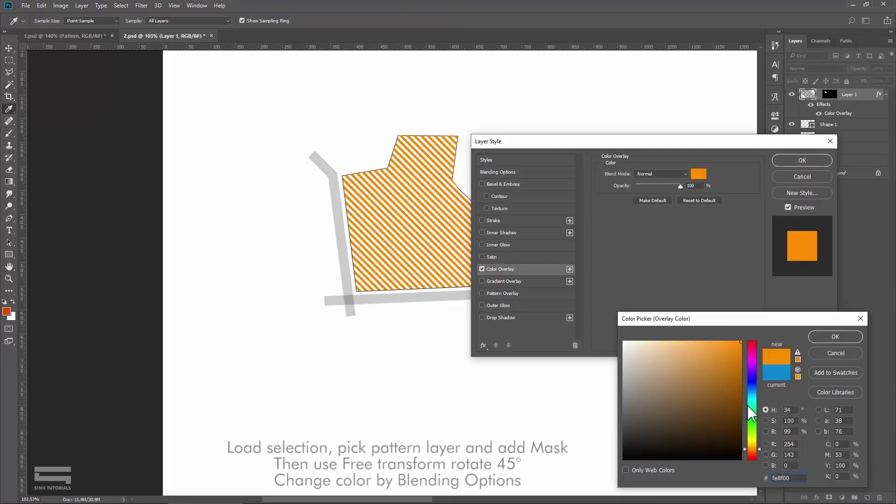
left_click(835, 336)
left_click(801, 160)
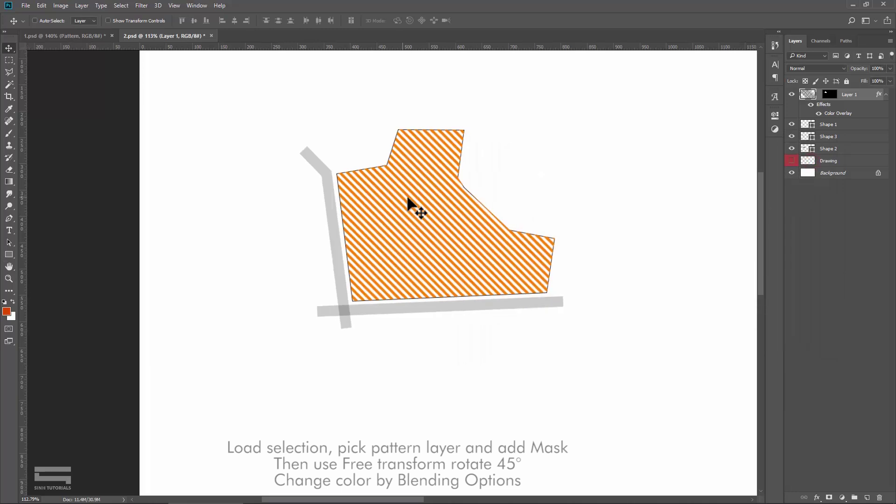
type("3")
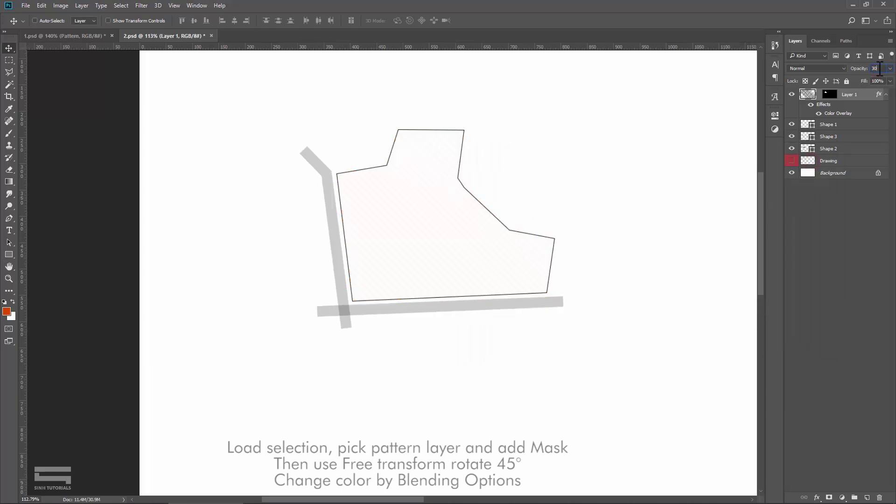
type("0")
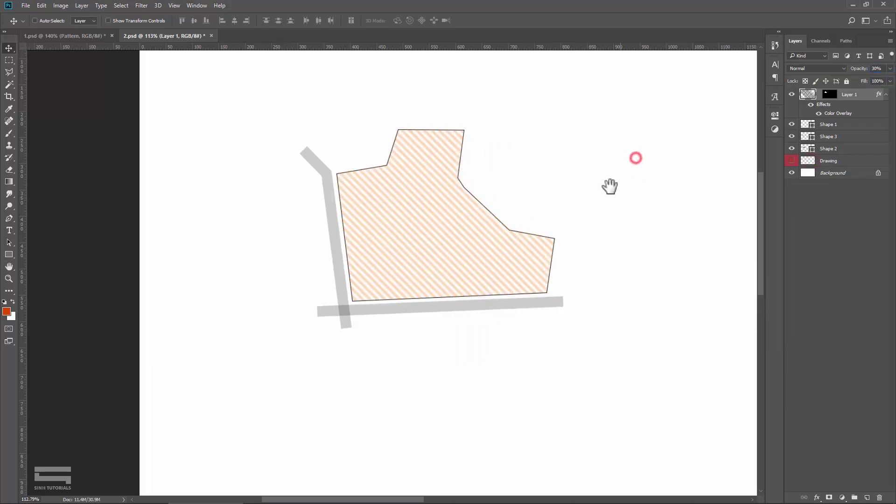
left_click_drag(553, 241, 460, 222)
Type an 850m2 label inside the land plot and make it bold.
left_click(9, 230)
left_click(274, 212)
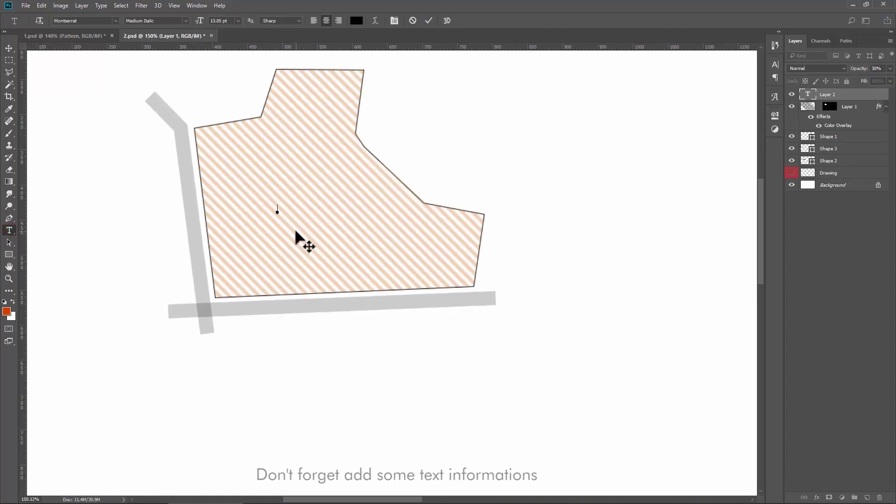
scroll(296, 233, "up", 1)
type("850m2")
scroll(294, 207, "up", 2)
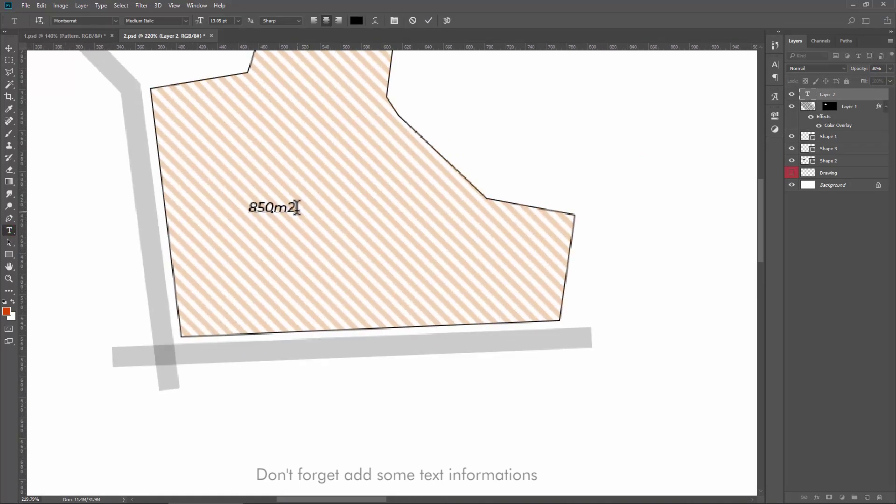
scroll(290, 205, "up", 1)
left_click_drag(296, 208, 288, 207)
key("ctrl+a")
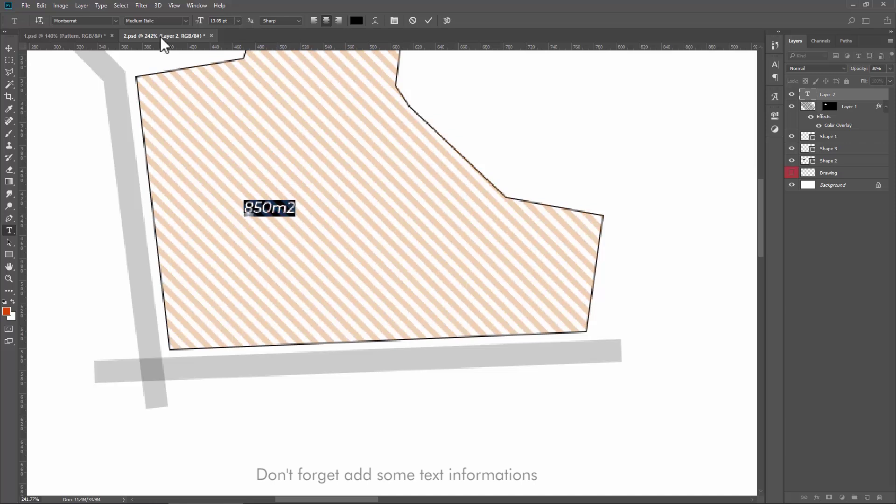
left_click(186, 20)
left_click(179, 119)
Make the 2 in 850m2 a superscript using the Character panel.
left_click(286, 207)
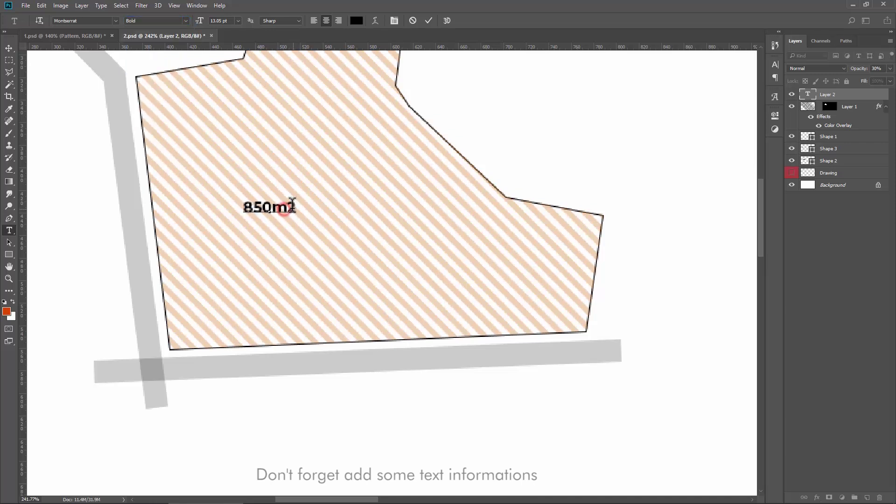
left_click_drag(301, 207, 290, 207)
left_click(197, 5)
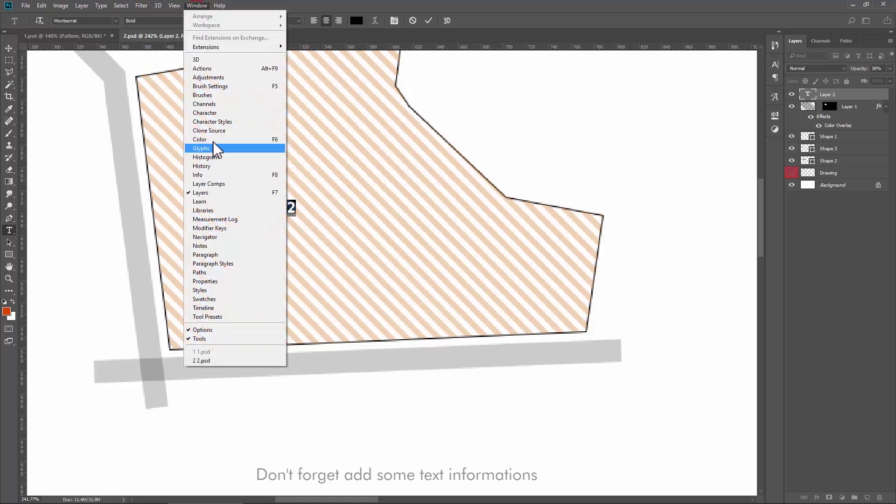
left_click(215, 112)
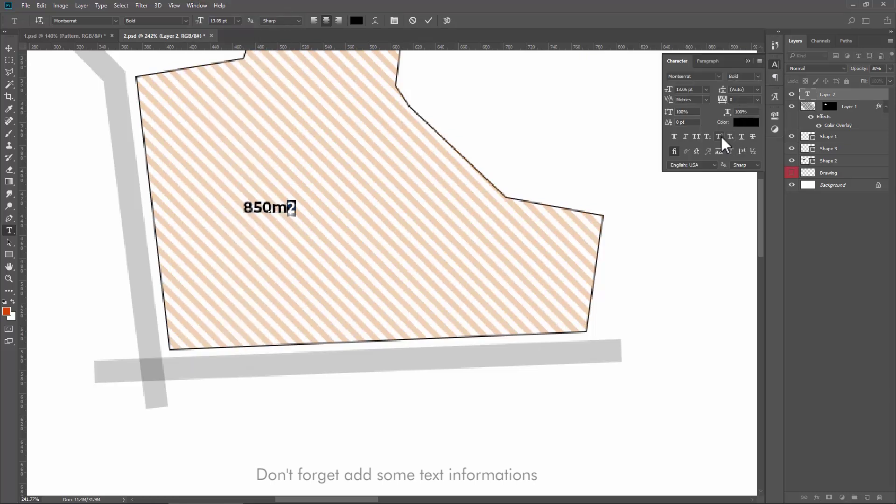
left_click(719, 137)
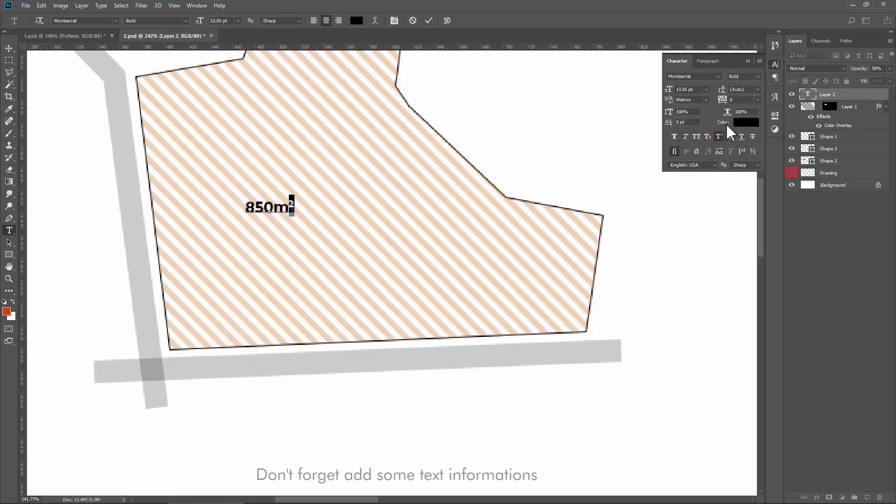
left_click(748, 61)
left_click(9, 48)
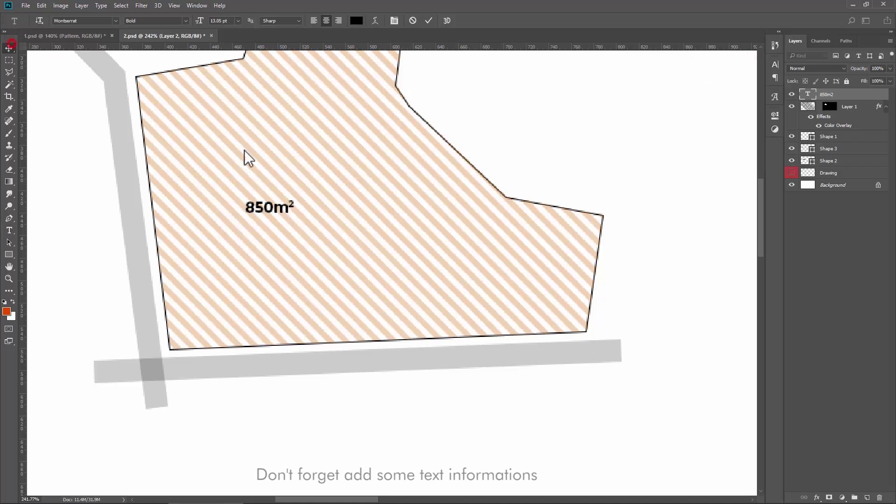
Move the 850m² label toward the plot centre and set its size to 20 pt.
scroll(276, 166, "down", 1)
left_click_drag(292, 197, 338, 201)
scroll(336, 201, "down", 1)
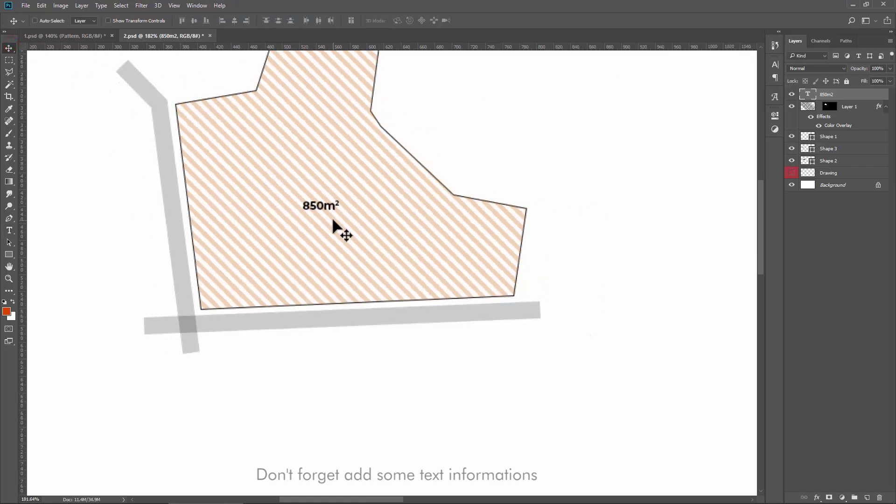
double_click(320, 205)
left_click(214, 21)
type("20")
key("Return")
Drag a copy of the label below the road for the caption.
scroll(341, 200, "down", 2)
scroll(340, 200, "up", 1)
left_click_drag(340, 200, 340, 319)
key("ctrl+a")
Type the caption '1. Land area' and select the land layers down to Shape 2.
type("1. Land ar")
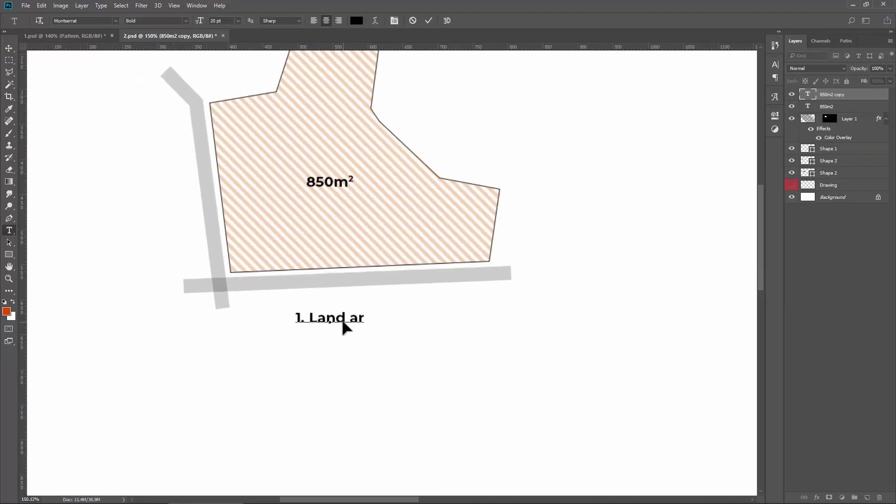
type("ea")
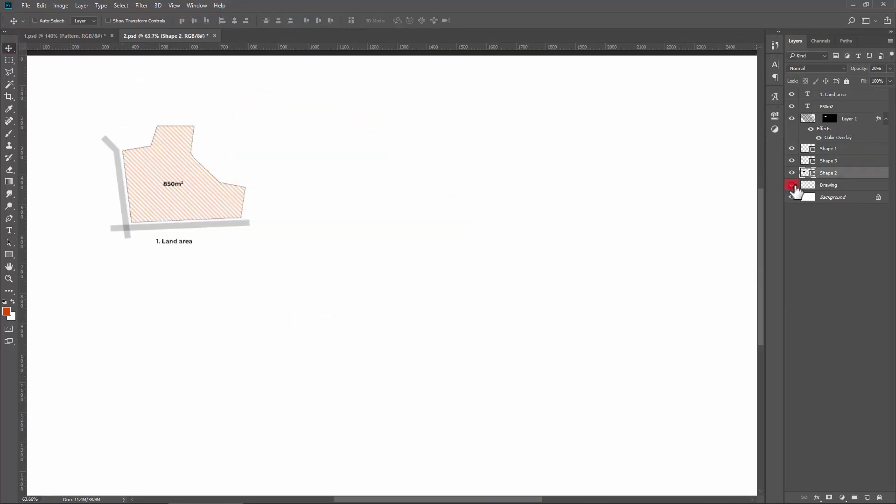
left_click(792, 185)
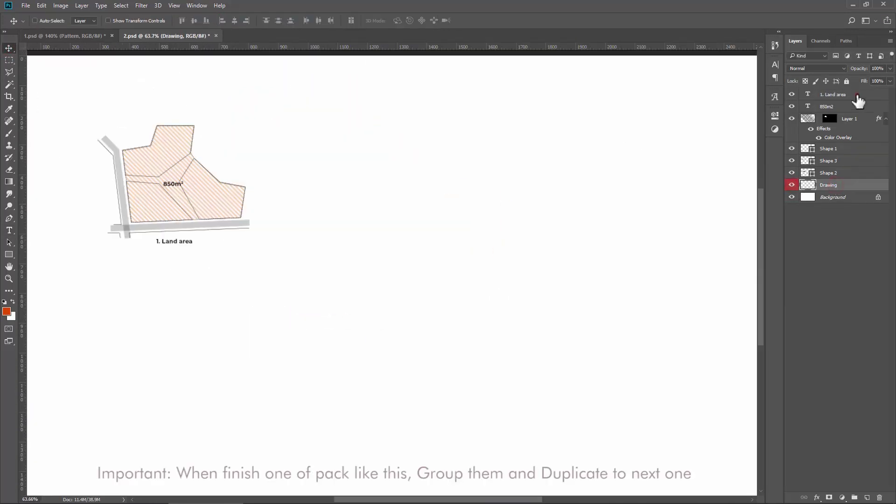
left_click(855, 95, "shift")
right_click(849, 112)
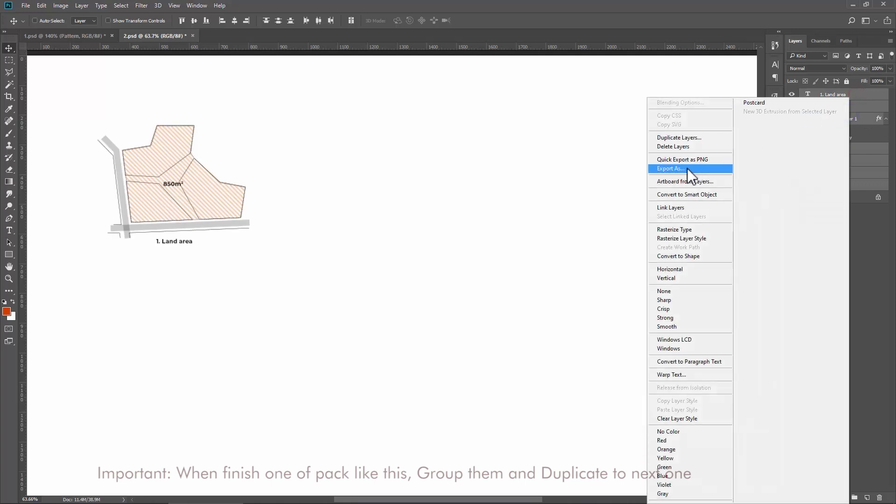
left_click(877, 155)
left_click(858, 173)
Group the selected land layers into a group named '1.Land'.
left_click(861, 98, "shift")
right_click(842, 158)
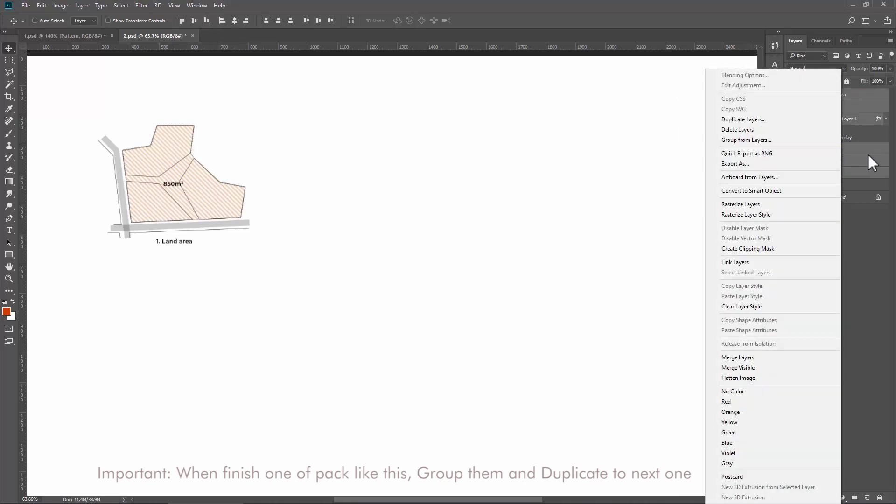
left_click(761, 140)
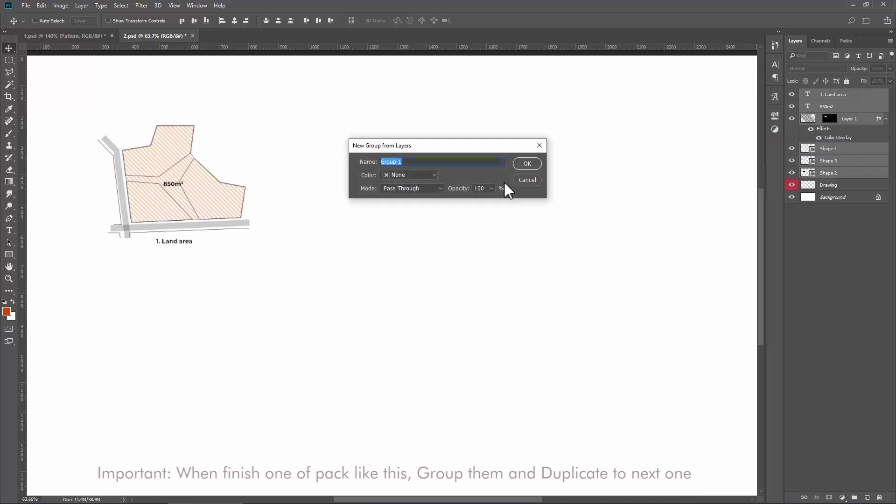
type("1.")
type("Land")
left_click(527, 163)
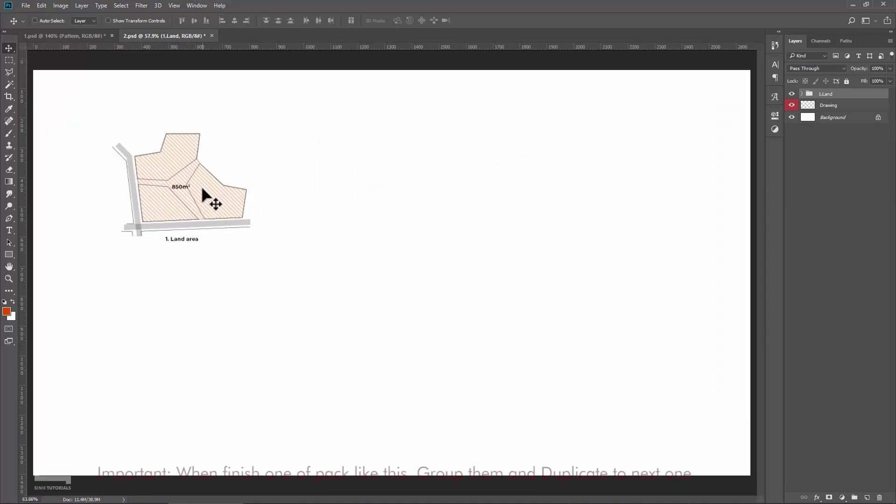
Hide the Drawing layer's interior division lines and zoom out to the whole canvas.
left_click(796, 104)
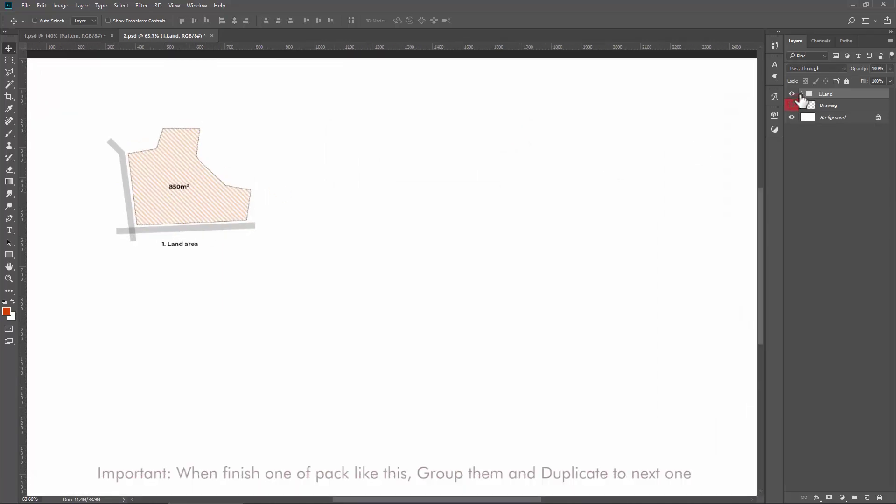
left_click_drag(232, 205, 280, 191)
scroll(280, 214, "down", 3)
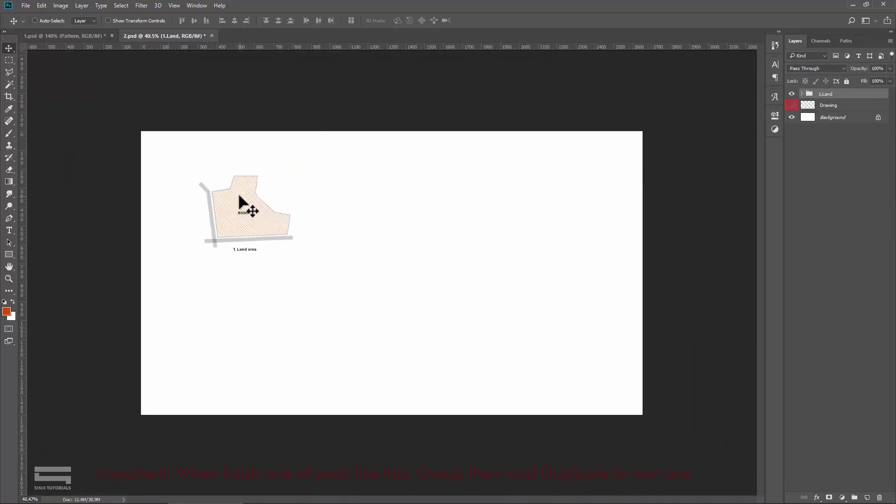
scroll(240, 200, "up", 1)
scroll(248, 202, "up", 1)
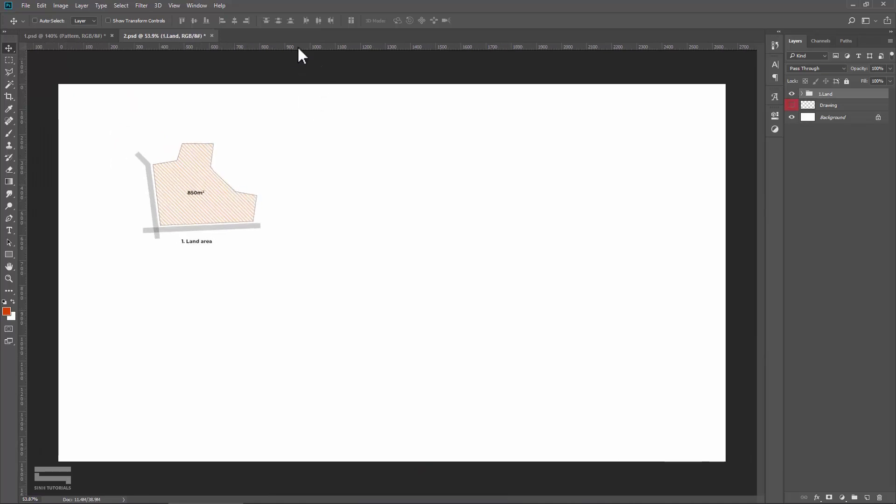
Show the rulers and drag a vertical guide to about X 399 px beside the left road.
left_click(174, 6)
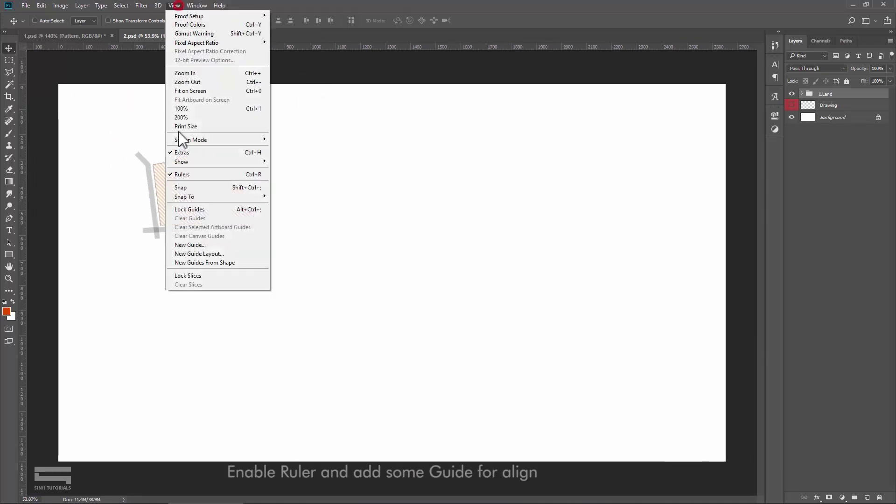
left_click(180, 172)
left_click(174, 6)
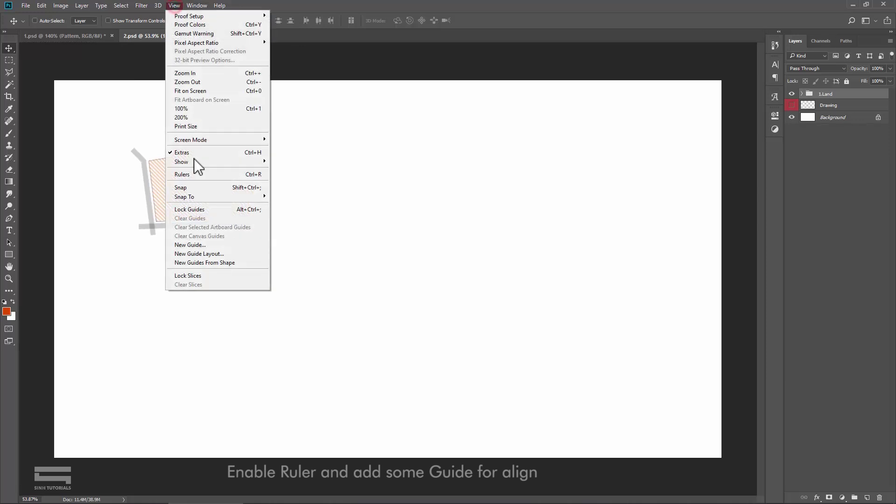
left_click(197, 174)
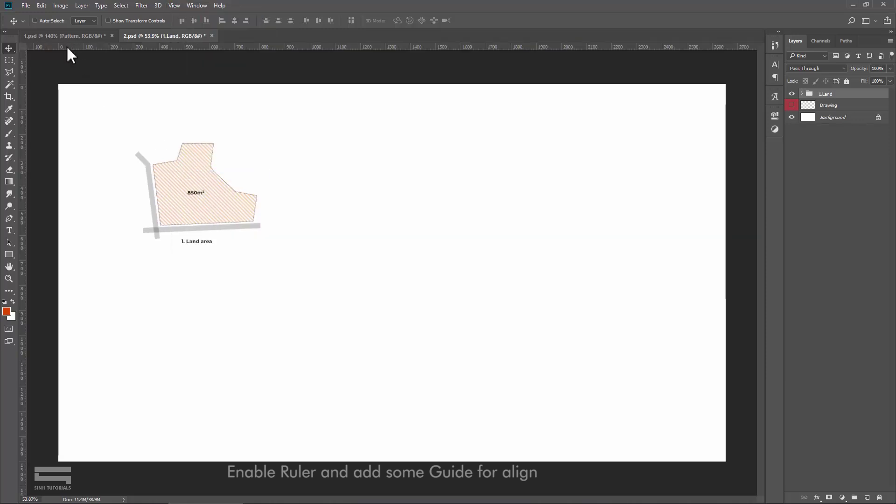
left_click_drag(24, 98, 159, 124)
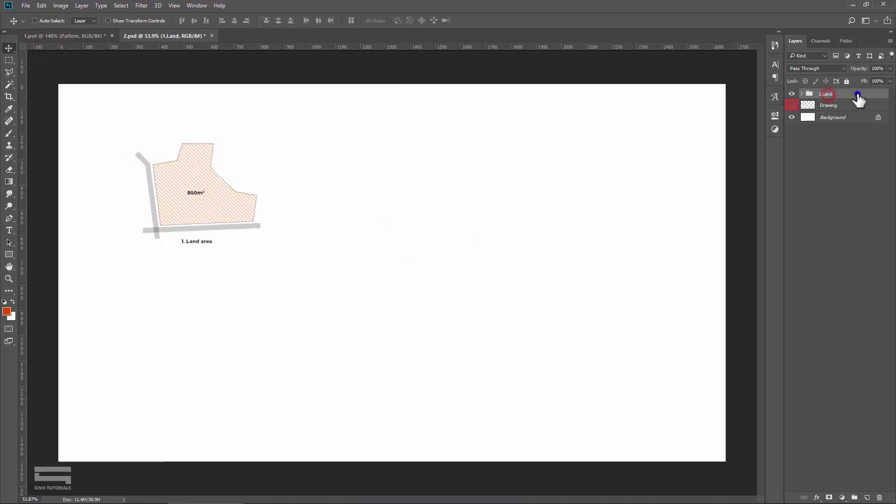
Duplicate the 1.Land group as '2. Traffic'.
right_click(854, 96)
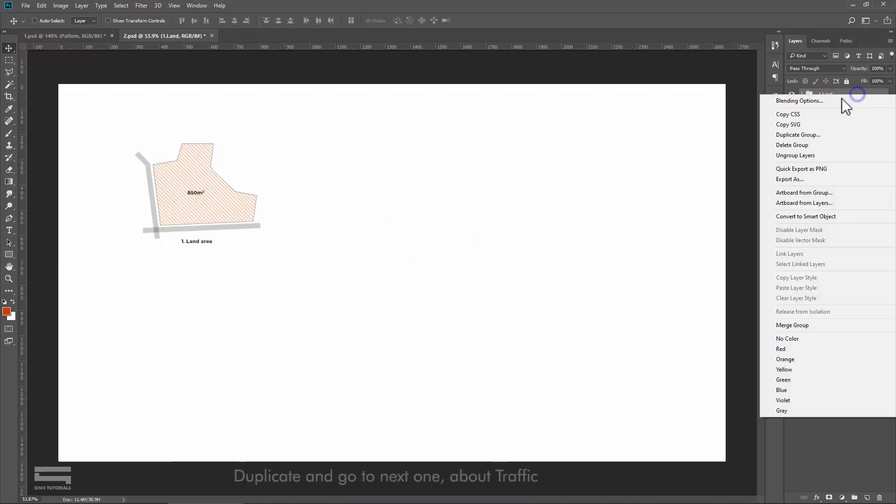
left_click(813, 135)
type("2. Traffic")
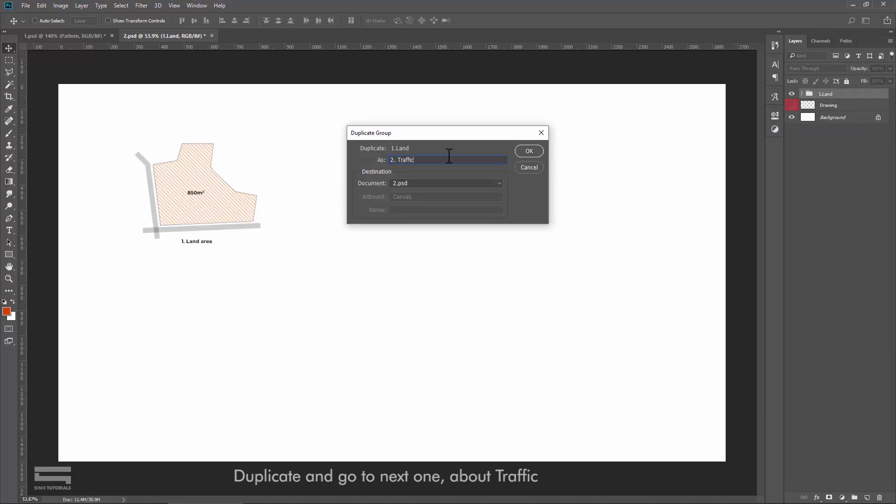
left_click(529, 154)
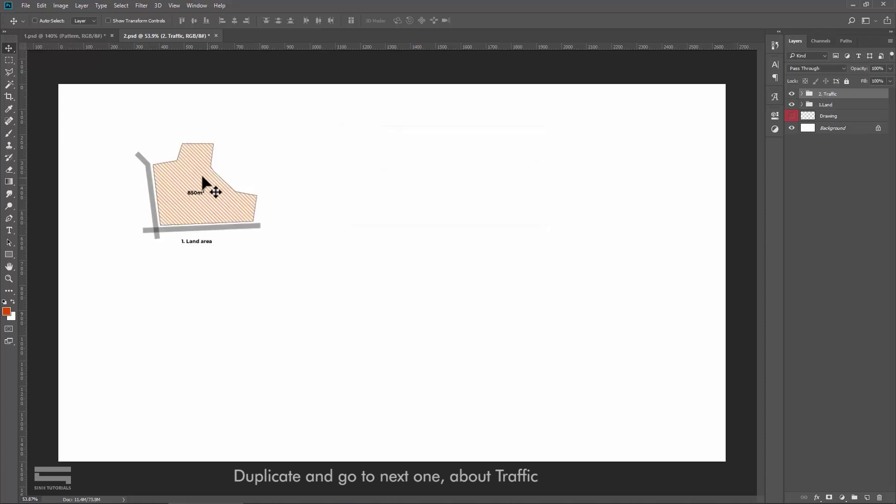
Expand the 2. Traffic group and move the copied drawing right of the original.
left_click_drag(202, 186, 362, 179)
key("ctrl+z")
left_click(802, 94)
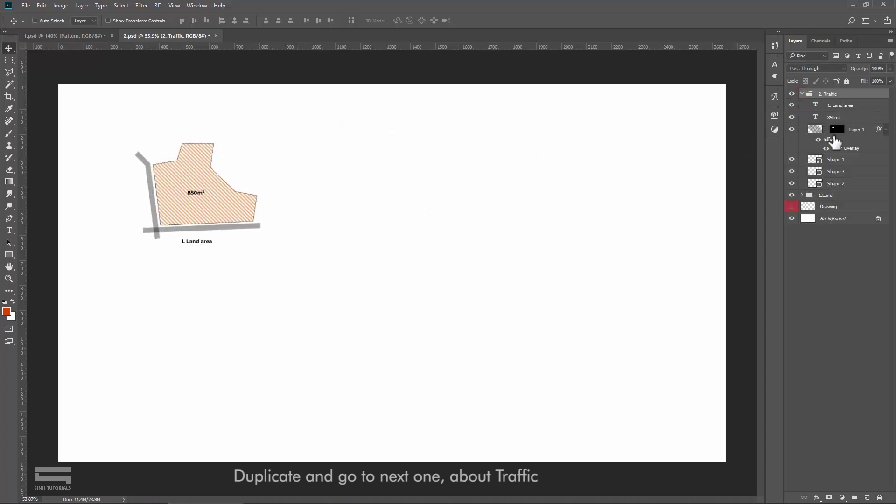
left_click(826, 130)
left_click_drag(226, 161, 429, 161)
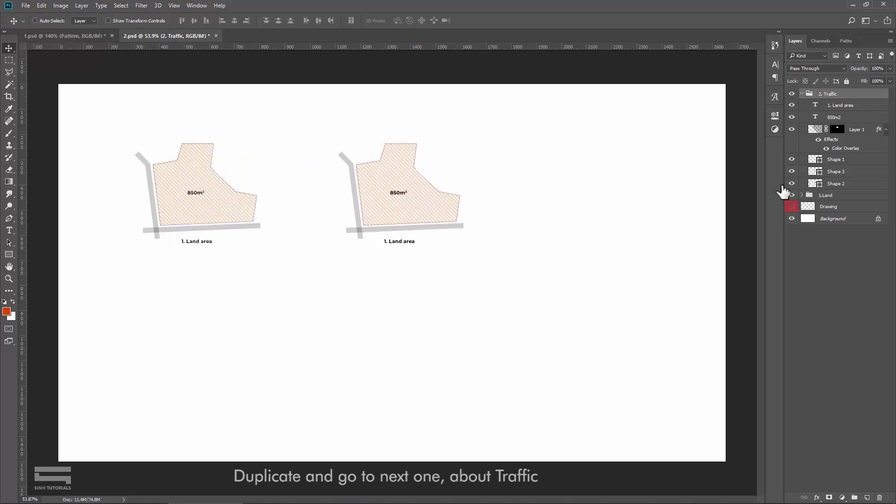
scroll(401, 200, "up", 5)
Show the dashed Shape 1 land outline and select the Shape 2 and Shape 3 road layers.
left_click(789, 160)
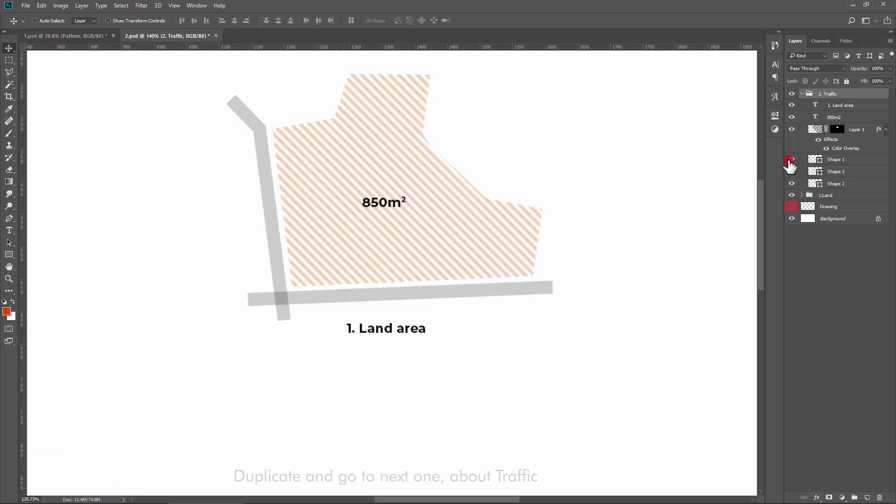
left_click(791, 171)
left_click(792, 184)
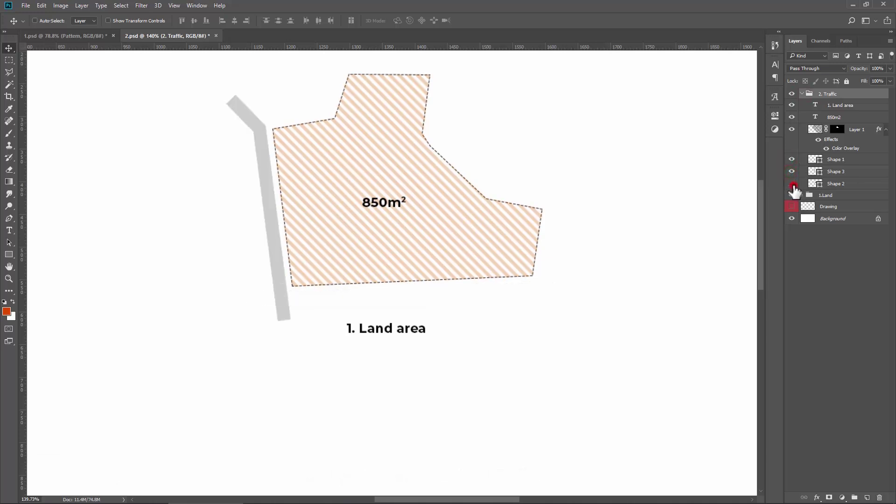
left_click(840, 185)
left_click(853, 174, "shift")
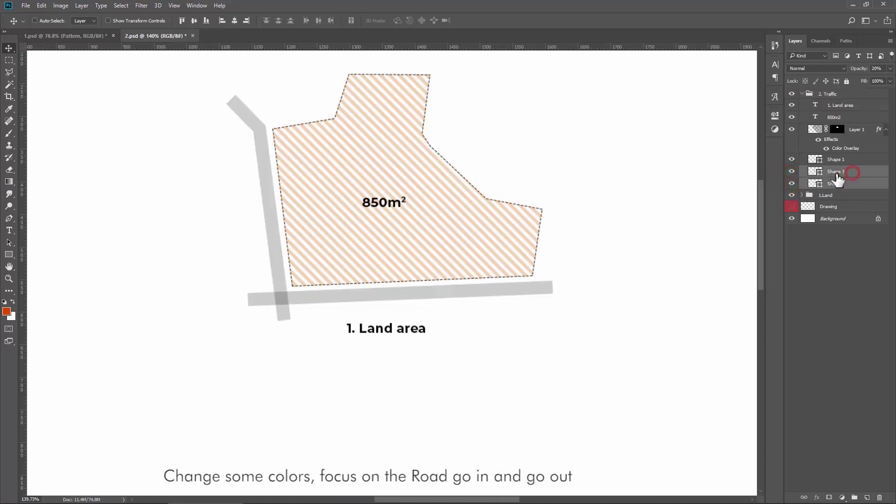
Make the road strokes pink-red and raise their opacity.
left_click(13, 221)
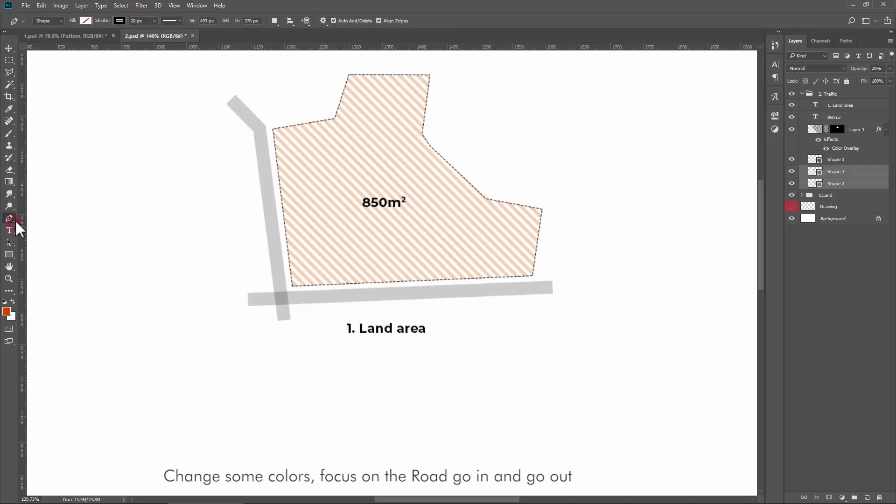
left_click(120, 21)
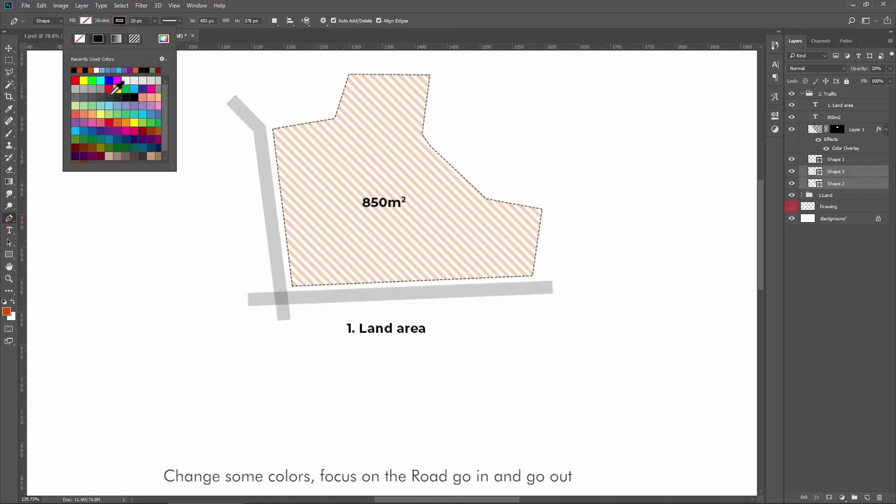
left_click(142, 131)
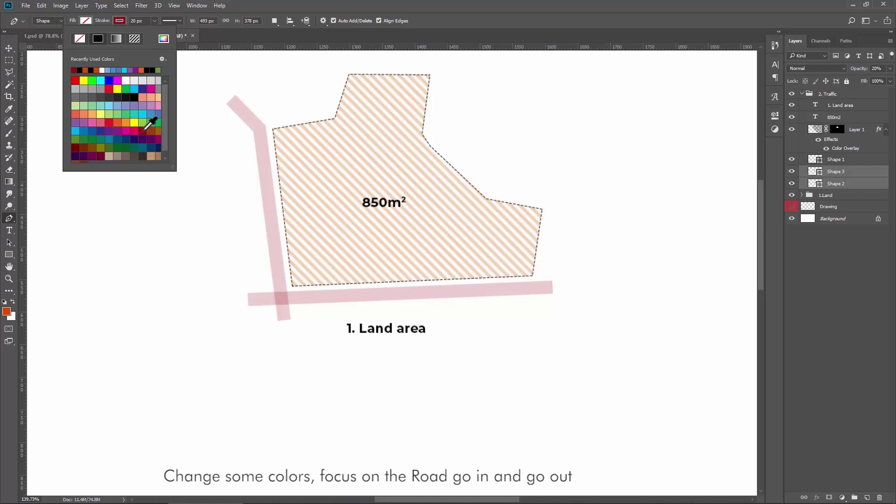
left_click(8, 48)
type("100")
left_click(533, 174)
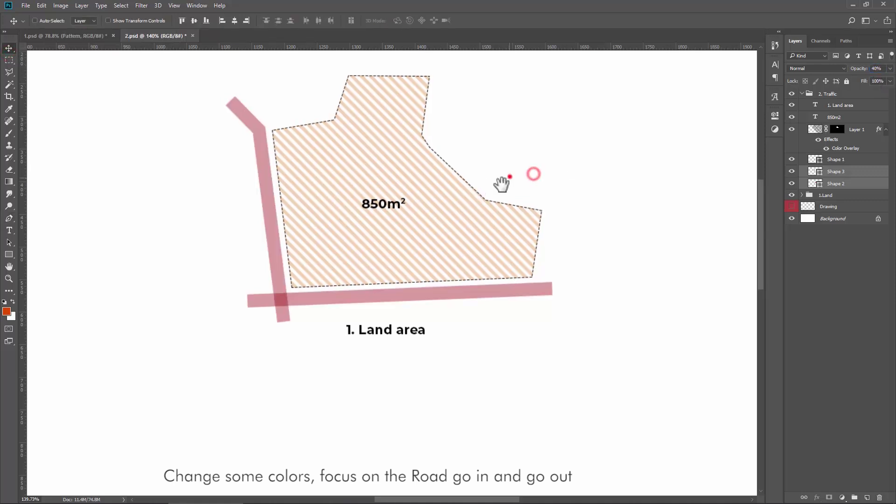
Move the area label onto the horizontal road and retype it as 'Main road'.
scroll(504, 184, "up", 1)
left_click_drag(348, 233, 355, 329)
scroll(406, 322, "up", 2)
double_click(373, 311)
type("Main road")
key("ctrl+a")
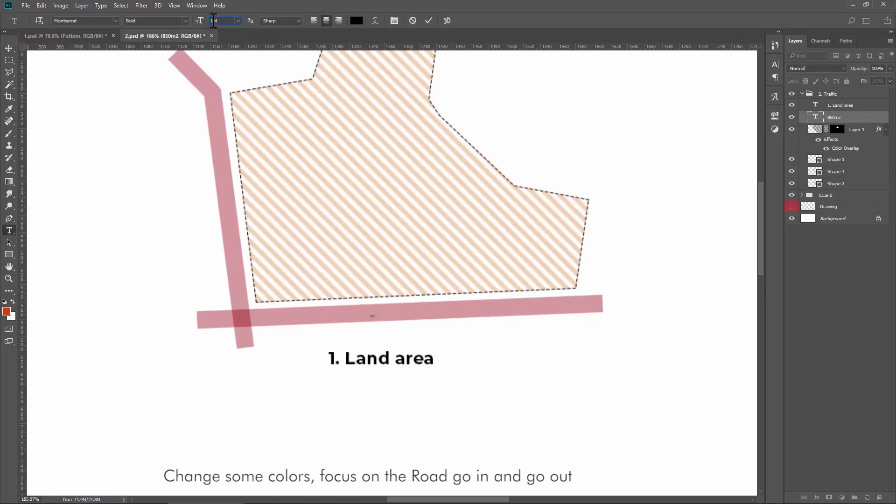
left_click(9, 49)
scroll(415, 295, "up", 2)
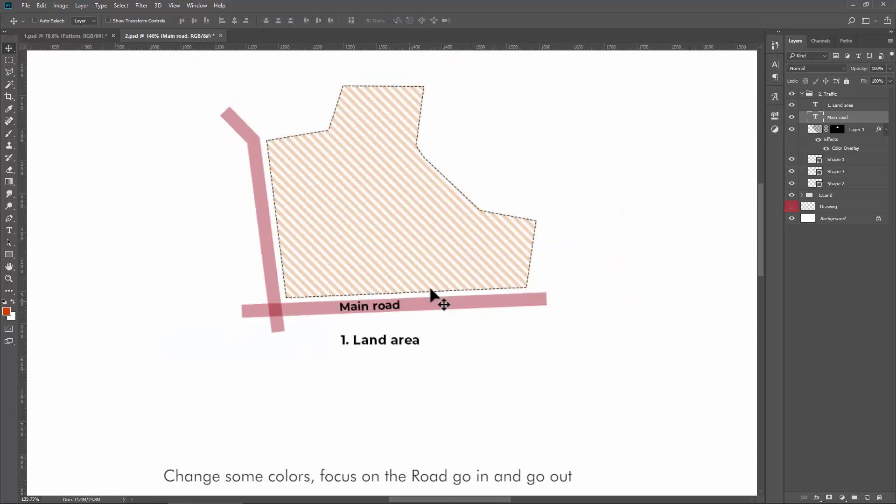
scroll(420, 301, "down", 3)
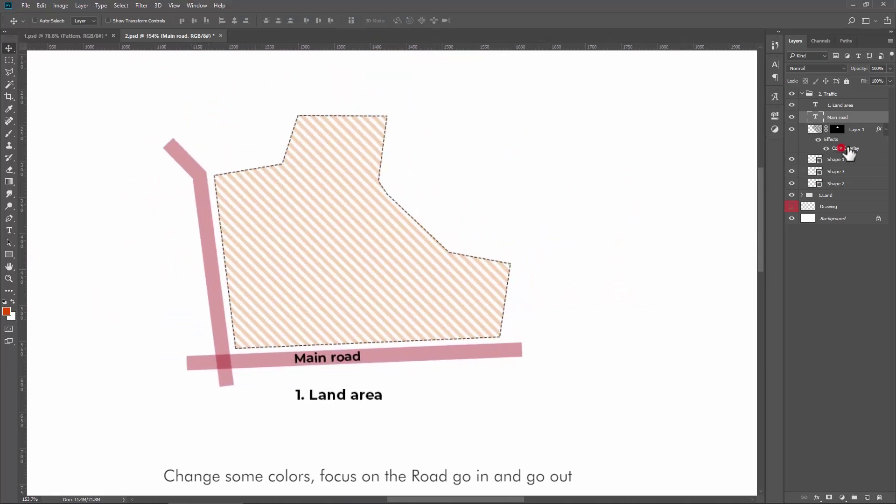
Change the hatch layer's Color Overlay colour to black (000000).
left_click(847, 148)
right_click(847, 148)
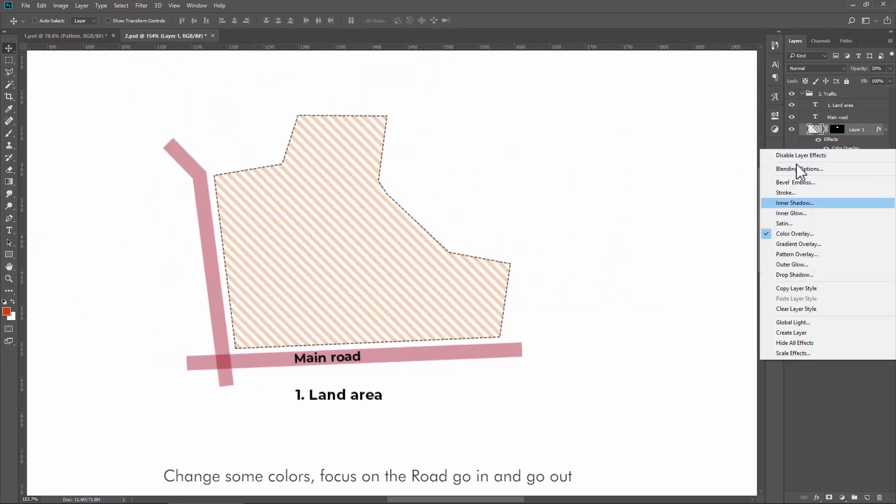
left_click(865, 129)
right_click(864, 130)
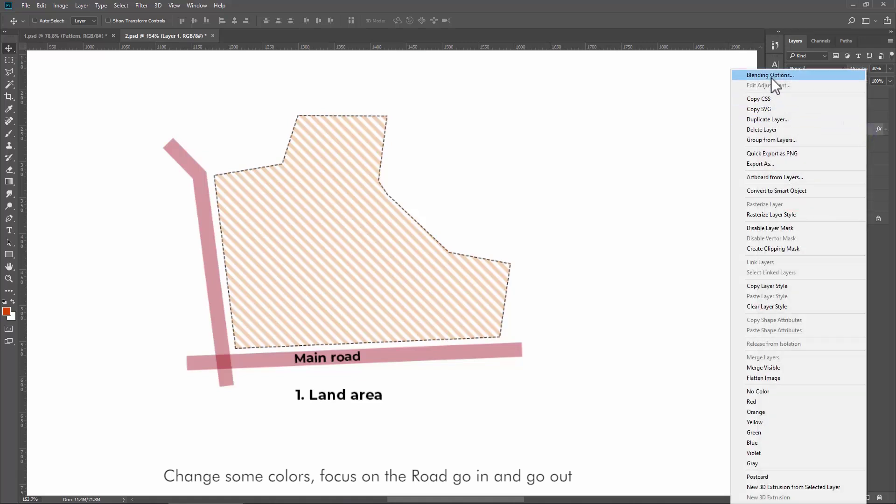
left_click(770, 75)
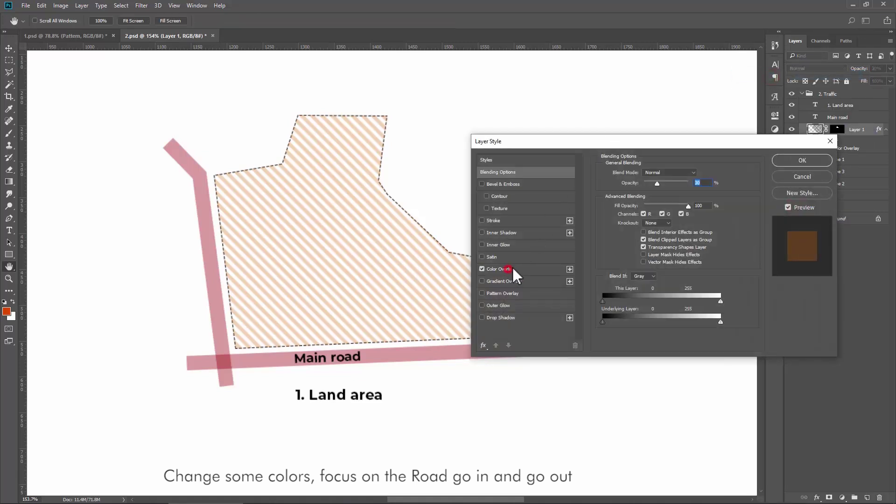
left_click(509, 269)
left_click(700, 174)
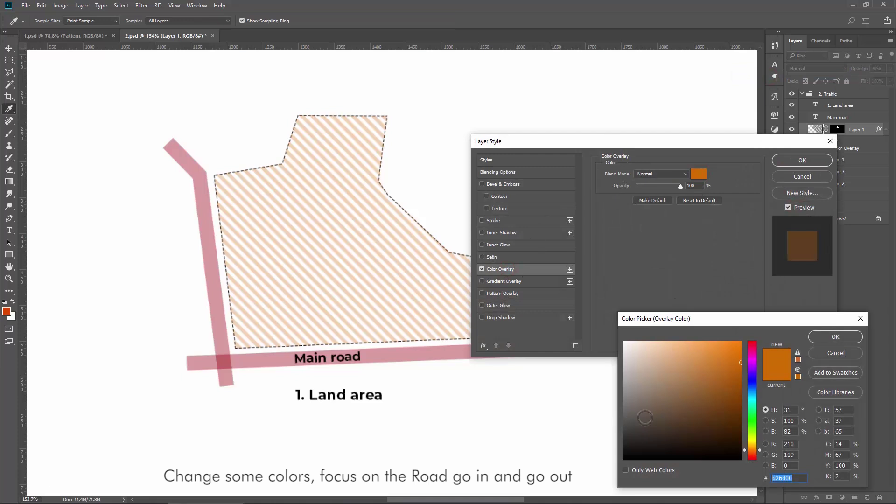
type("000000")
left_click(830, 337)
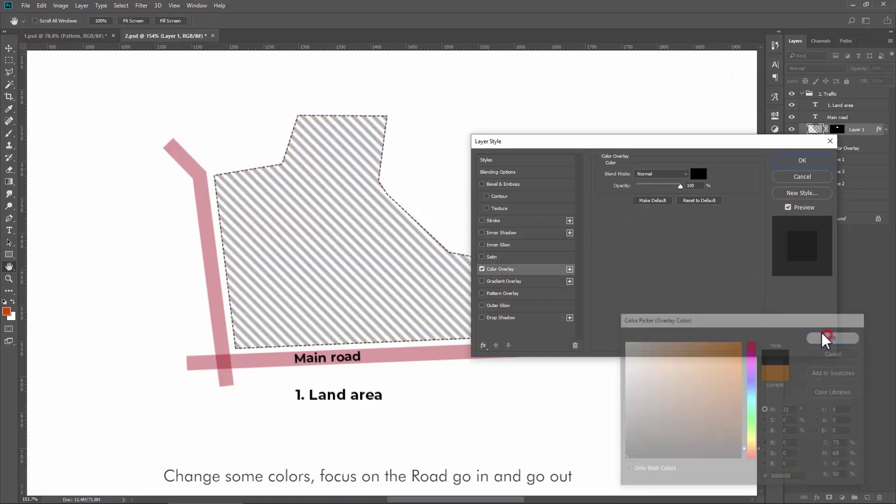
left_click(797, 159)
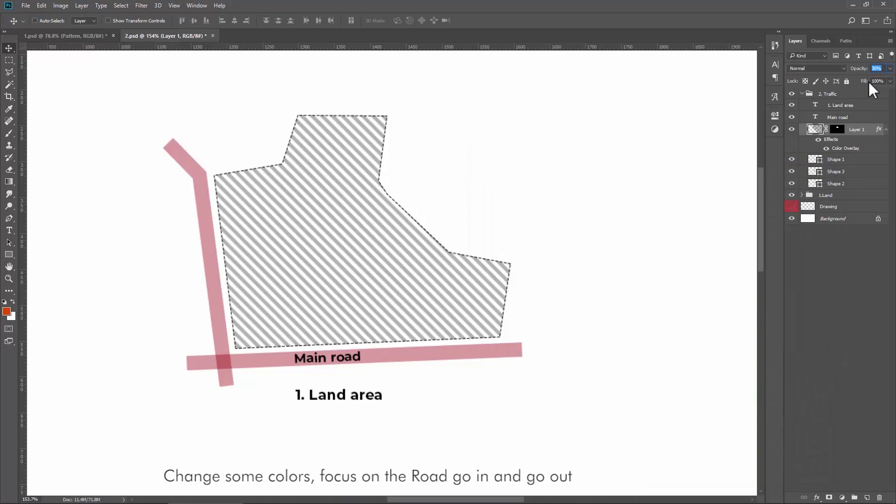
Lower the stripe layer to 10% opacity, then select the 1.Land group.
type("10")
left_click(574, 180)
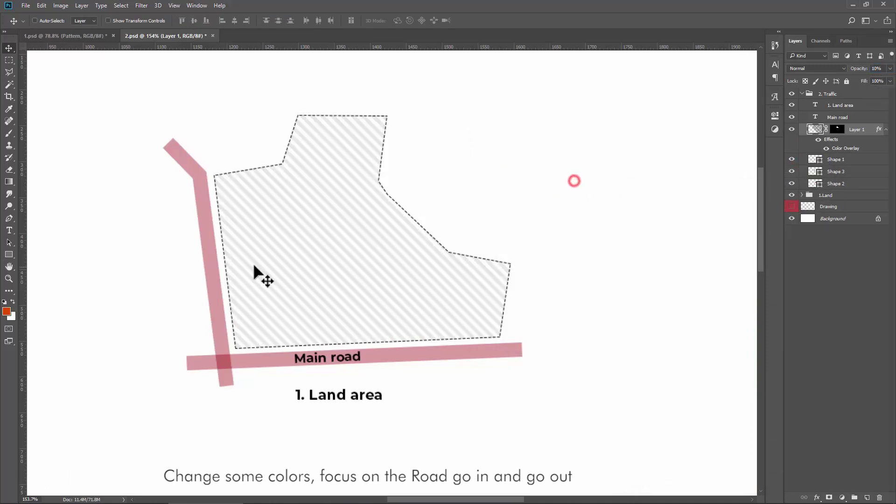
scroll(254, 274, "up", 3)
left_click(839, 196)
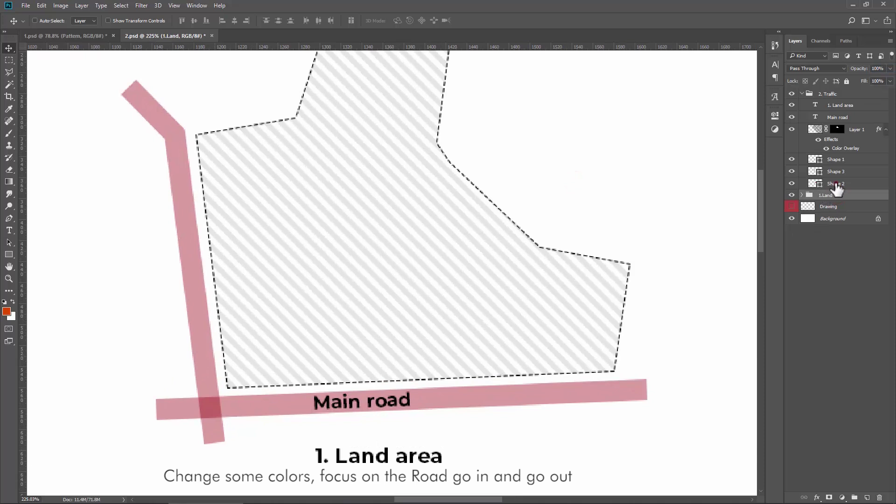
Give the Shape 1 outline layer an orange colour label and rename it 'Land area'.
left_click(835, 187)
left_click(792, 184)
left_click(792, 171)
left_click(792, 159)
left_click(792, 159)
left_click(833, 160)
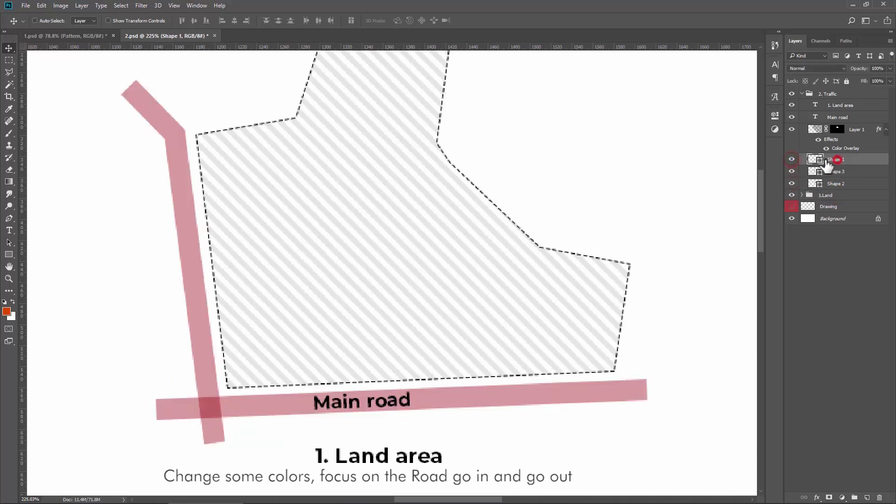
right_click(793, 162)
left_click(792, 212)
double_click(833, 159)
key("Return")
Switch the land outline from dashed to solid and set its opacity to 50%.
left_click(9, 219)
left_click(119, 21)
left_click(171, 21)
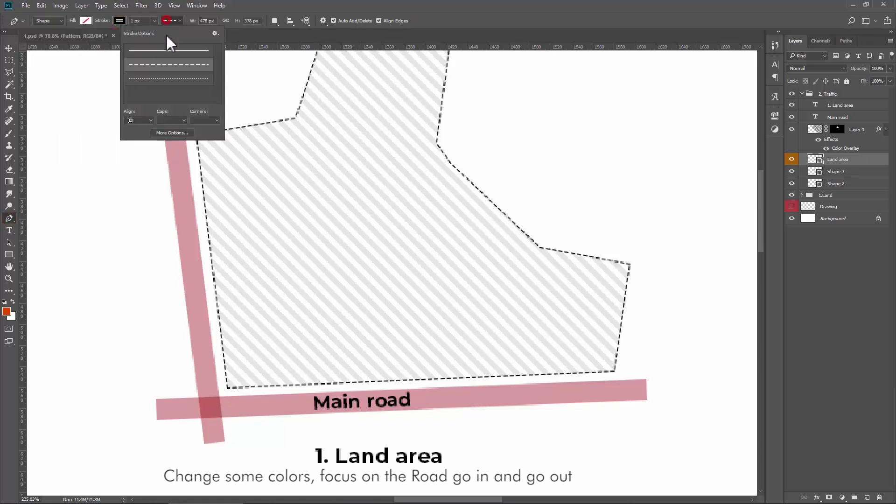
left_click(165, 50)
left_click(9, 48)
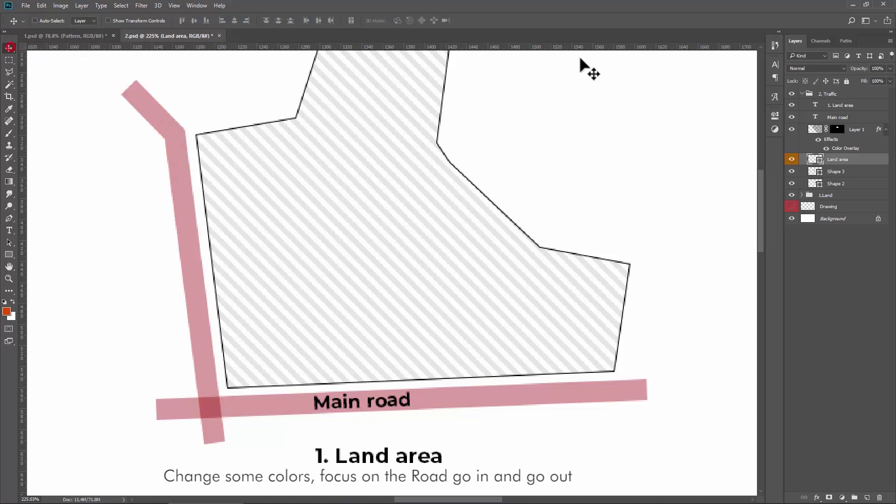
type("50")
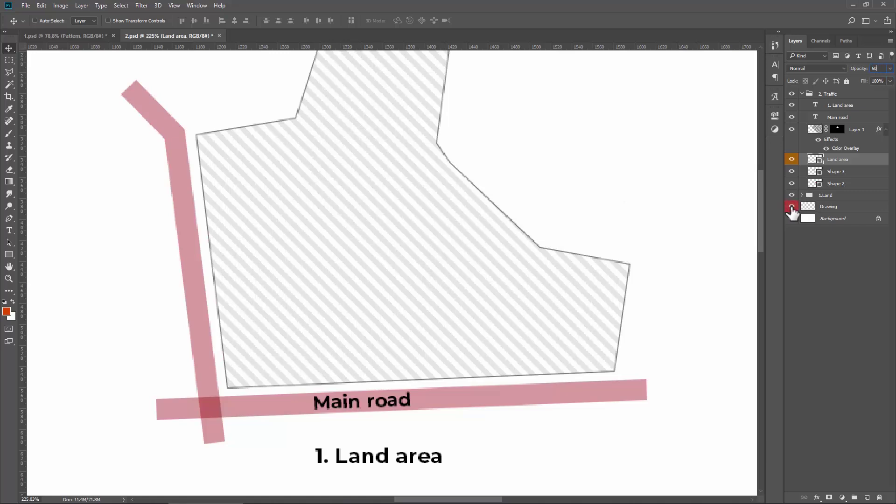
Move the Drawing layer's CAD linework onto the right land area and line it up with the outline.
scroll(537, 189, "down", 3)
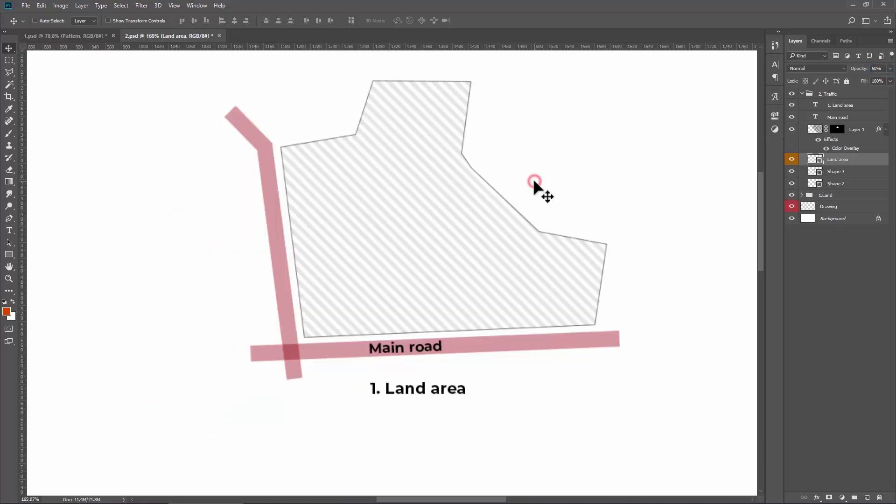
left_click_drag(277, 215, 411, 206)
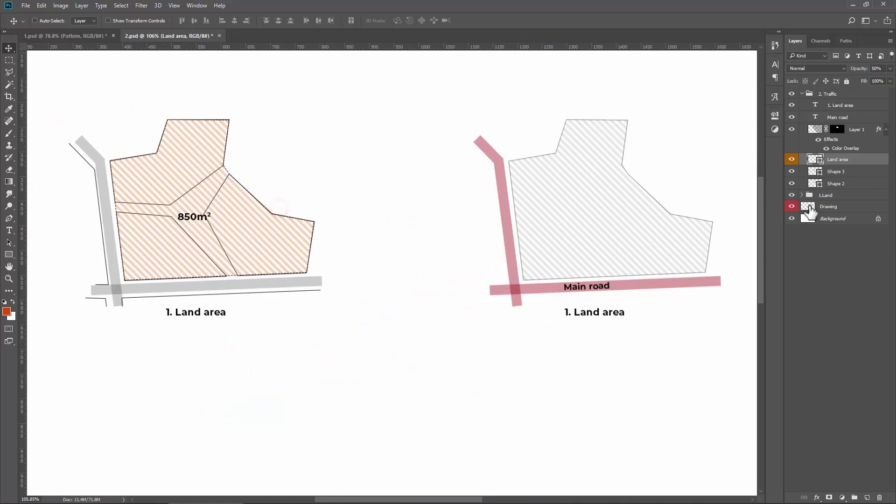
left_click(829, 206)
mouse_move(305, 158)
left_mouse_down()
mouse_move(659, 158)
mouse_move(501, 156)
left_mouse_up()
scroll(497, 194, "up", 5)
left_click_drag(445, 180, 524, 184)
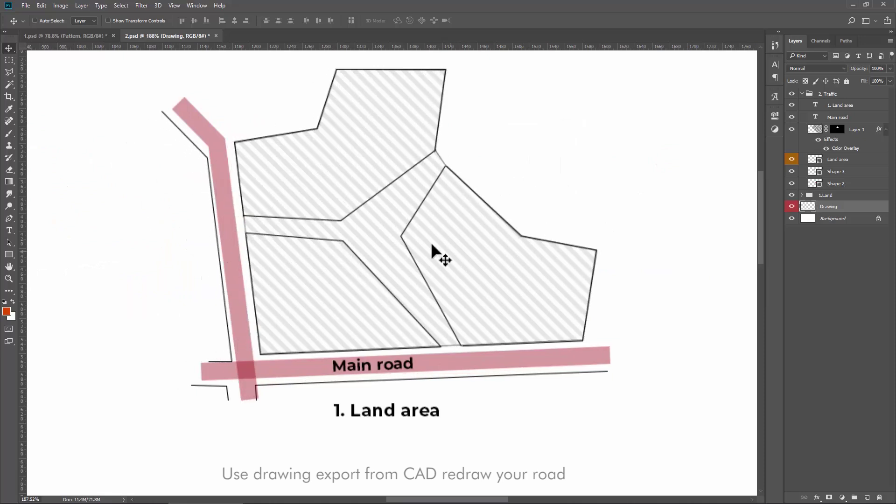
scroll(437, 255, "up", 1)
left_click(9, 218)
left_click_drag(564, 254, 557, 230)
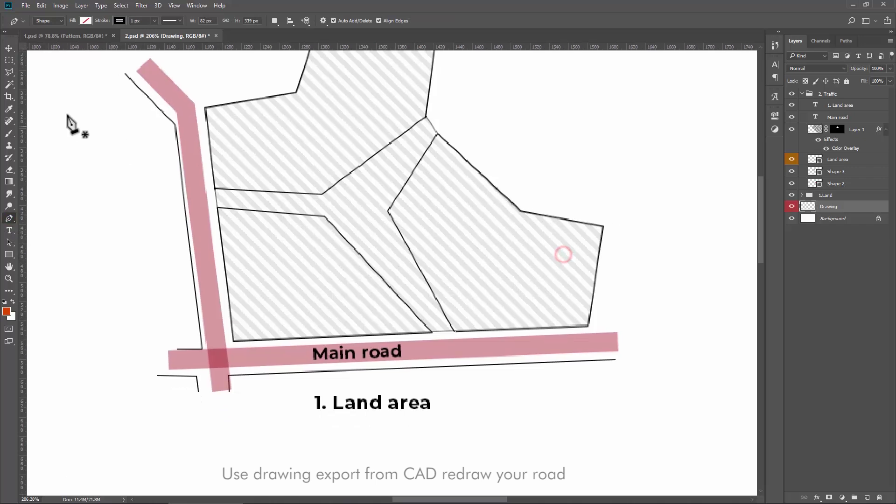
Trace the internal access roads with a Polygonal Lasso selection up to Main road.
left_click(9, 72)
scroll(426, 316, "up", 2)
scroll(524, 370, "up", 1)
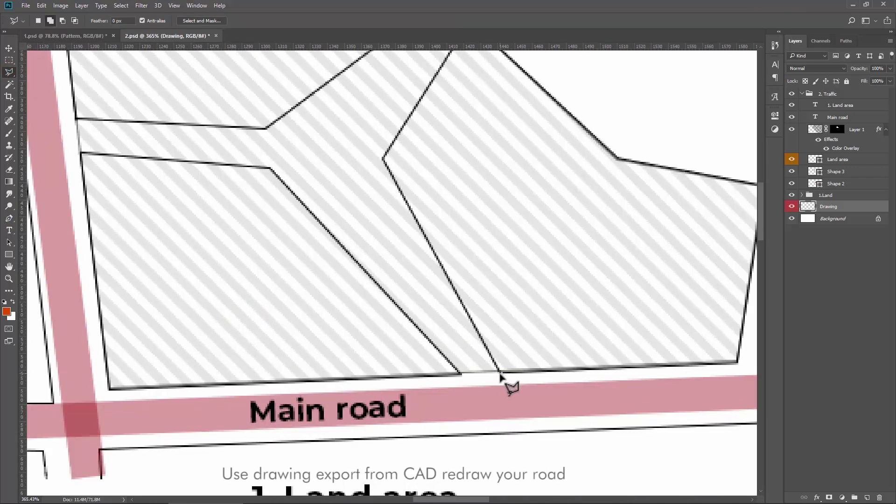
left_click(499, 372)
left_click(383, 159)
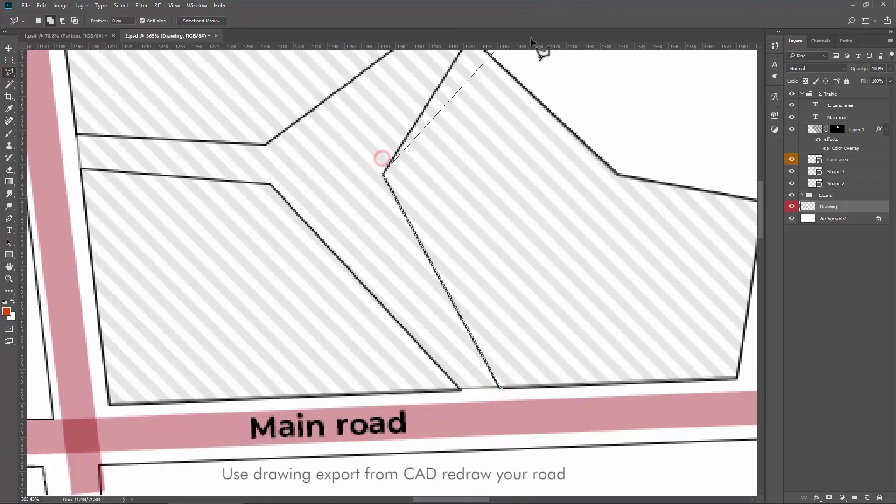
left_click(473, 109)
left_click(465, 83)
left_click(449, 85)
left_click(266, 218)
left_click(75, 210)
left_click(80, 244)
left_click(270, 260)
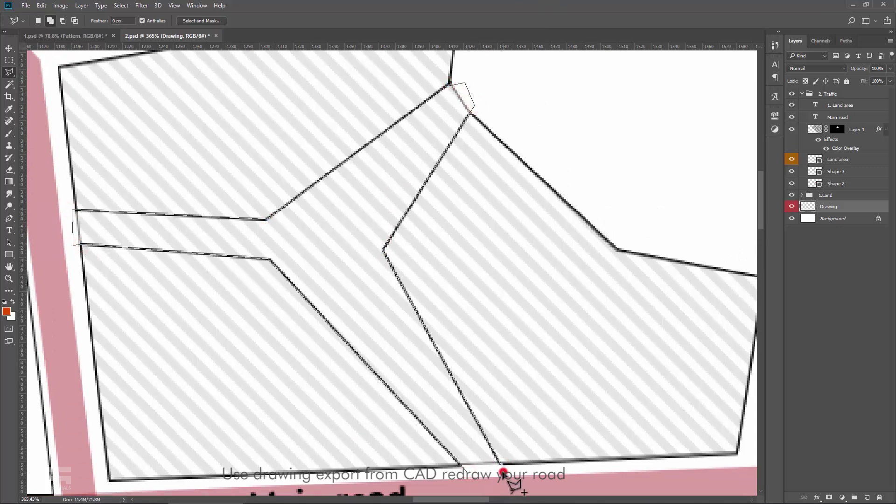
Fill the road selection with Black on the stripe pattern's mask to clear its hatching.
left_click(814, 131)
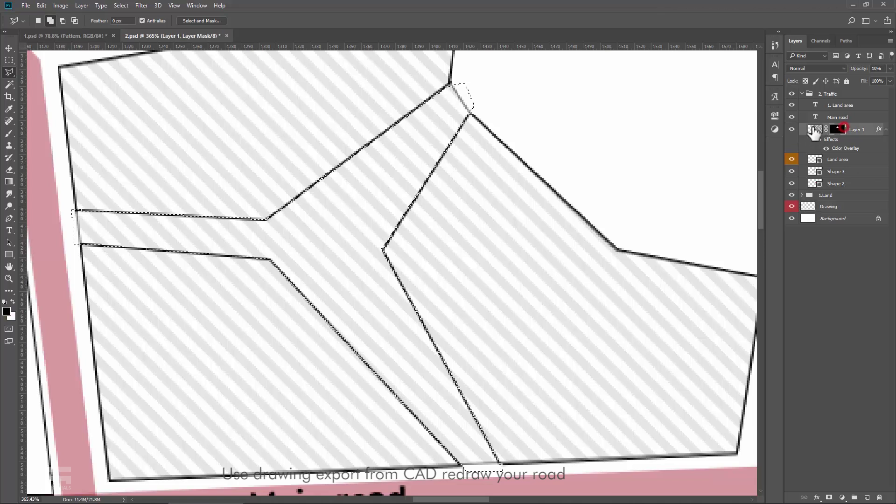
left_click(791, 130)
left_click(42, 5)
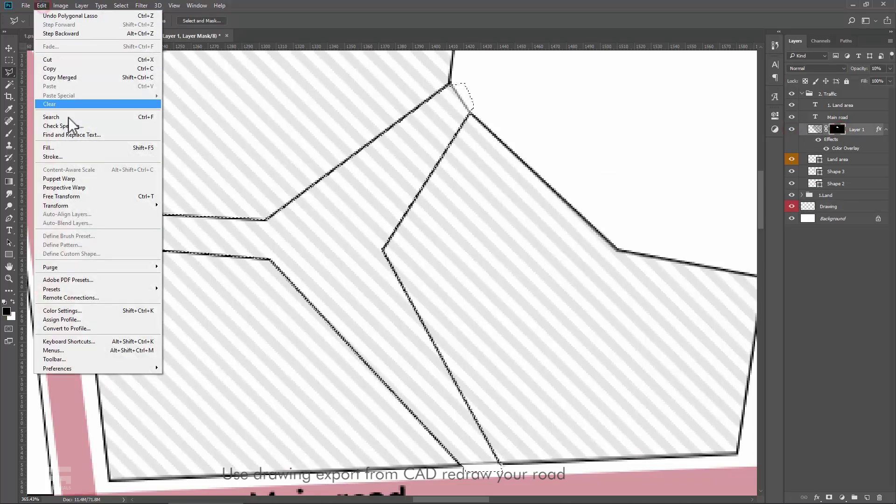
left_click(70, 147)
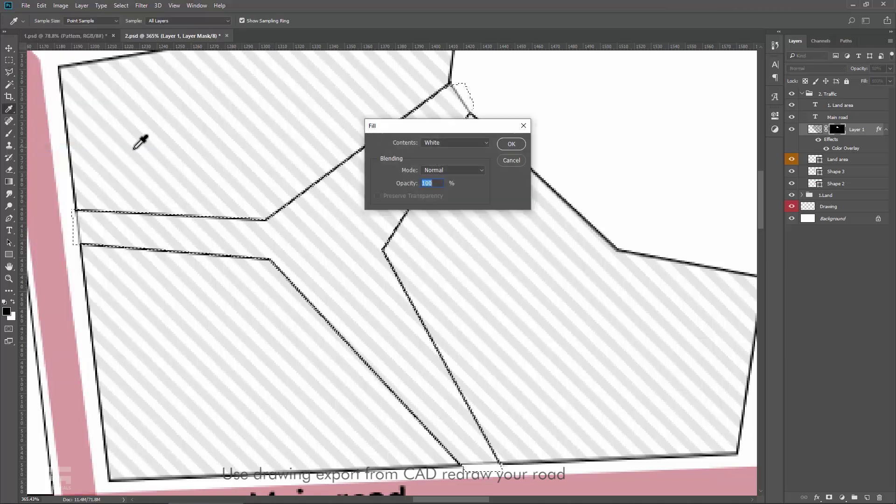
left_click(459, 141)
left_click(436, 204)
left_click(509, 142)
key("l")
Add an inverted layer mask to the Land area layer and show the Drawing layer again.
scroll(366, 210, "down", 1)
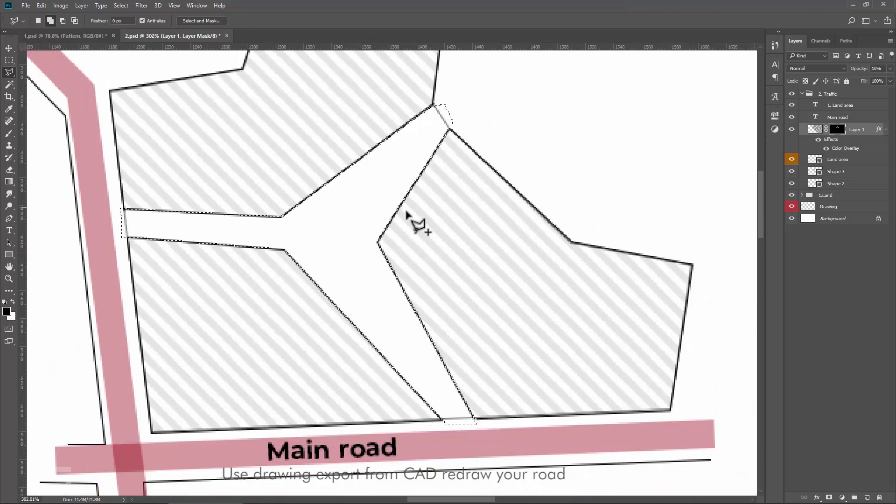
left_click(843, 184)
left_click(843, 160)
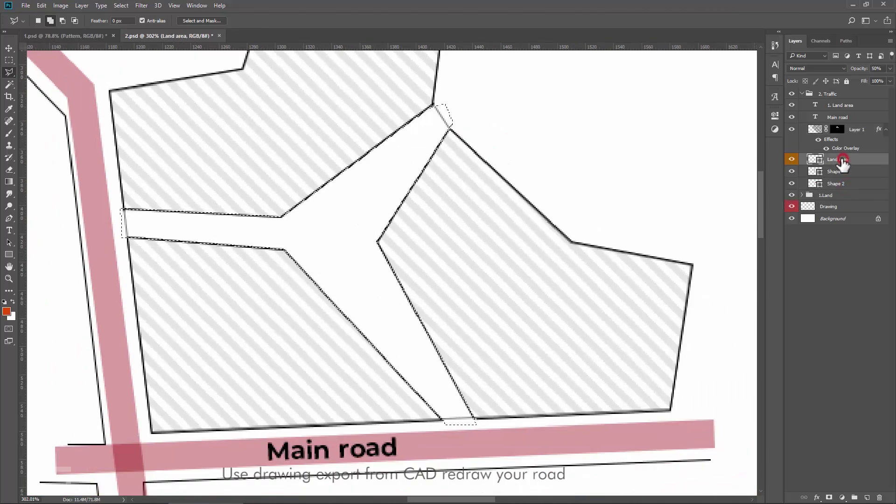
left_click(830, 497)
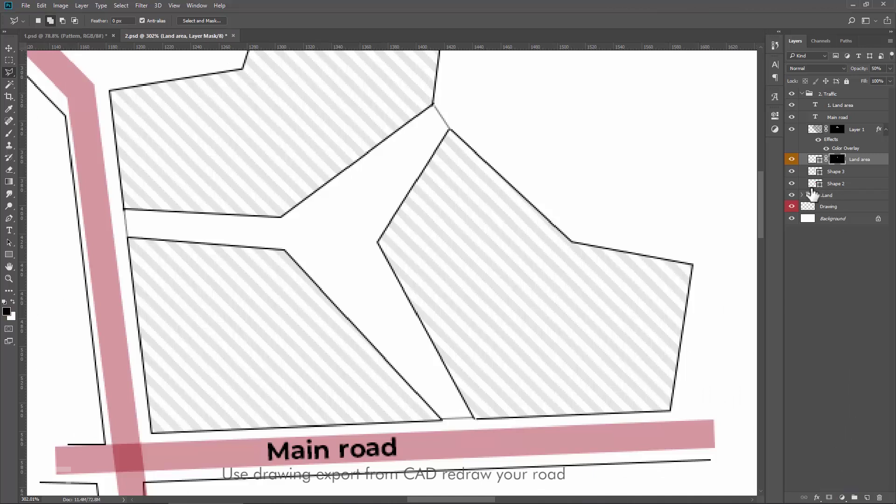
left_click(791, 207)
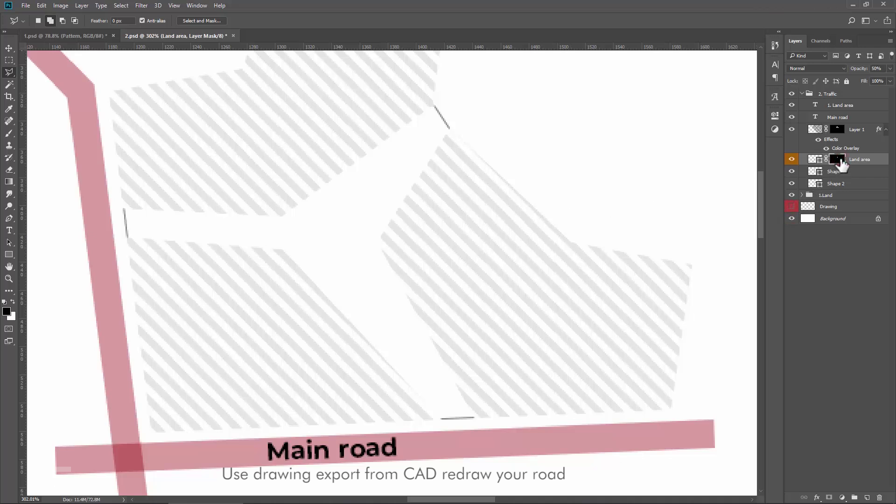
key("ctrl+i")
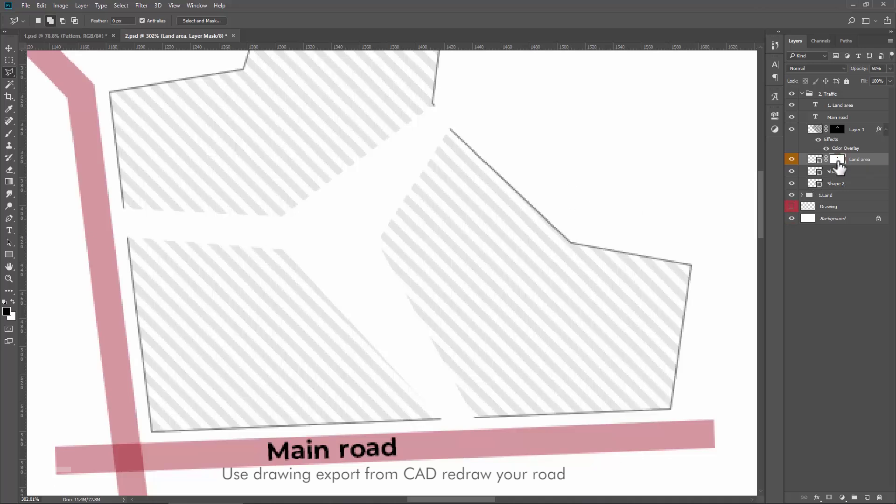
key("v")
scroll(127, 208, "up", 2)
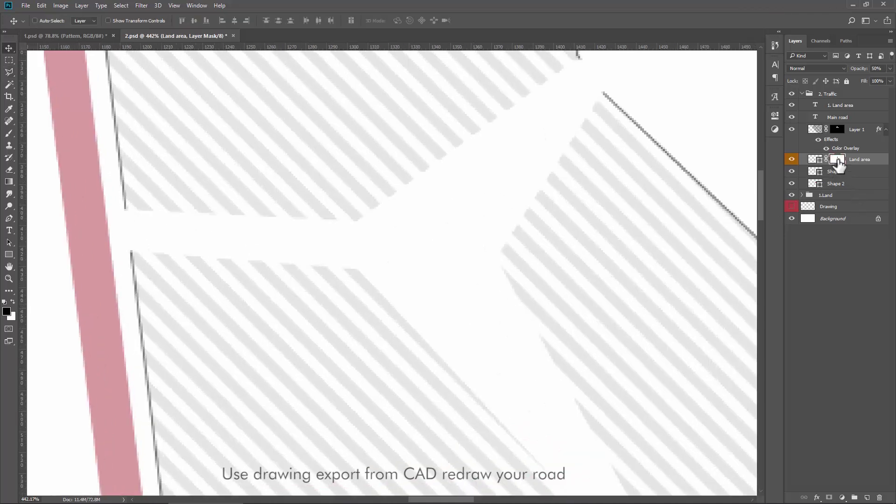
scroll(544, 216, "down", 1)
scroll(471, 210, "down", 2)
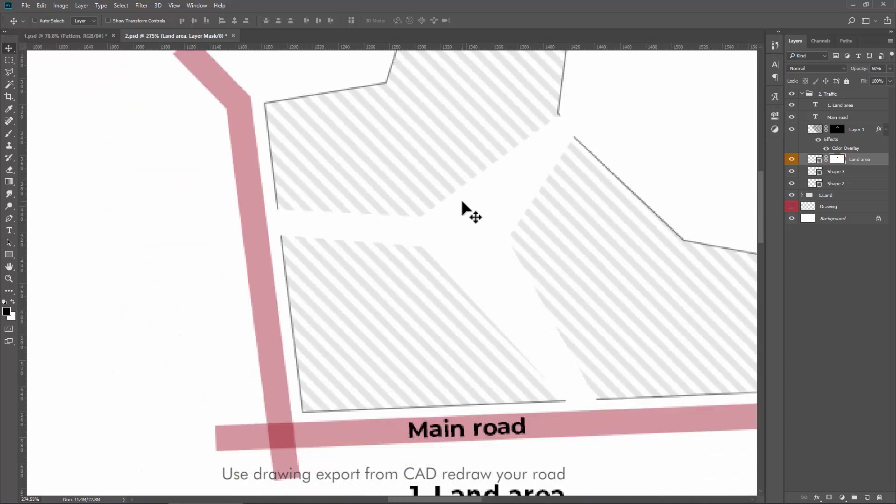
scroll(558, 206, "down", 1)
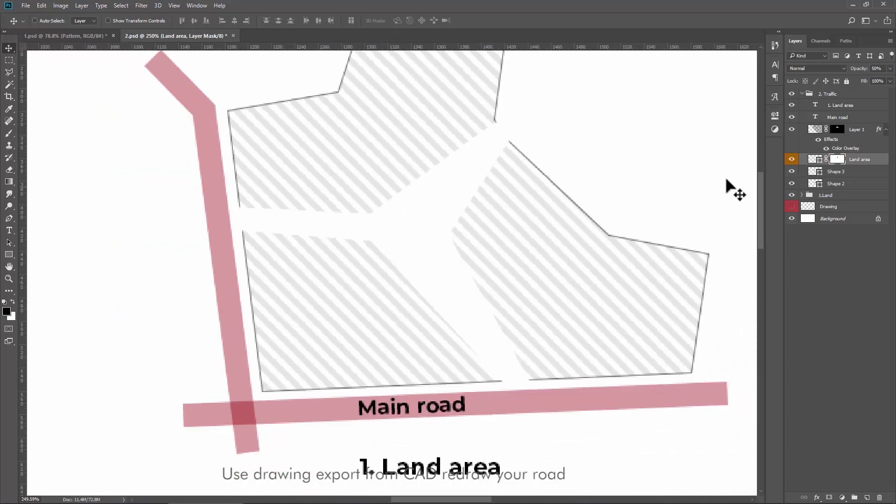
left_click(791, 206)
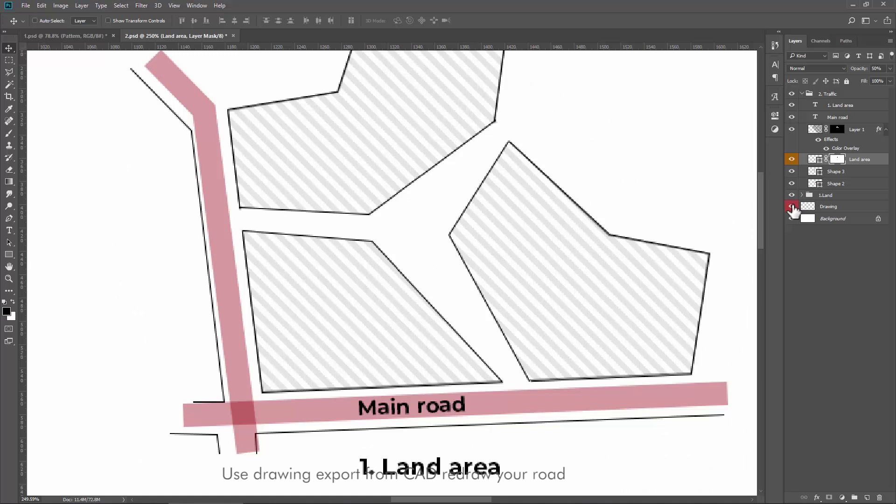
Try a 2 px outline width, revert it to 1 px, and add a new layer.
left_click(9, 218)
type("2")
key("Return")
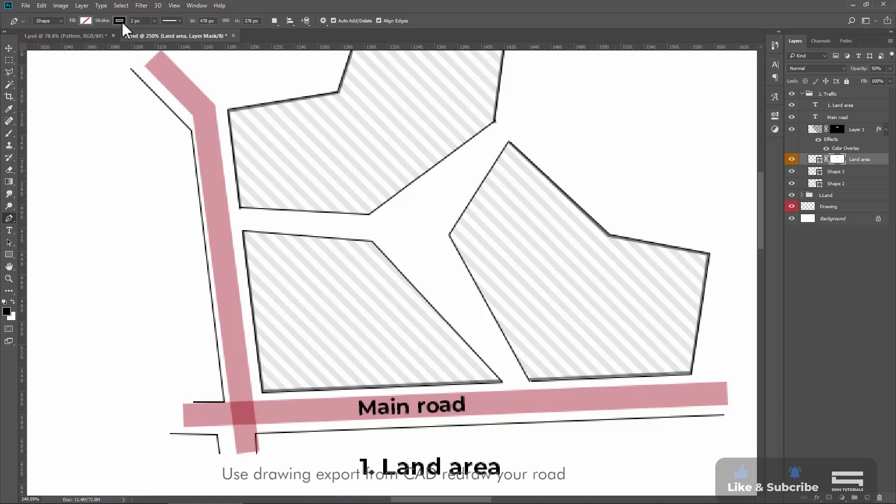
key("ctrl+z")
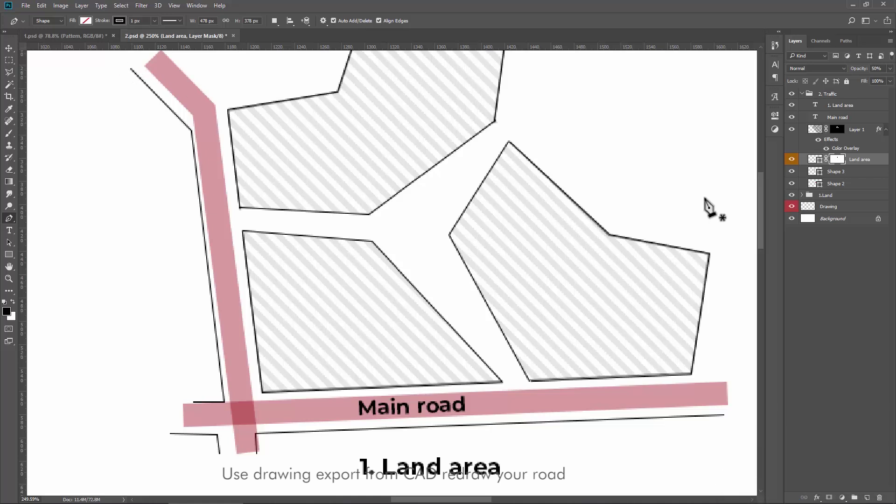
left_click(867, 497)
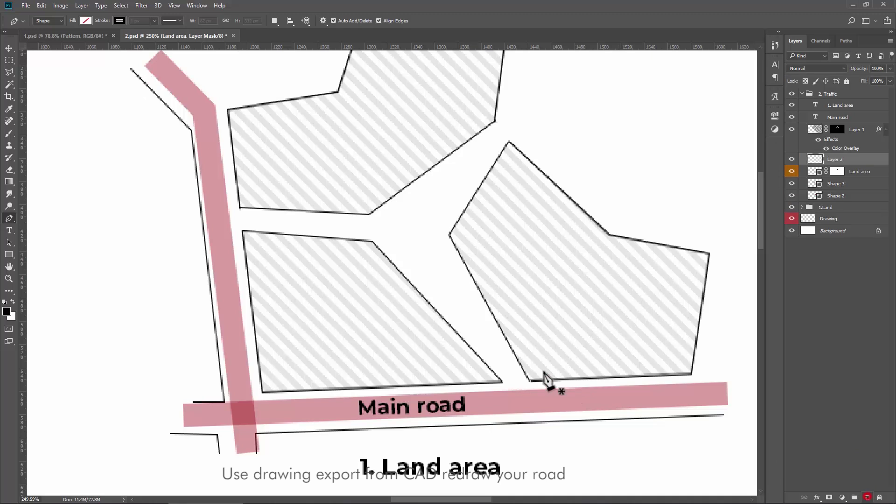
scroll(545, 383, "up", 1)
Draw Pen paths along the first road corner and the lower-left block's edge.
left_click(533, 386)
left_click(435, 208)
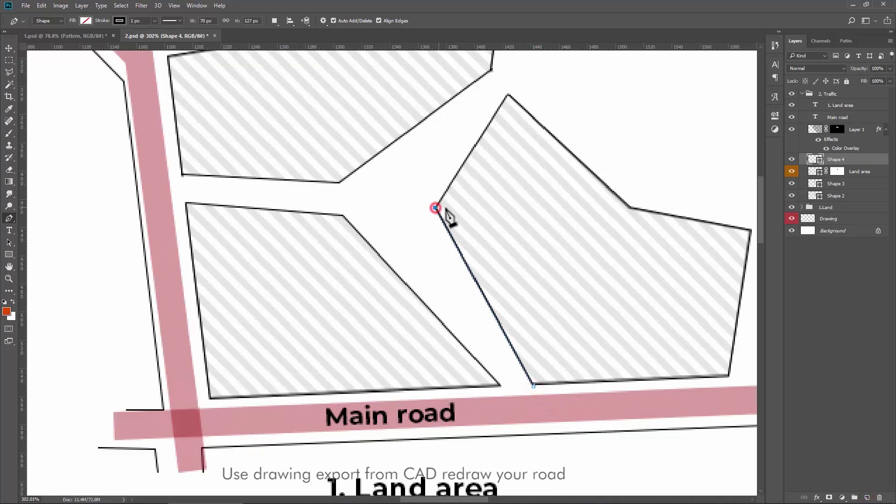
left_click(516, 82)
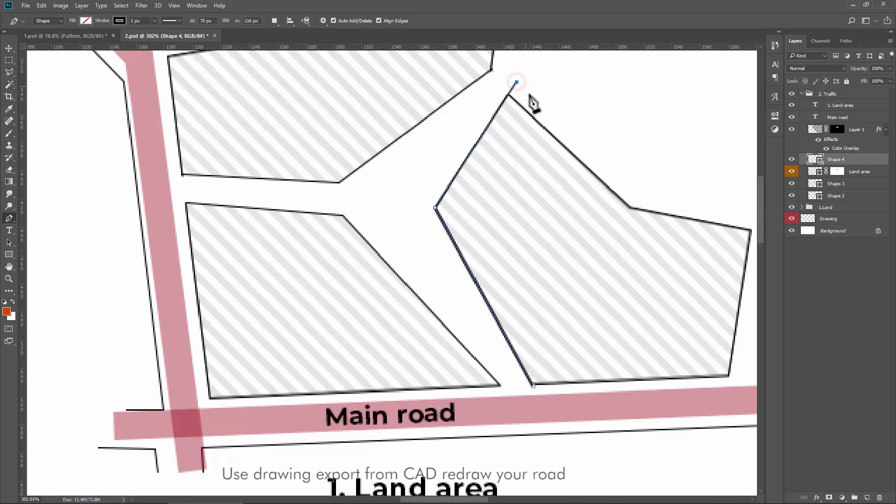
scroll(523, 107, "down", 1)
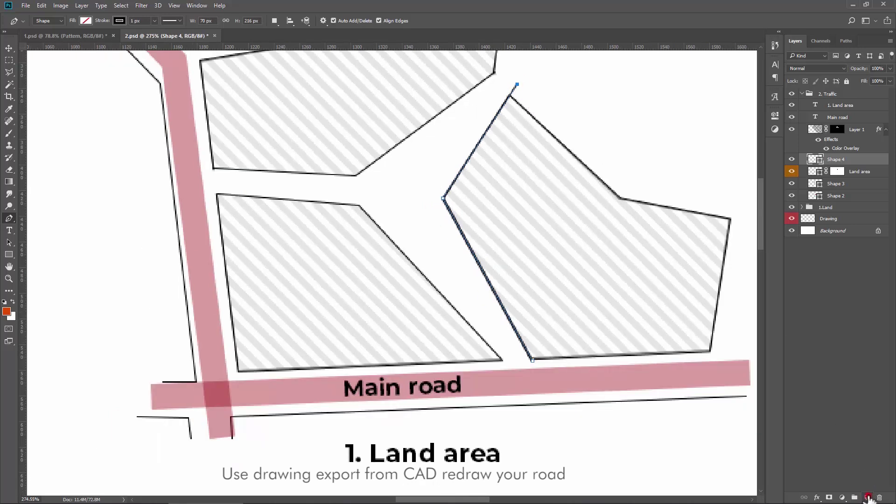
left_click(868, 499)
left_click(502, 360)
left_click(359, 206)
left_click(216, 194)
Draw the road edge along the upper block's bottom edge to the top junction.
left_click(213, 168)
scroll(213, 168, "up", 1)
left_click(394, 186)
left_click_drag(566, 94, 504, 139)
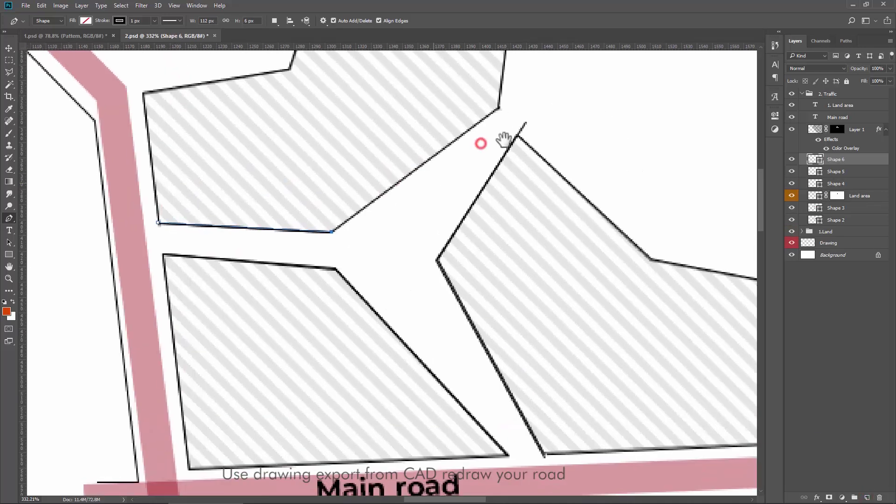
left_click(499, 108)
scroll(500, 109, "down", 1)
key("v")
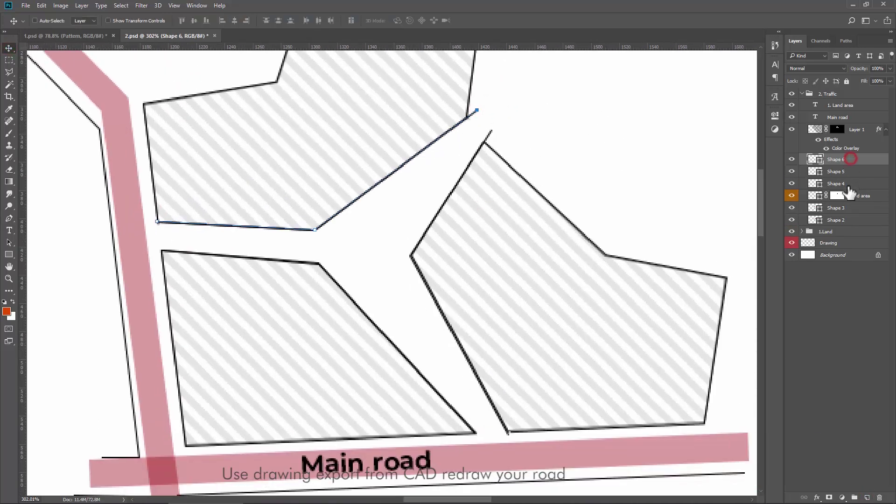
Give the Shape 4–6 road-edge lines a dark red stroke and add an empty layer.
left_click(849, 187, "shift")
left_click(9, 218)
left_click(119, 21)
left_click(81, 88)
key("v")
key("ctrl+0")
scroll(522, 208, "up", 5)
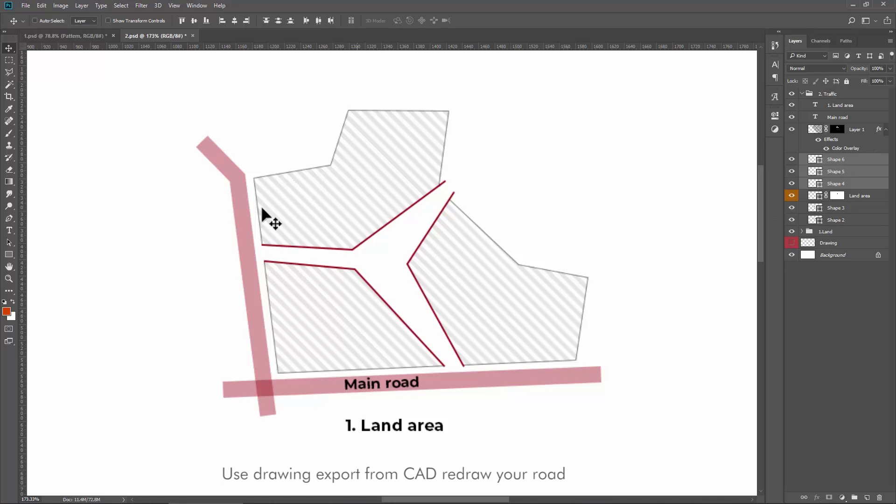
left_click(9, 217)
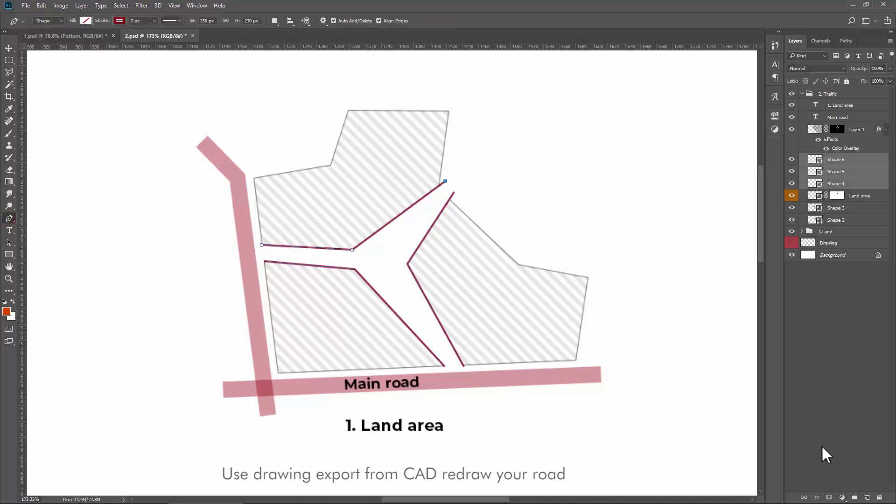
left_click(867, 498)
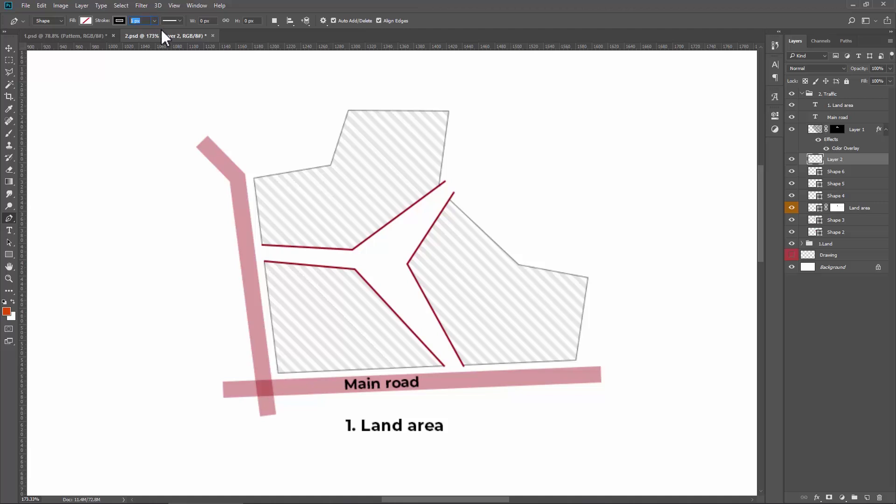
Draw a 3 px dark red centre line from Main road up the left branch road.
type("3")
key("Return")
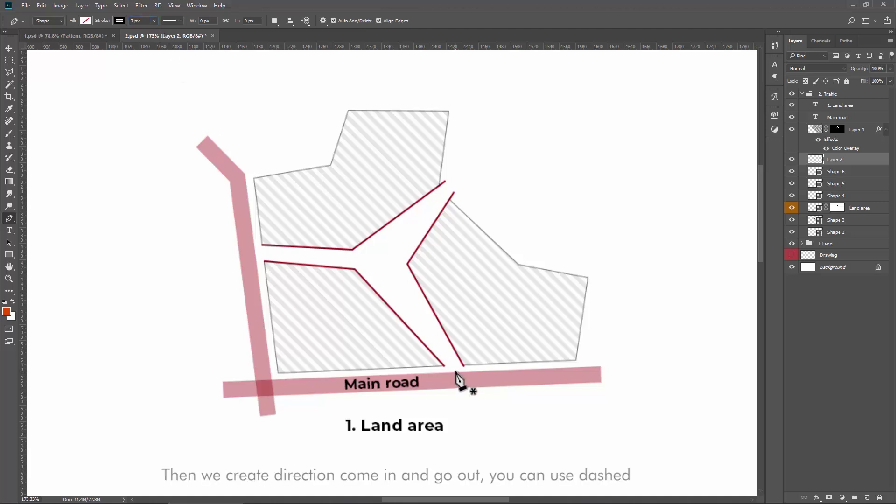
scroll(459, 370, "up", 1)
left_click(459, 373)
left_click(524, 376)
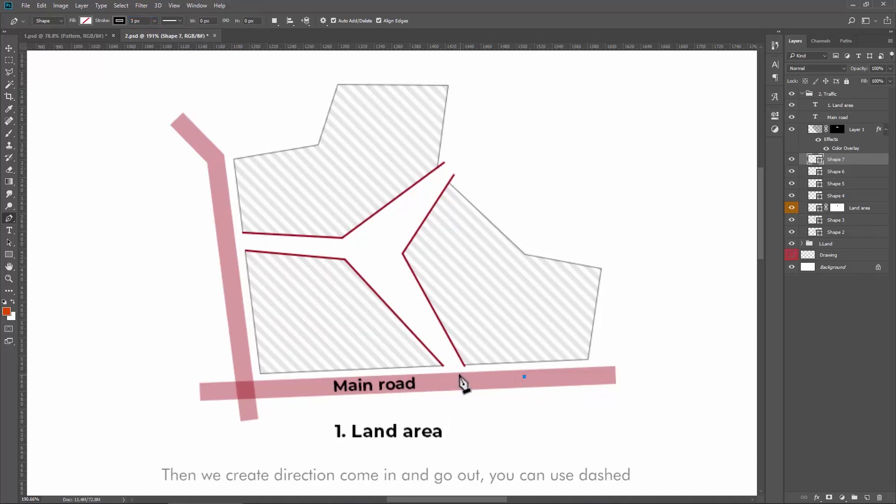
left_click(370, 253)
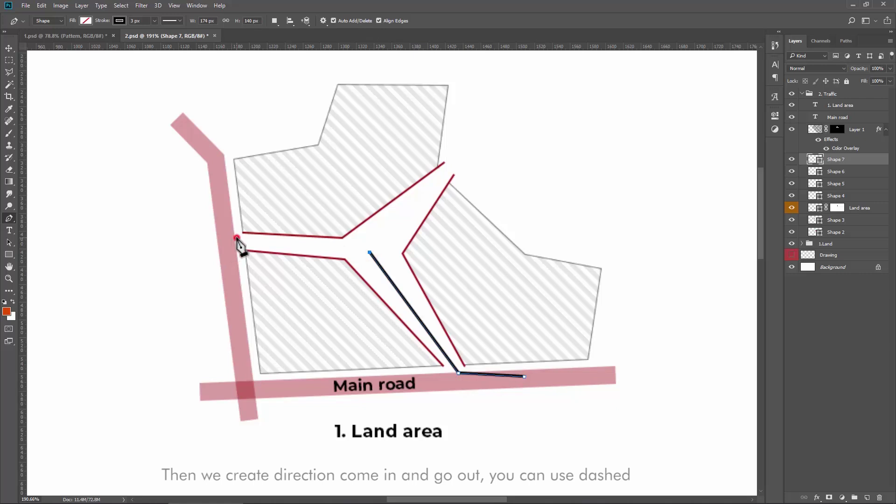
left_click(237, 238)
left_click(220, 193)
scroll(146, 20, "up", 2)
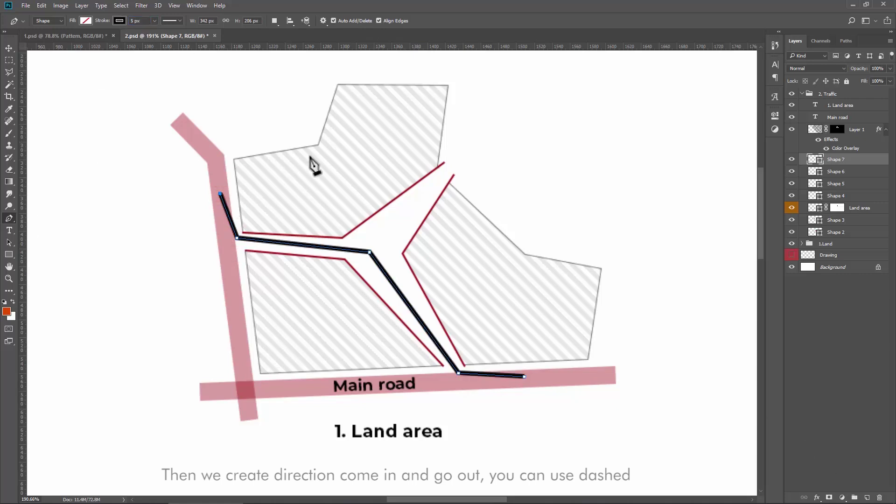
left_click(120, 20)
left_click(74, 70)
key("Return")
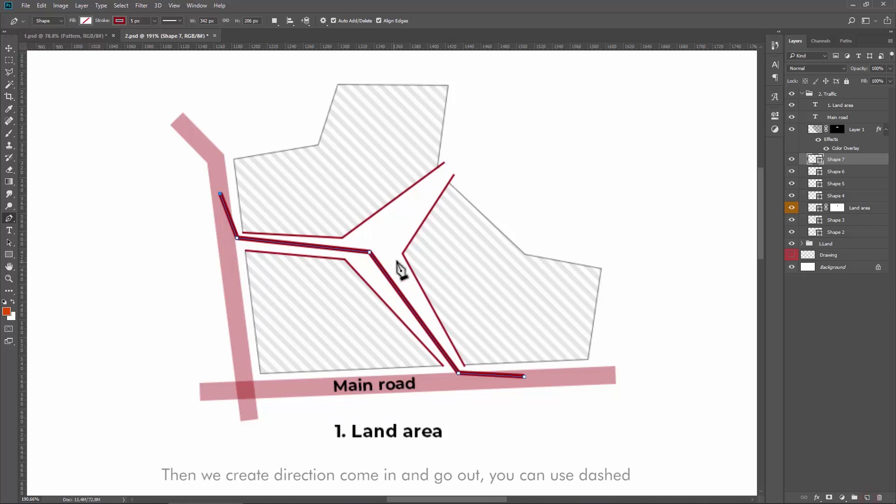
Draw a dark red centre line up the right branch and set its opacity to 50%.
scroll(394, 268, "up", 1)
left_click(378, 260)
left_click(390, 227)
left_click(448, 165)
left_click(120, 20)
key("Escape")
key("v")
left_click(878, 68)
type("50")
key("Return")
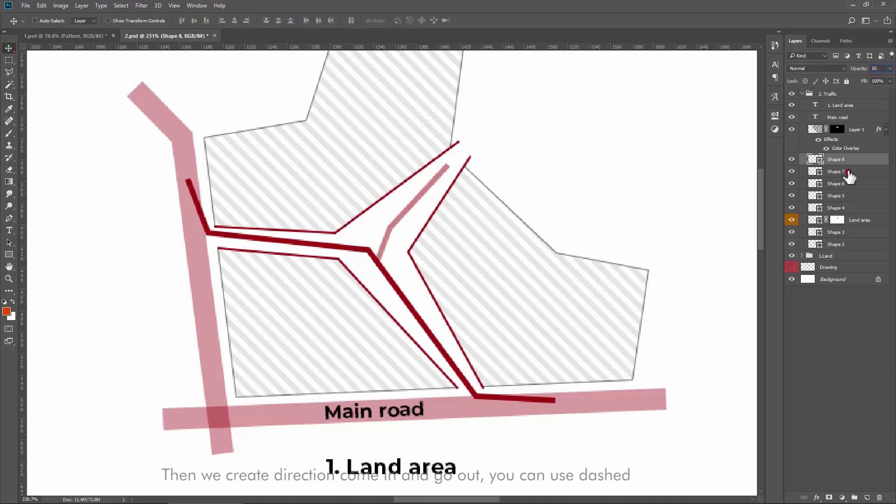
Set both centre line layers to 80% opacity and add an empty layer on top.
left_click(849, 172)
key("Return")
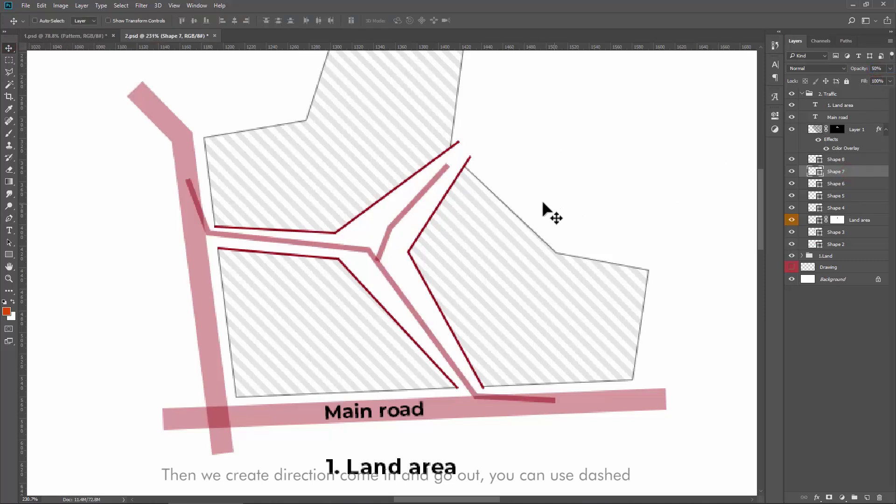
scroll(448, 243, "down", 2)
scroll(448, 243, "down", 1)
left_click_drag(532, 298, 510, 290)
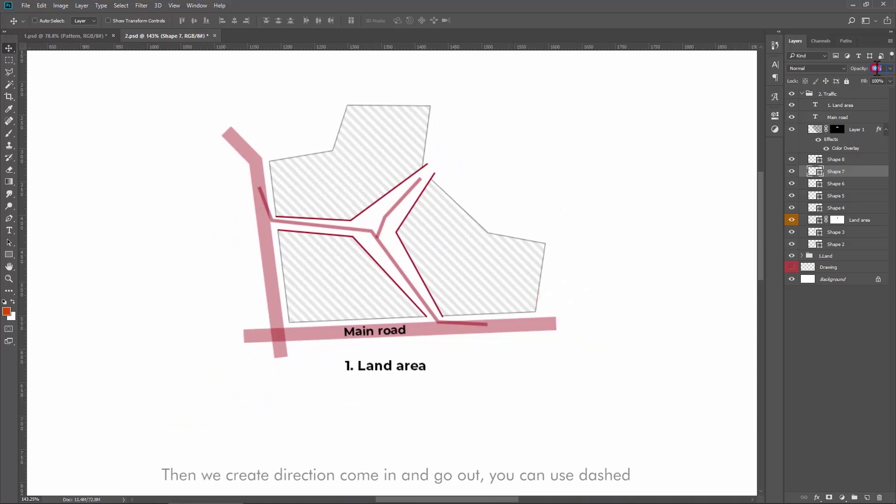
type("80")
left_click(848, 160)
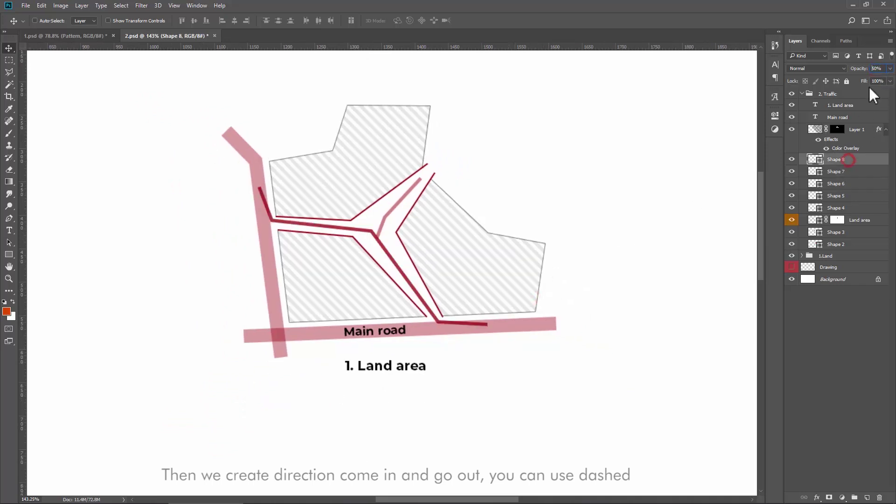
type("80")
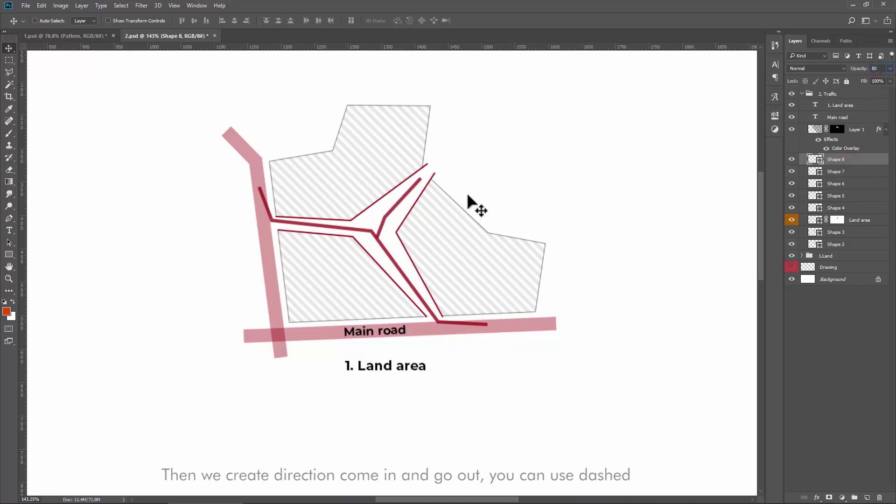
scroll(380, 201, "up", 2)
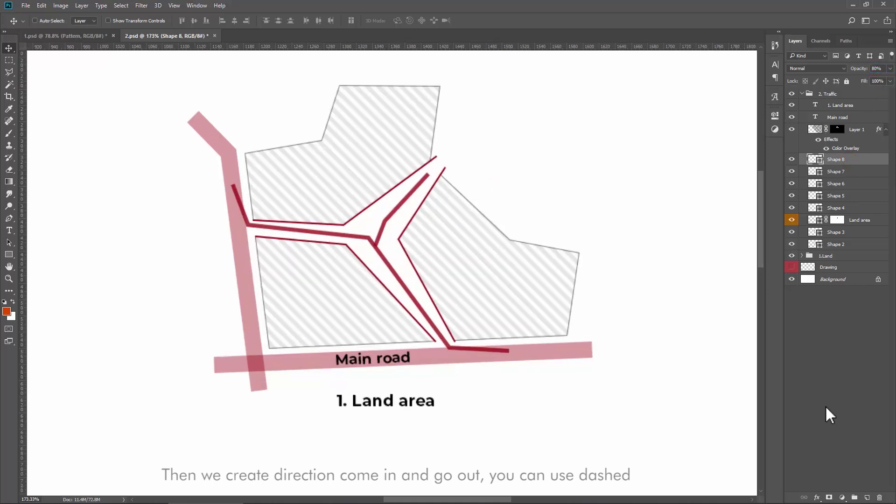
left_click(868, 497)
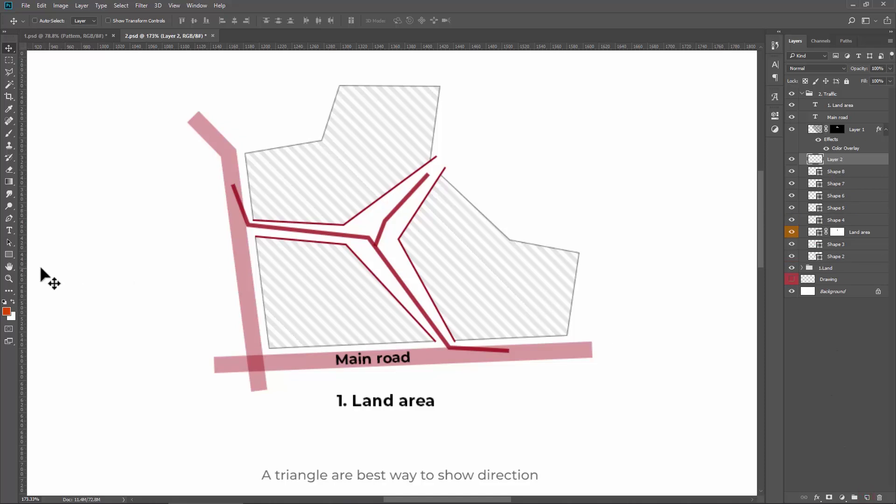
Draw a small triangle arrowhead with the Polygon tool, remove its stroke, and choose a fill colour.
left_click(10, 254)
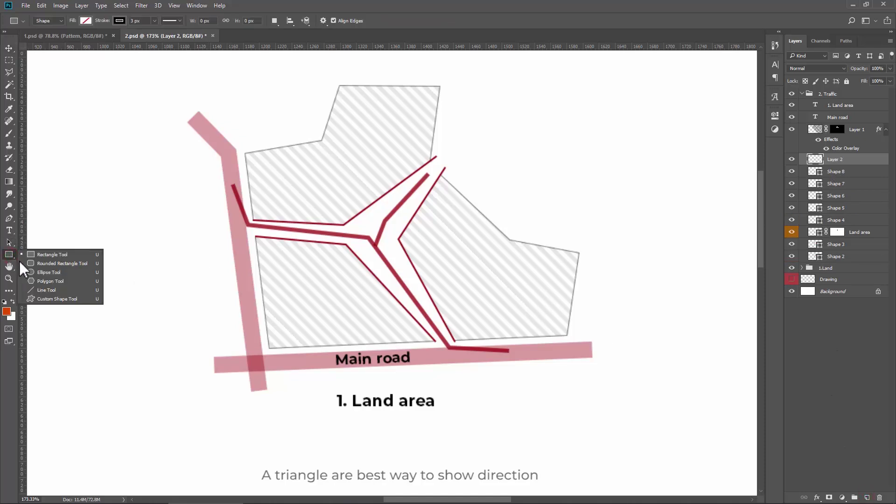
left_click(56, 281)
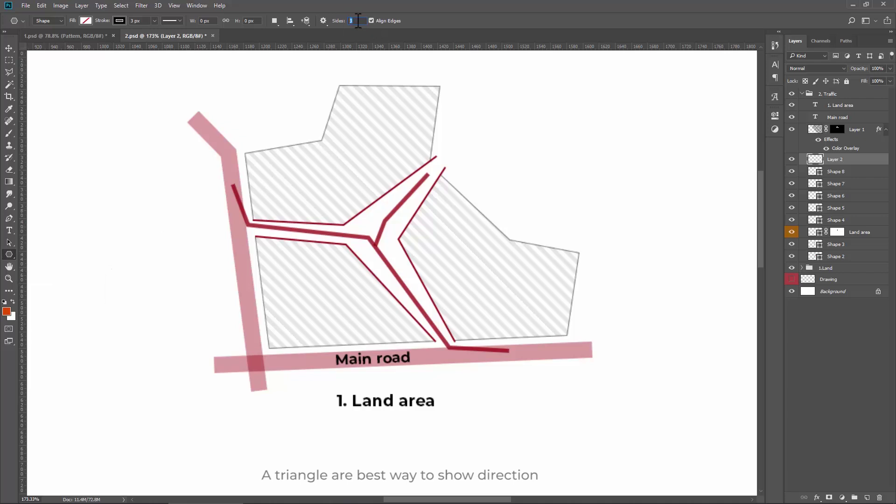
mouse_move(492, 164)
left_mouse_down()
mouse_move(505, 165)
mouse_move(494, 165)
left_mouse_up()
left_click(119, 21)
left_click(76, 37)
left_click(87, 20)
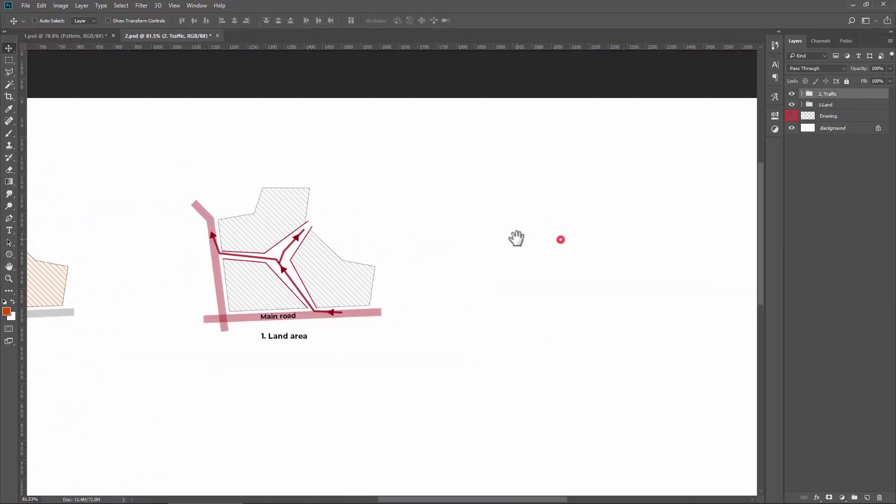
Duplicate the 2. Traffic group as '3. Landscape' and expand the new group.
right_click(861, 97)
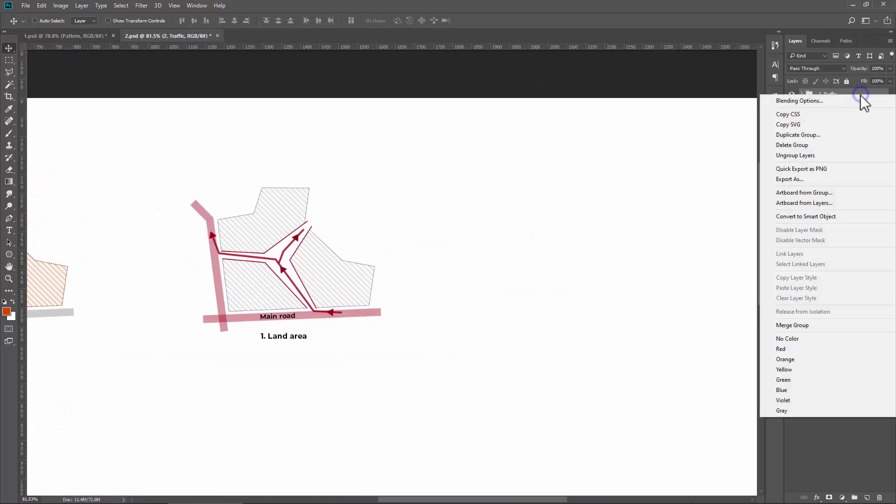
left_click(806, 136)
type("3. Landscape")
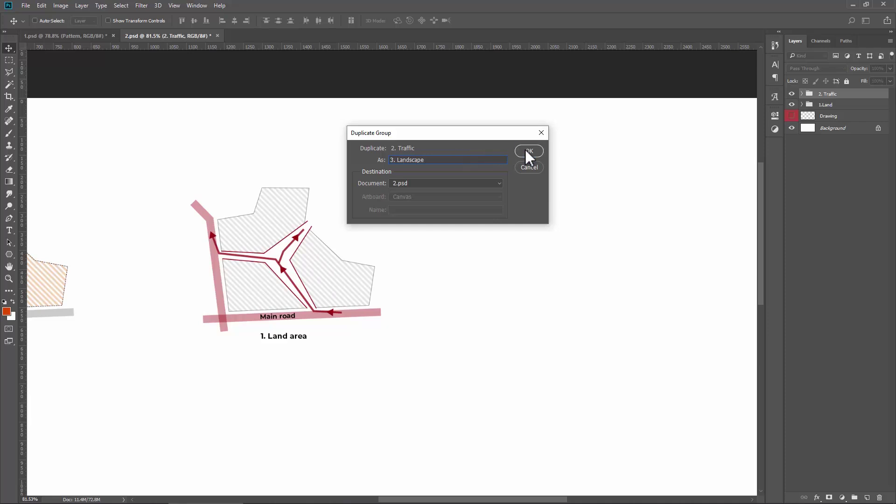
left_click(528, 150)
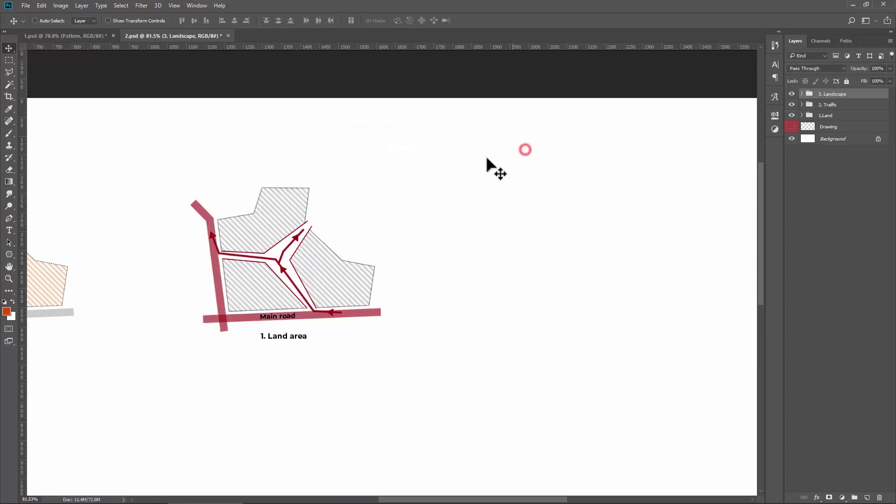
scroll(494, 170, "down", 2)
scroll(400, 180, "down", 1)
scroll(669, 119, "up", 1)
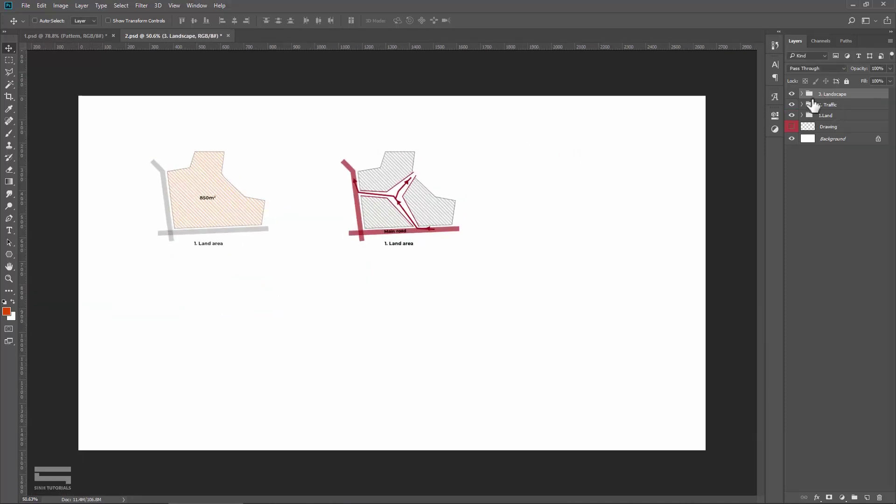
left_click(802, 93)
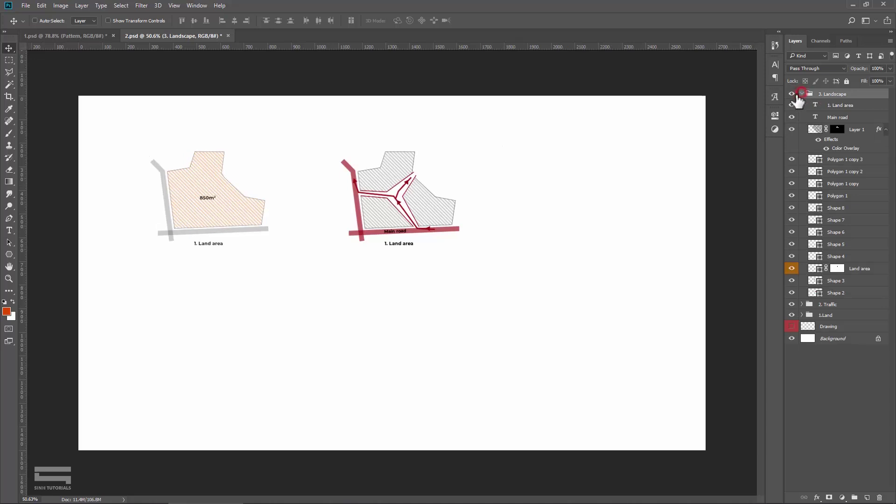
Move the 3. Landscape diagram to the right as the third drawing.
left_click(801, 93)
left_click_drag(461, 157, 634, 140)
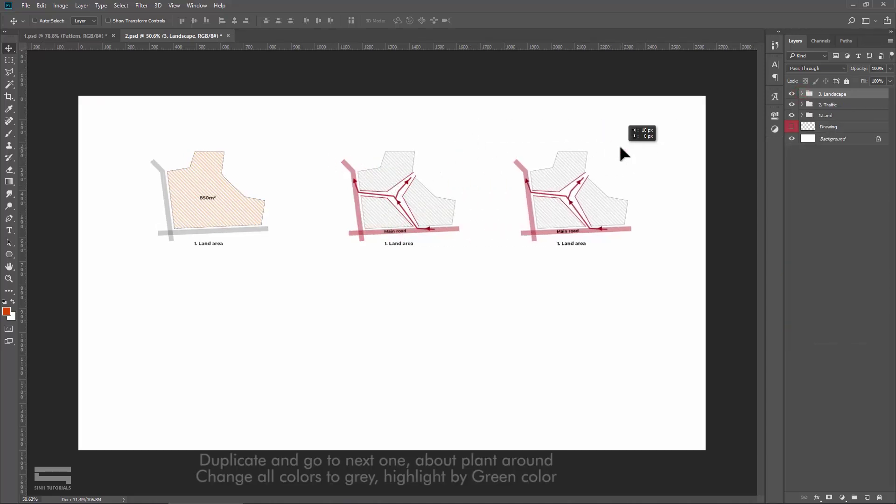
scroll(635, 187, "up", 2)
left_click_drag(633, 180, 588, 173)
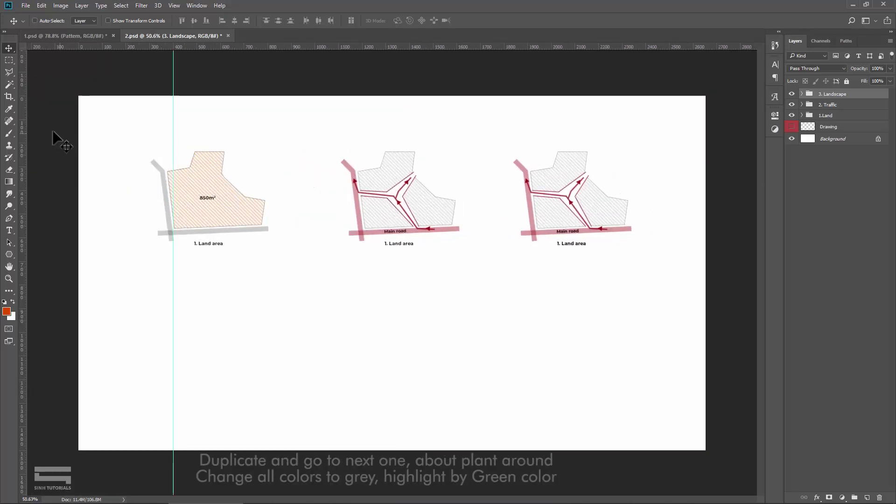
Add two vertical guides to align the diagrams and select the 1. Land area caption layer.
left_click_drag(22, 120, 363, 142)
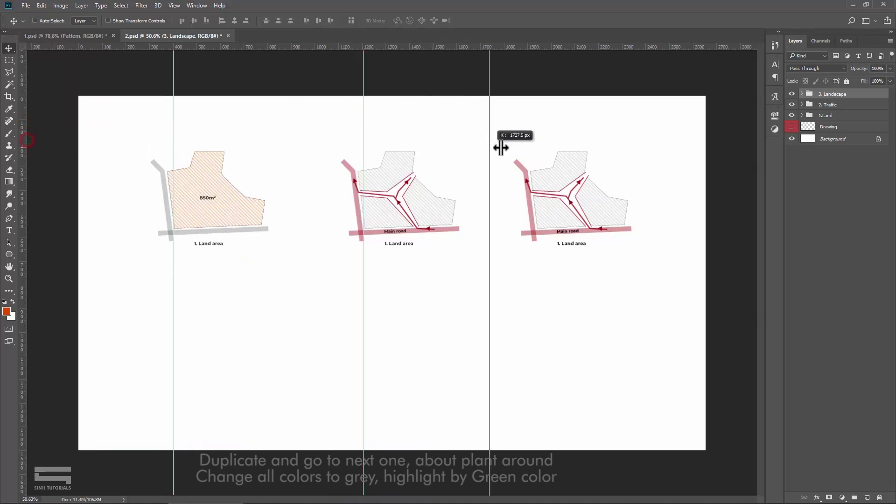
left_click_drag(34, 140, 536, 144)
scroll(549, 185, "up", 2)
scroll(546, 246, "down", 1)
scroll(560, 206, "up", 1)
scroll(525, 240, "up", 1)
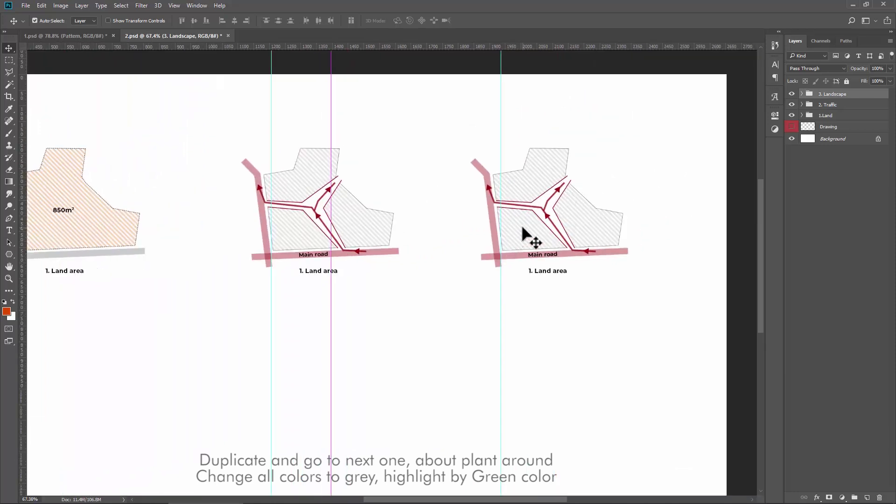
scroll(532, 236, "up", 2)
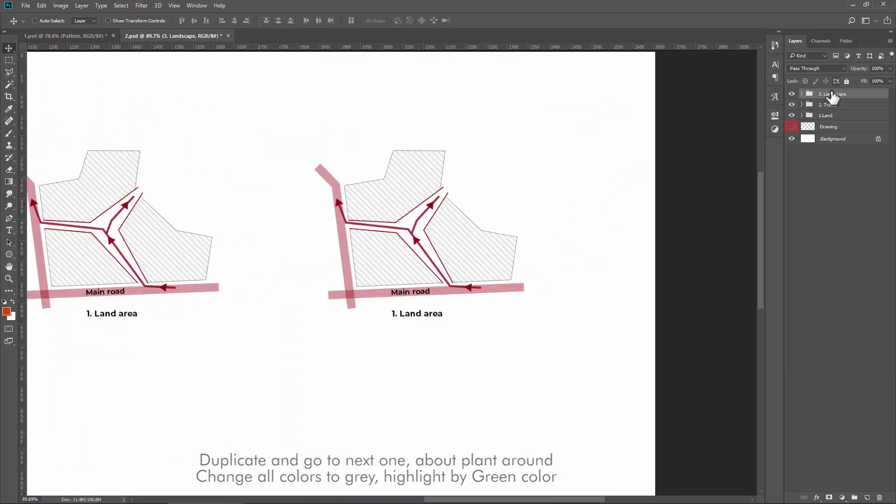
left_click(802, 94)
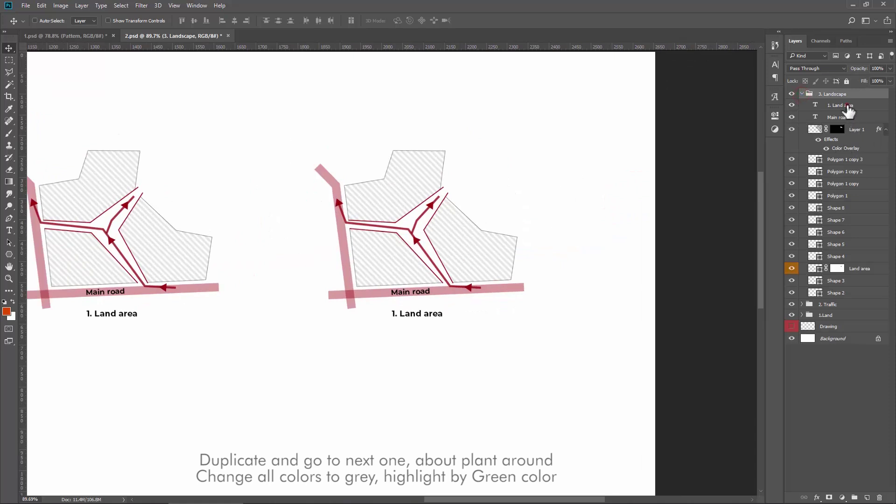
left_click(848, 107)
Delete the Main road label and retitle the middle caption '2. Traffic'.
left_click(840, 117)
key("Delete")
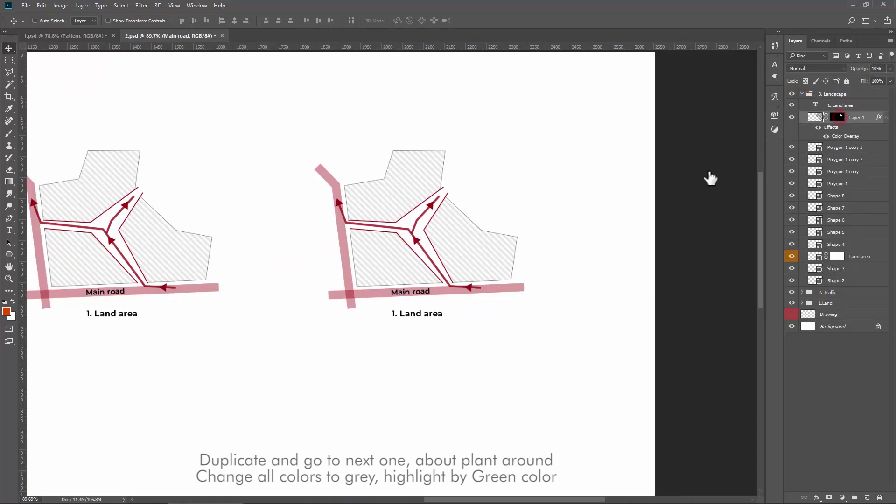
scroll(350, 322, "up", 2)
double_click(278, 308)
type("2")
type("ic")
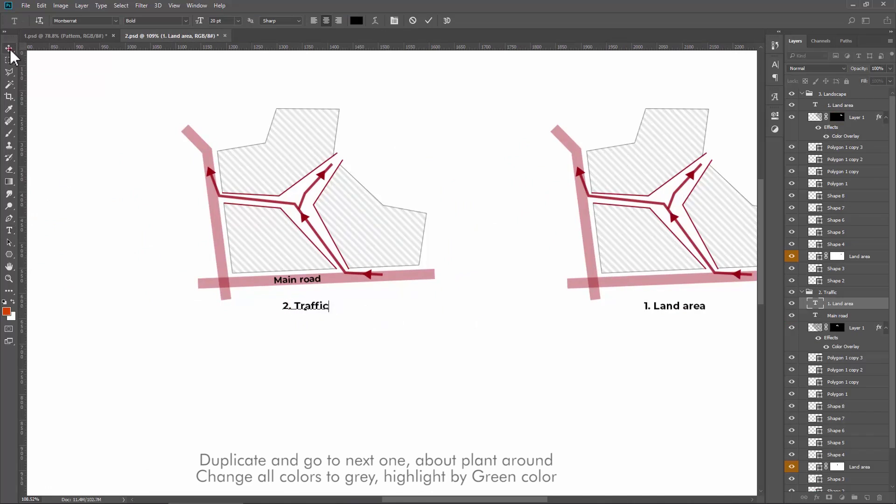
Change the third diagram's caption from Land area to '3. Landscape'.
scroll(420, 314, "up", 2)
double_click(444, 301)
type("3")
left_click_drag(486, 301, 518, 301)
type("scape")
key("ctrl+Return")
key("v")
Delete the third diagram's arrowhead polygon layers.
scroll(200, 110, "down", 1)
left_click(802, 292)
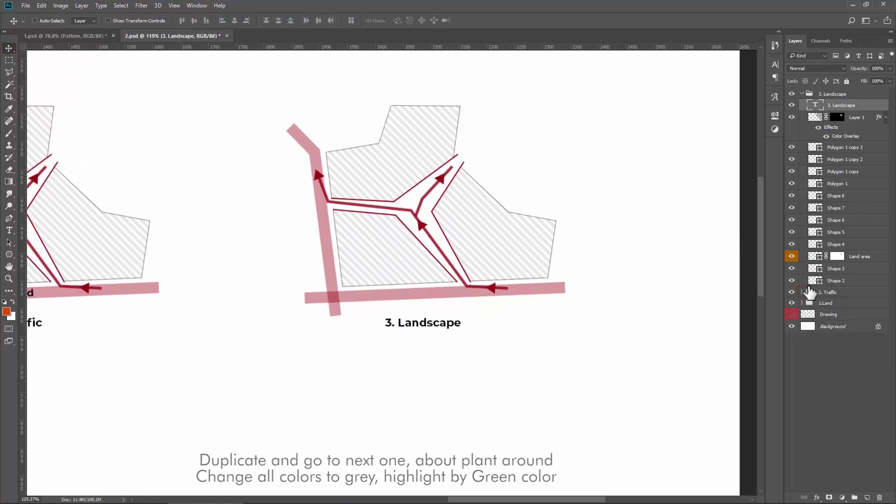
left_click(838, 147)
left_click(838, 171, "shift")
key("Delete")
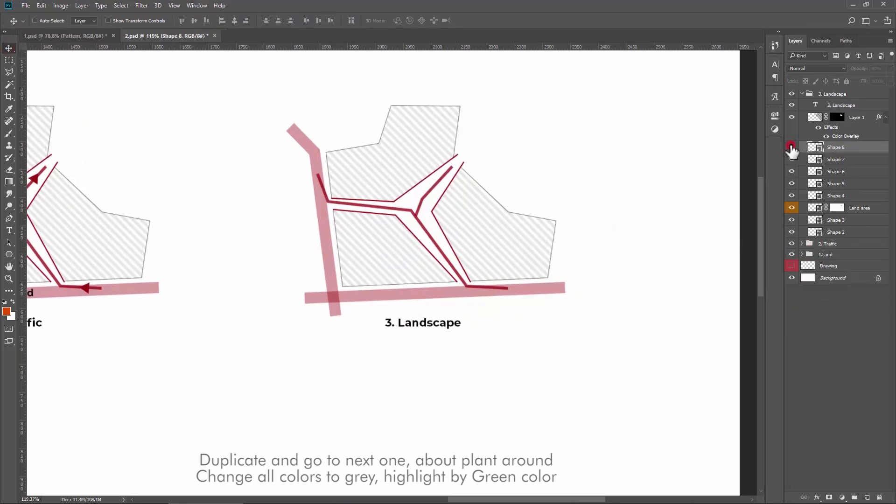
Delete the thick red traffic line layers.
left_click_drag(790, 148, 792, 171)
left_click(846, 171, "shift")
key("Delete")
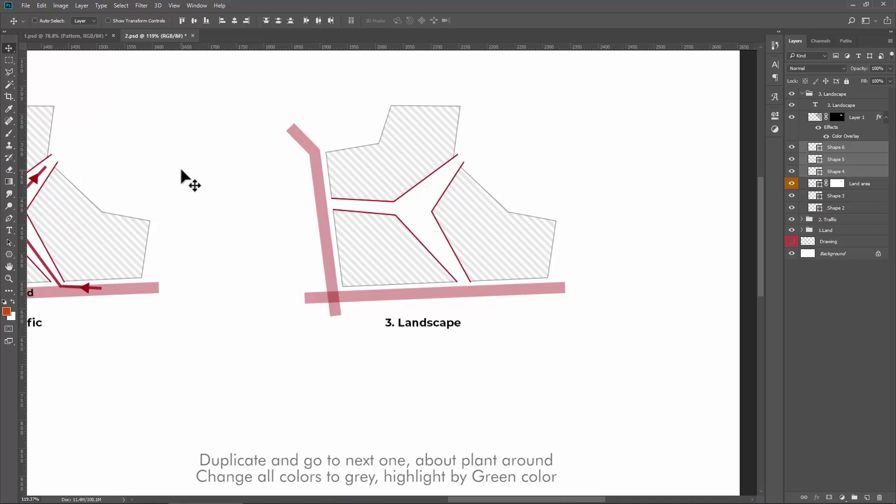
Give the land plot outlines a 1 px dark grey stroke.
left_click(9, 219)
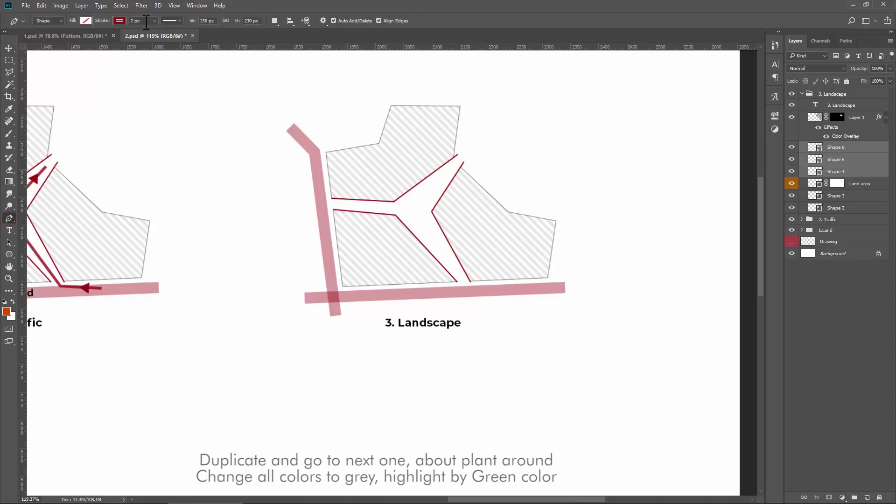
type("1")
key("Return")
left_click(120, 20)
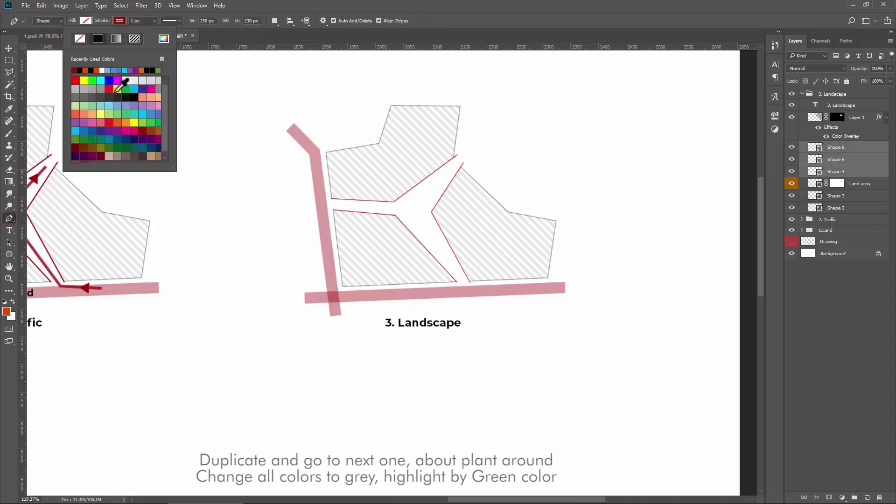
left_click(133, 97)
left_click(9, 48)
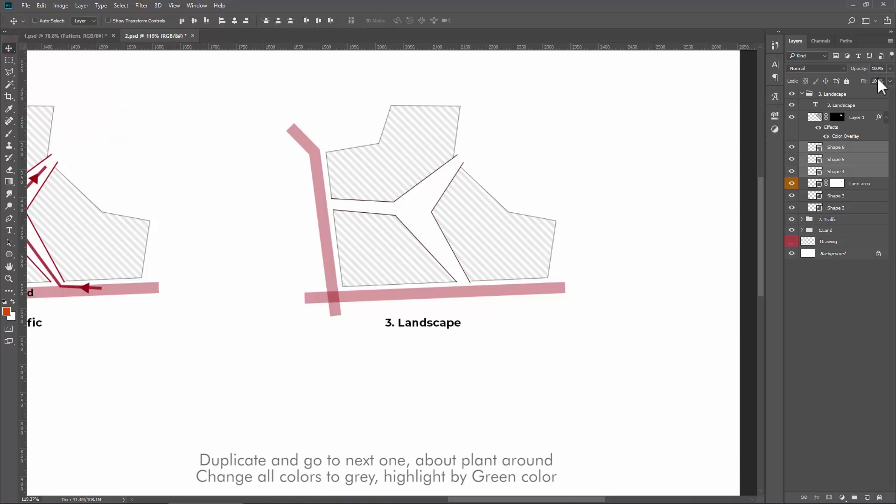
Set the Land area layer to 100% opacity.
left_click(862, 184)
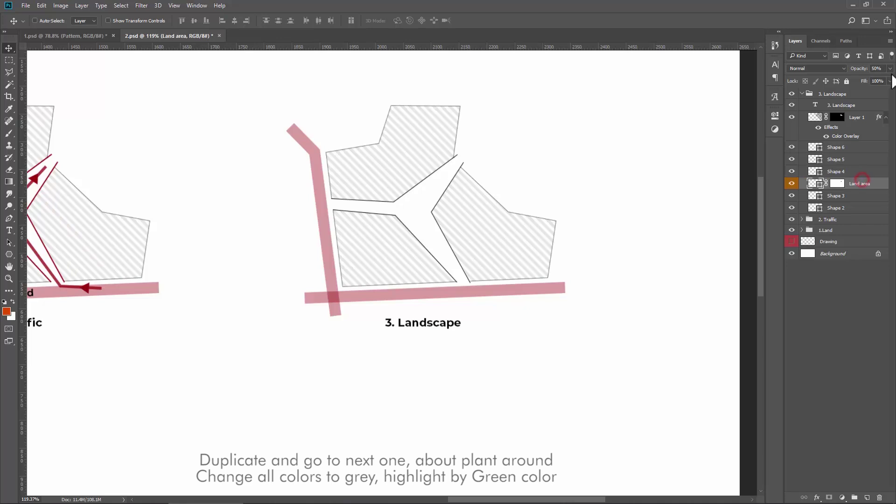
type("100")
key("Return")
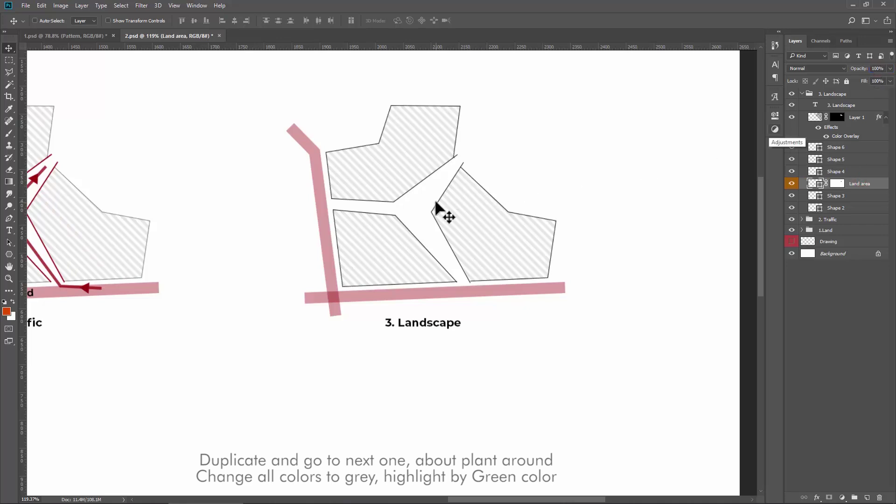
scroll(443, 210, "up", 1)
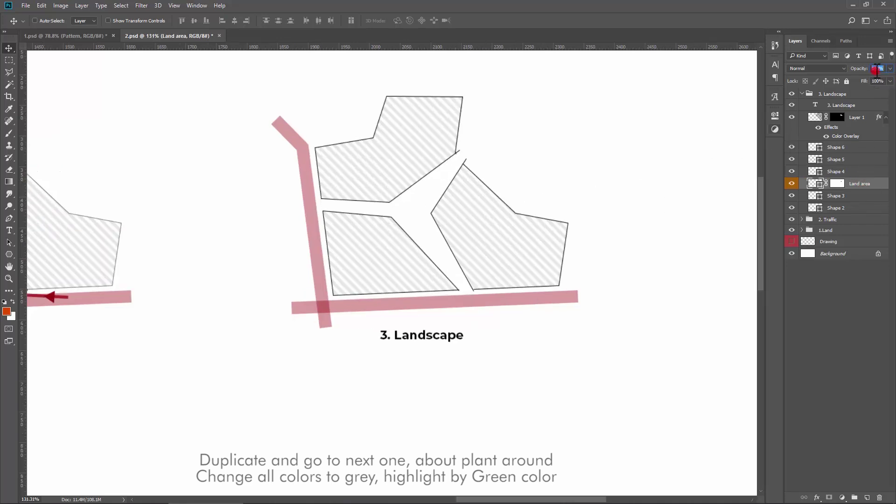
type("50")
Recolour the Shape 2 and Shape 3 roads grey at 20% opacity.
left_click(854, 147)
left_click(830, 195)
left_click(792, 196)
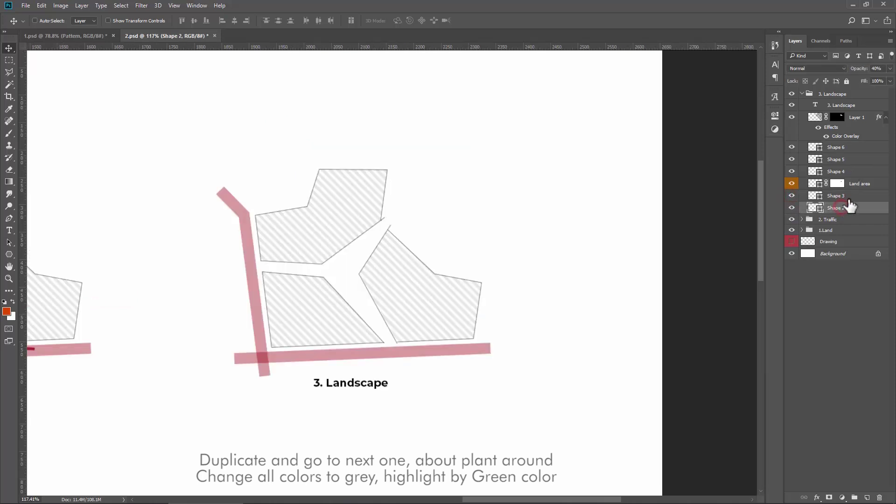
left_click(840, 208, "shift")
left_click(9, 218)
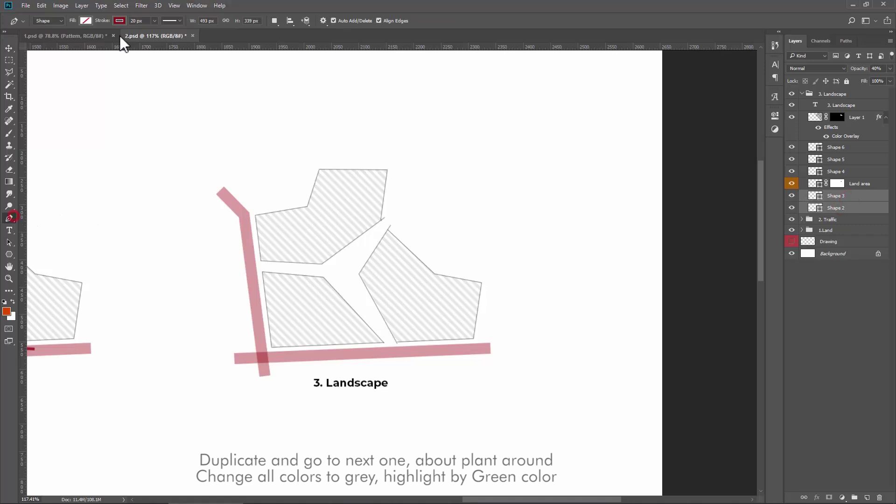
left_click(119, 20)
left_click(78, 70)
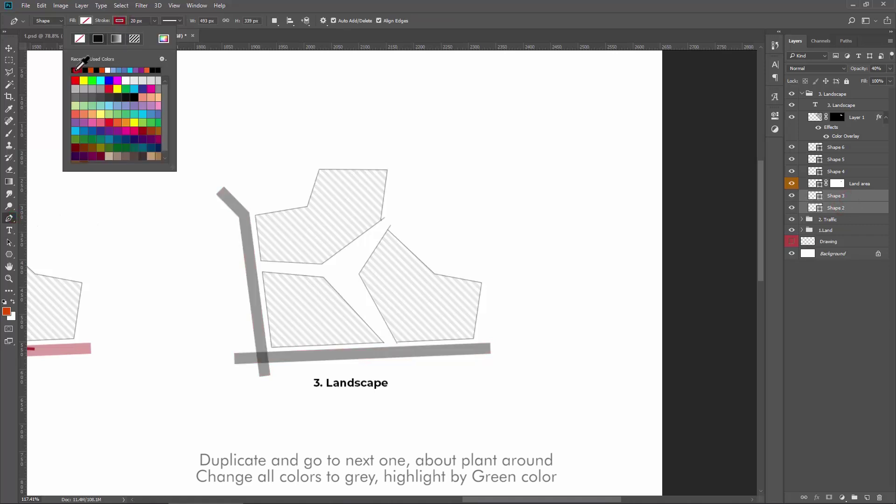
left_click(9, 49)
type("20")
key("Return")
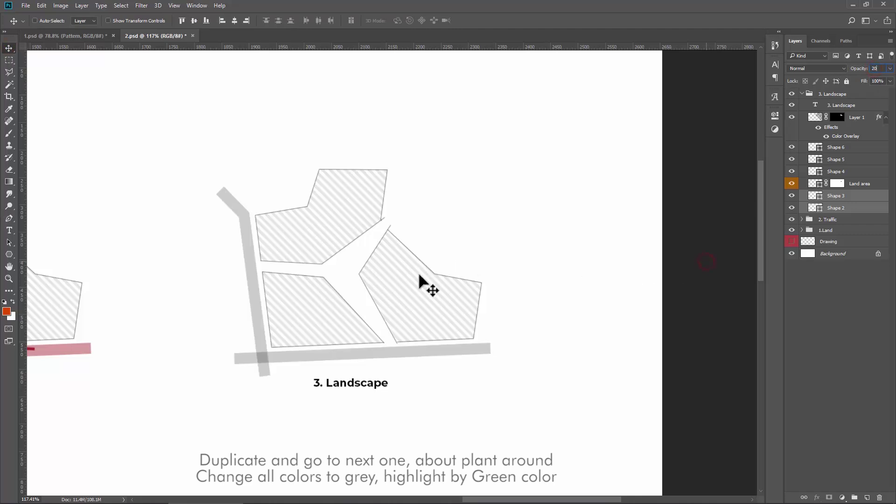
Fade the Layer 1 hatch pattern to 5% opacity.
left_click_drag(459, 252, 489, 257)
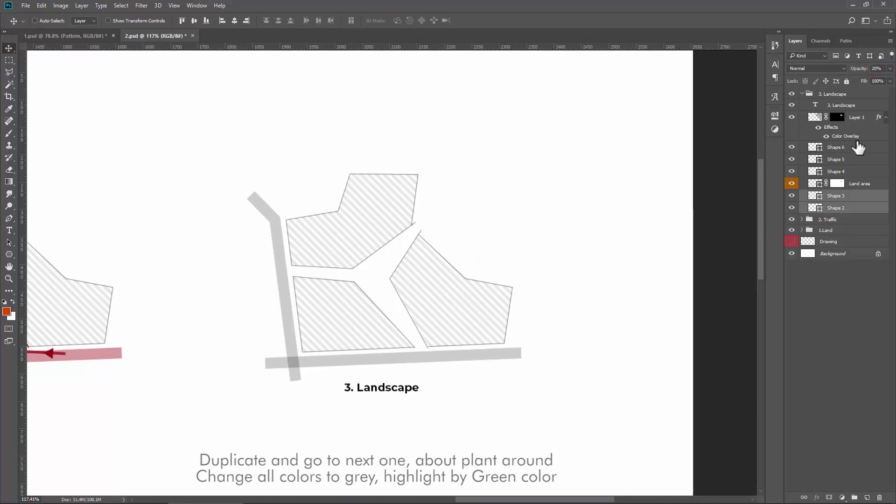
left_click(869, 117)
double_click(876, 68)
type("5")
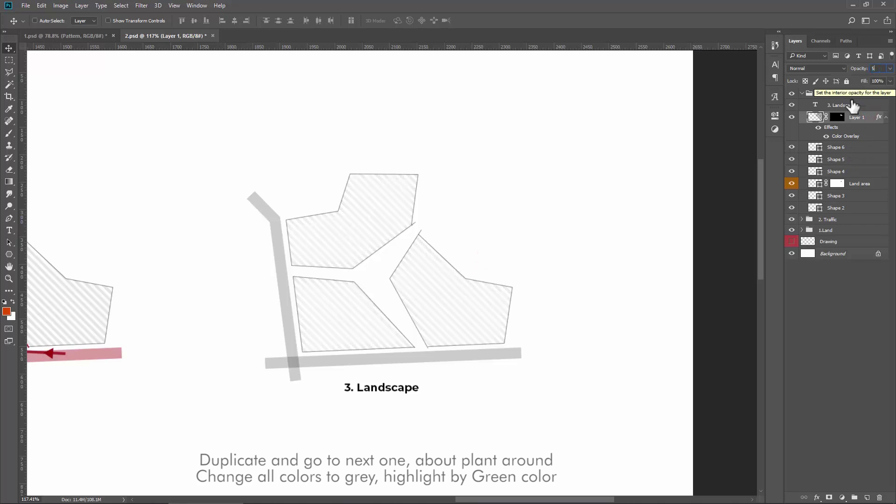
left_click(859, 106)
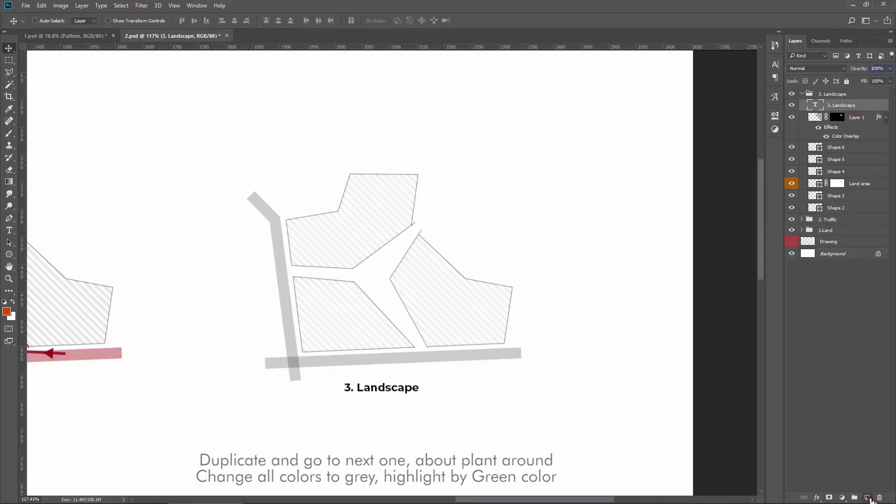
Add a new Tree layer and load a 20 px Hard Round brush.
left_click(869, 498)
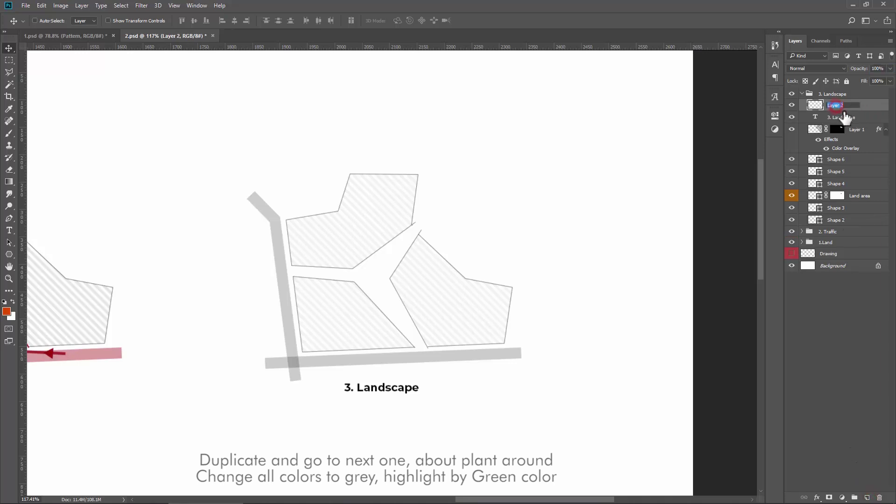
type("Tree")
key("Return")
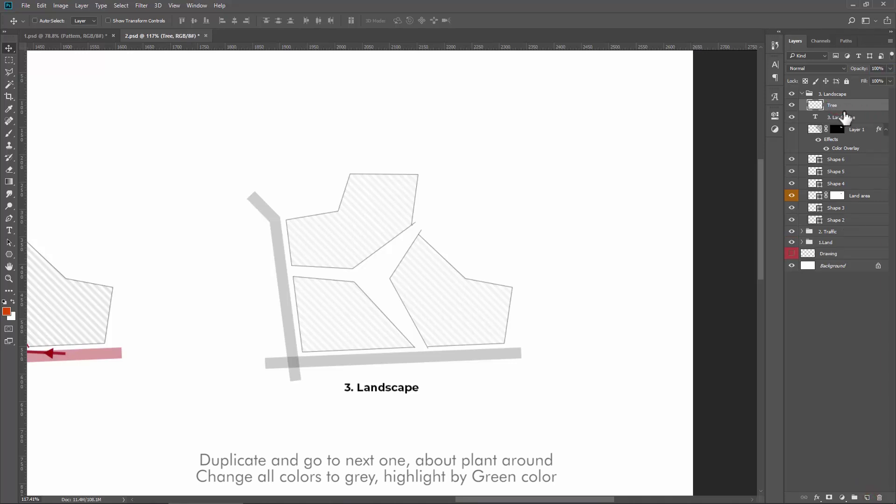
left_click(9, 133)
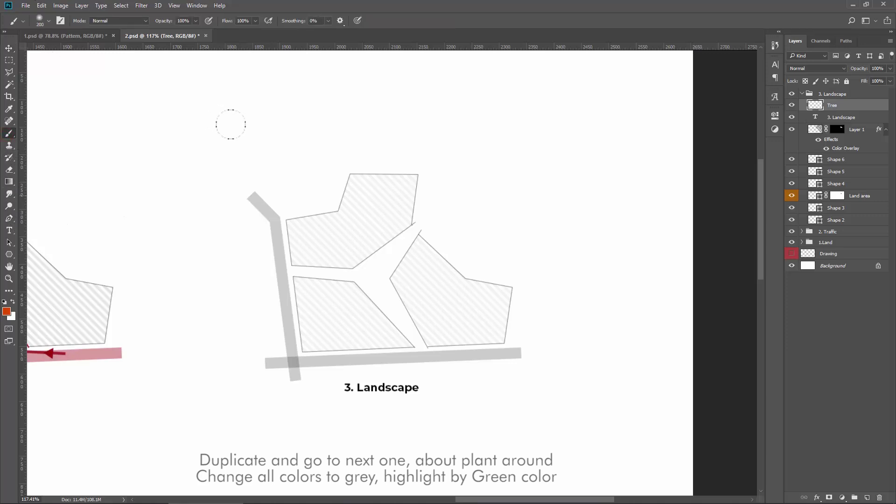
right_click(303, 196)
left_click(456, 293)
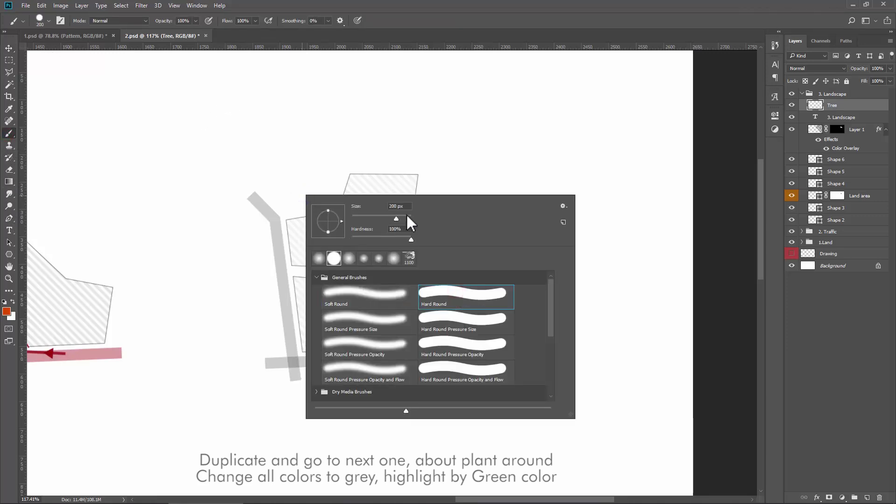
left_click(406, 207)
type("20")
key("Return")
left_click_drag(376, 219, 373, 236)
key("ctrl+z")
Set the foreground colour to green 6aa100.
left_click(8, 312)
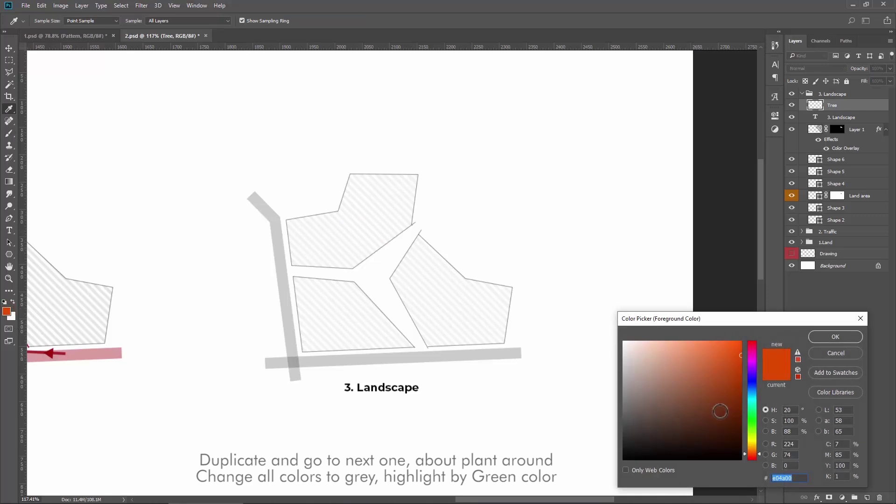
left_click_drag(752, 427, 754, 433)
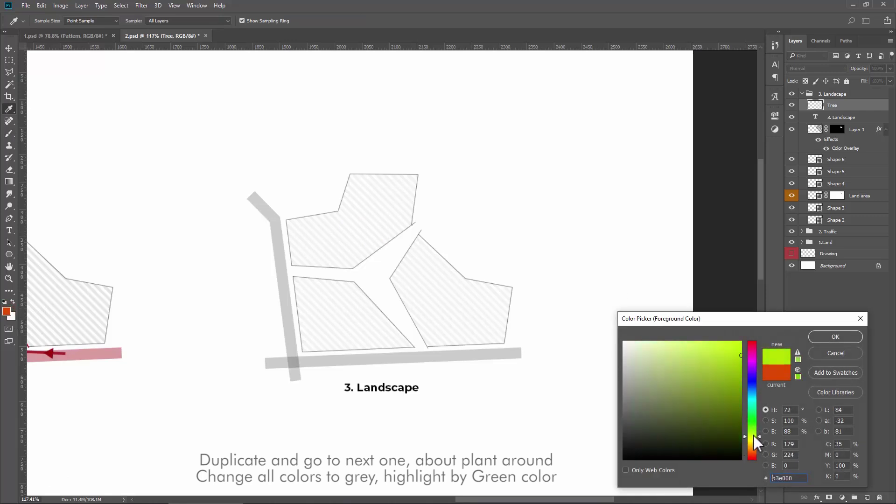
left_click_drag(731, 398, 752, 384)
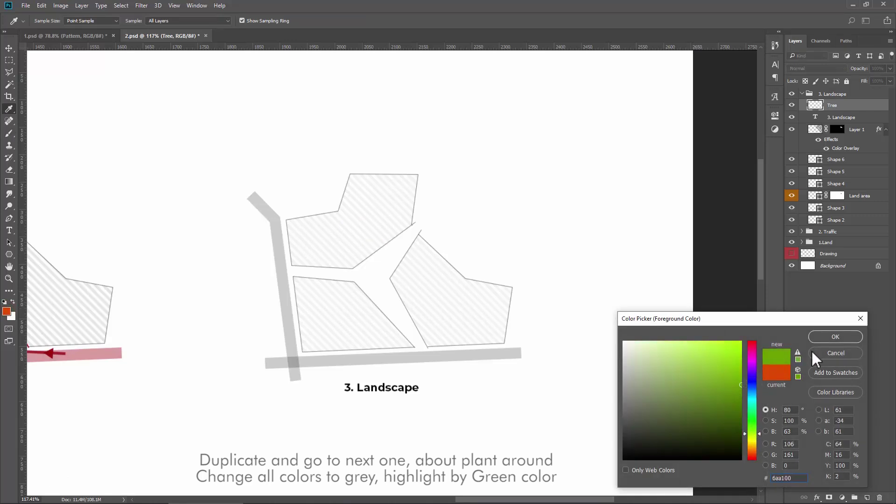
left_click(821, 337)
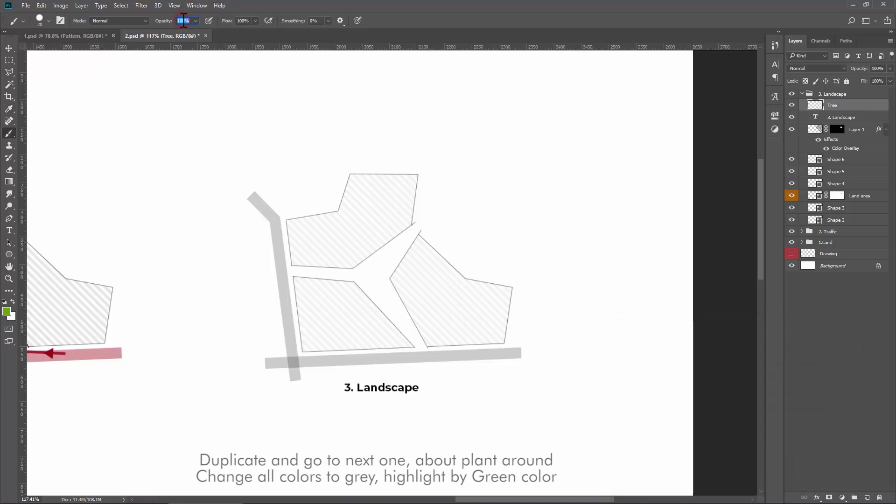
At 50% brush opacity, paint a large green tree with a darker centre by the road fork.
key("Return")
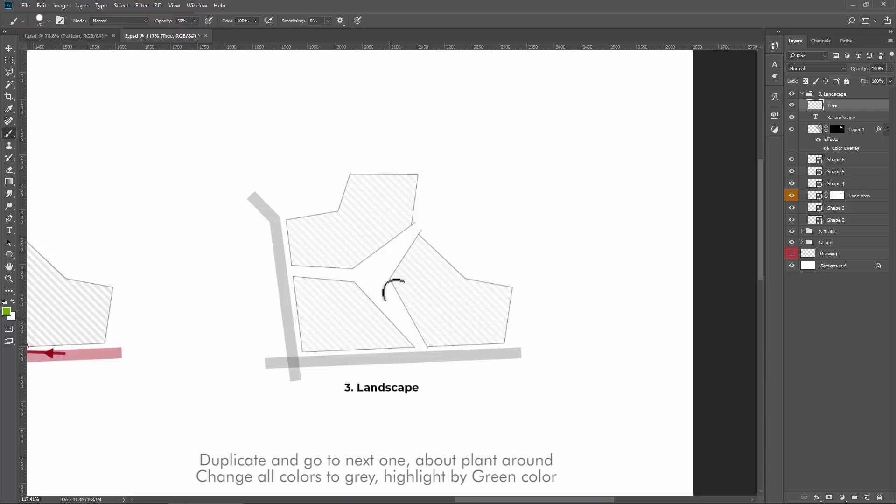
key("bracketright")
key("bracketright")
key("bracketright")
scroll(371, 279, "up", 1, "alt")
left_click(376, 275)
key("bracketleft")
key("bracketleft")
key("bracketleft")
left_click(373, 271)
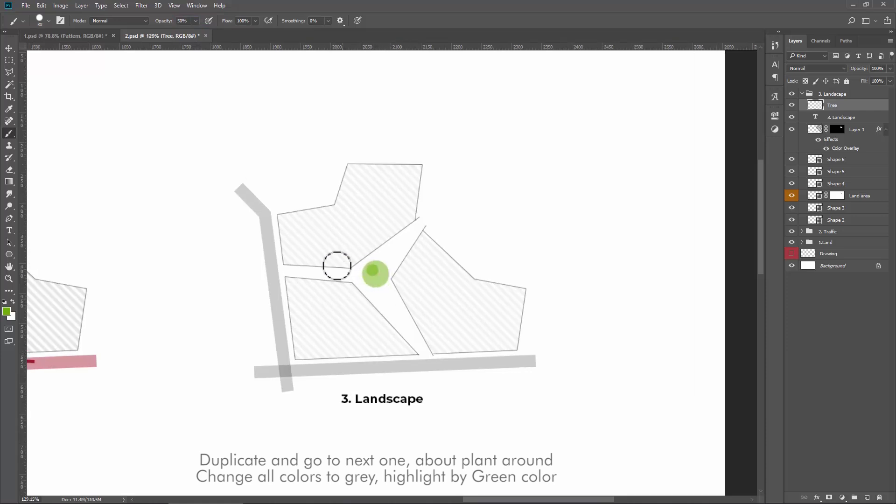
key("bracketleft")
Paint smaller green tree dots along the gaps and a large one at the fork's top.
left_click(308, 279)
key("bracketright")
key("bracketright")
key("bracketright")
left_click(302, 265)
left_click(396, 267)
left_click(394, 236)
left_click(375, 306)
key("bracketleft")
left_click(401, 298)
left_click(412, 318)
left_click(387, 320)
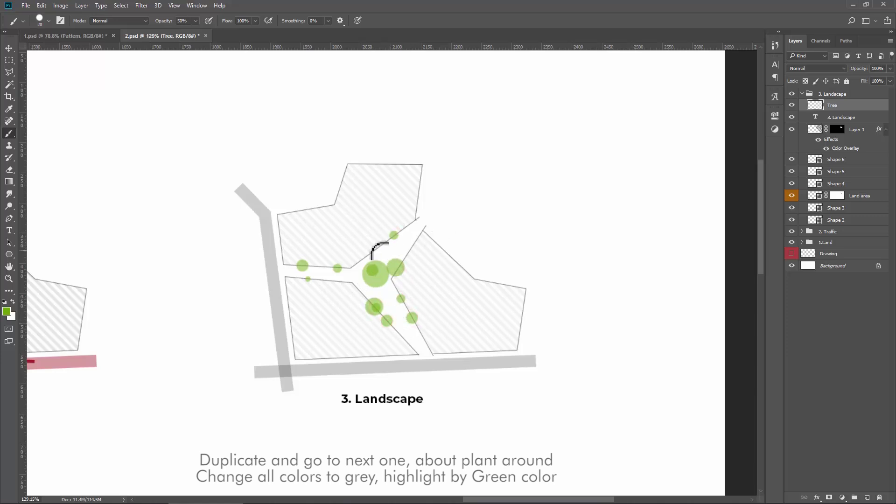
key("bracketright")
key("bracketright")
key("bracketright")
left_click(379, 245)
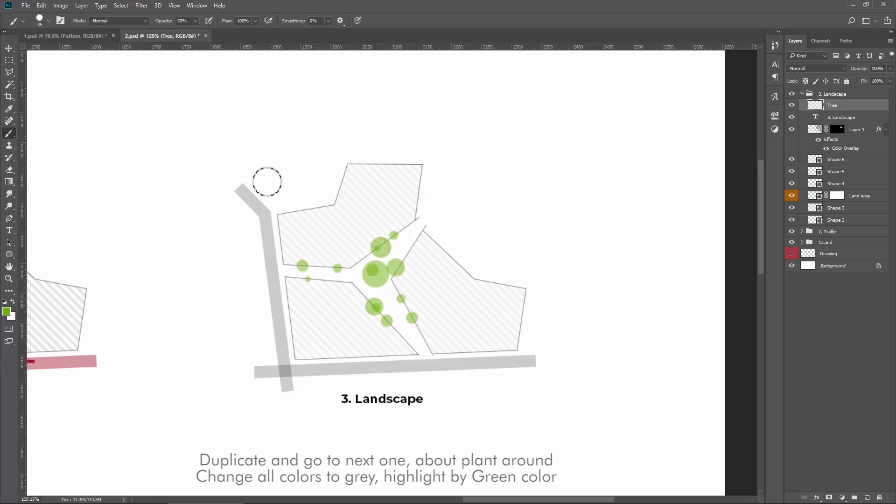
At 20% brush opacity, paint soft green halos around the trees, including a large one upper right.
left_click(189, 21)
left_click(185, 21)
key("Return")
key("bracketright")
key("bracketright")
key("bracketright")
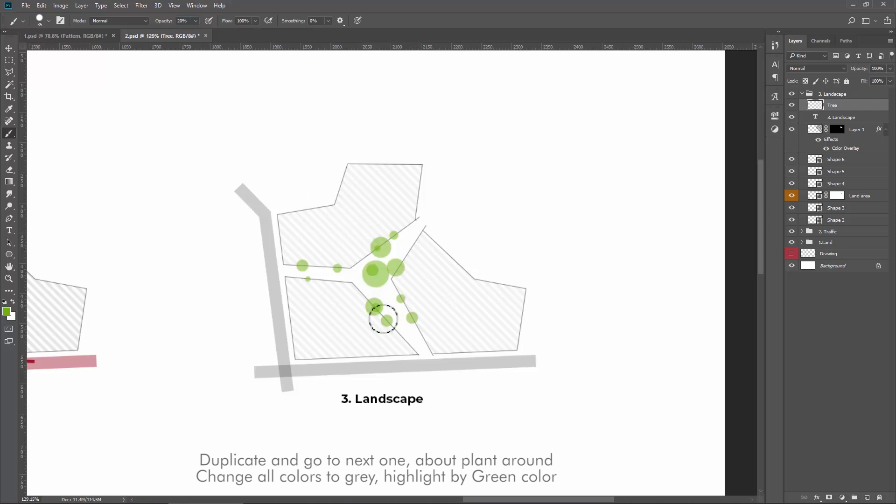
left_click(332, 268)
left_click(279, 246)
left_click(368, 299)
left_click(434, 207)
key("bracketright")
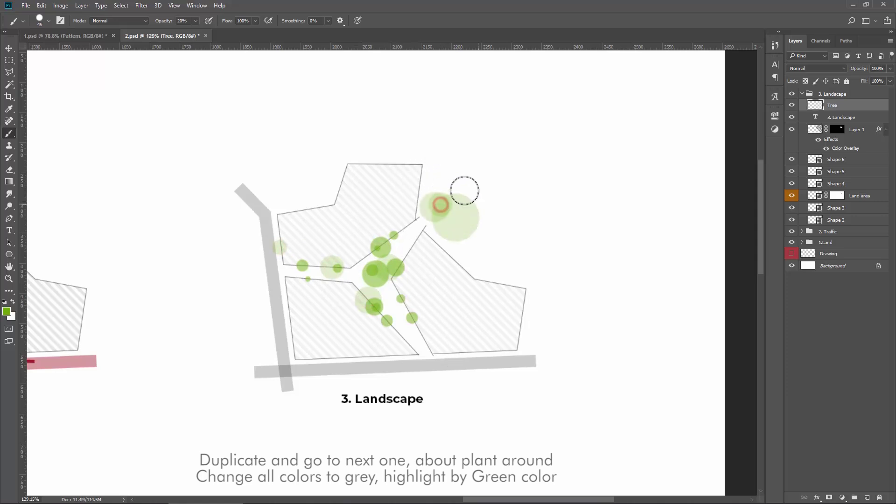
key("bracketright")
key("bracketright")
key("bracketright")
left_click(467, 189)
key("bracketleft")
key("bracketleft")
key("bracketleft")
left_click(410, 250)
Duplicate the panel title onto the large halo and retype it as 'Park'.
scroll(391, 332, "up", 1)
scroll(392, 324, "down", 2)
key("t")
mouse_move(568, 326)
left_mouse_down()
mouse_move(626, 214)
mouse_move(603, 164)
left_mouse_up()
left_click(626, 201)
key("ctrl+a")
type("Park")
left_click(9, 48)
Collapse and select the 3. Landscape layer group.
scroll(487, 237, "down", 3)
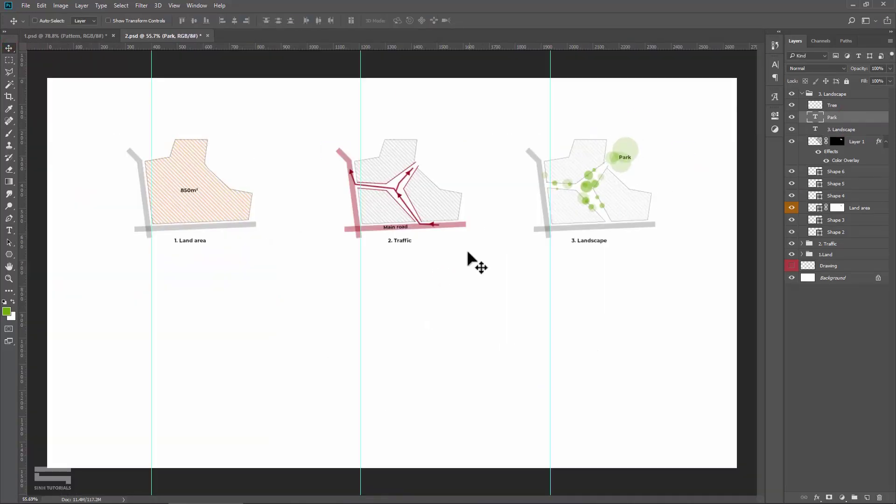
left_click(802, 94)
left_click(832, 95)
right_click(833, 100)
Duplicate the Landscape group as '4. Sun and wind', move it below the first panel, and delete its trees.
left_click(802, 136)
type("4. Sun and wind")
key("Return")
left_click_drag(507, 184, 141, 354)
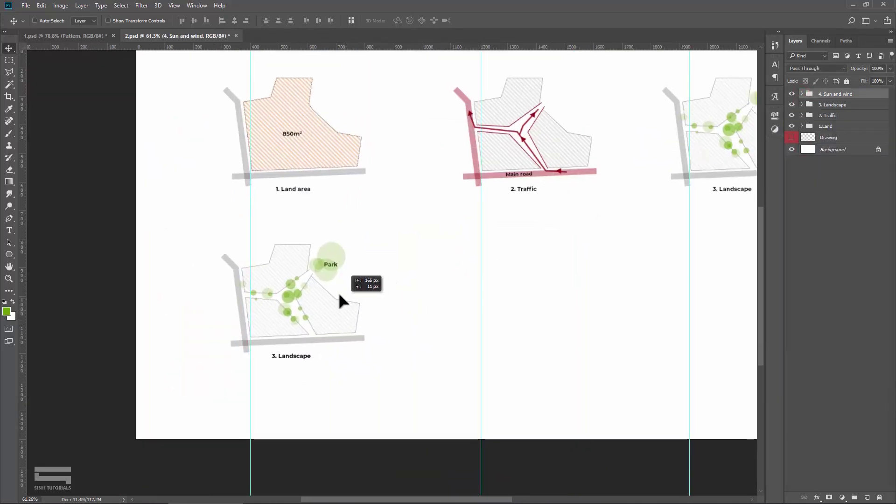
scroll(336, 300, "up", 5)
left_click(802, 93)
key("Delete")
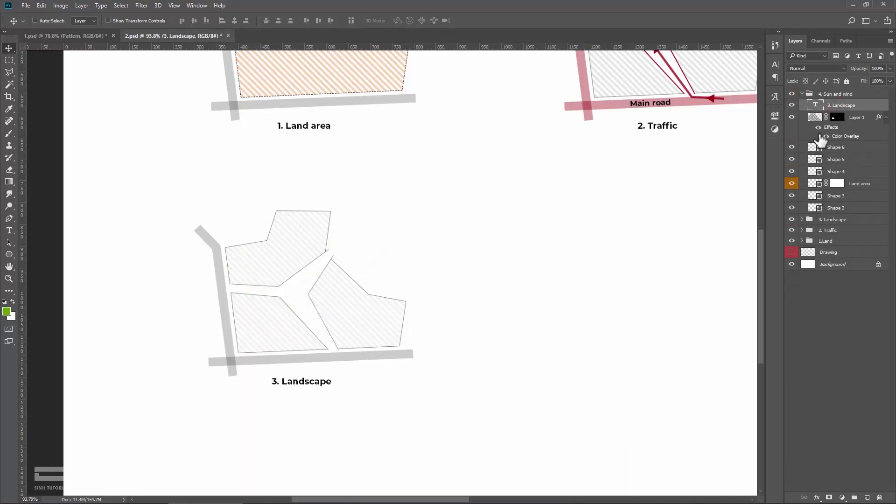
Retitle the new panel's caption '4. Sun and wind'.
scroll(296, 390, "up", 1)
key("t")
left_click(276, 383)
key("ctrl+a")
type("4. Sun and wind")
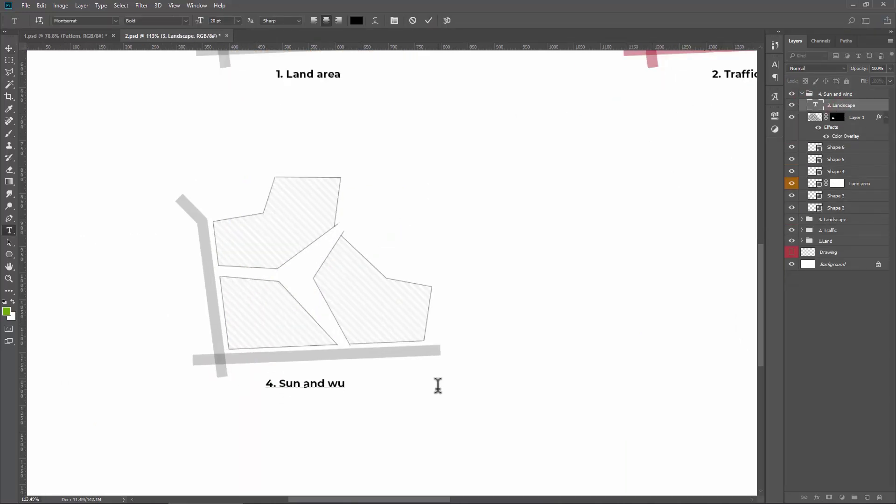
key("ctrl+Return")
key("v")
scroll(456, 251, "down", 1)
scroll(298, 188, "up", 3)
Make the Land area outline stroke dashed.
left_click(791, 184)
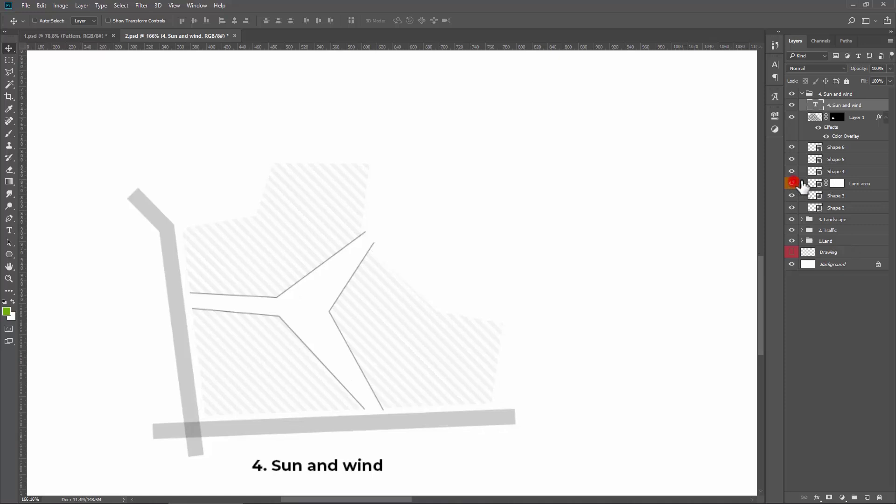
left_click(868, 182)
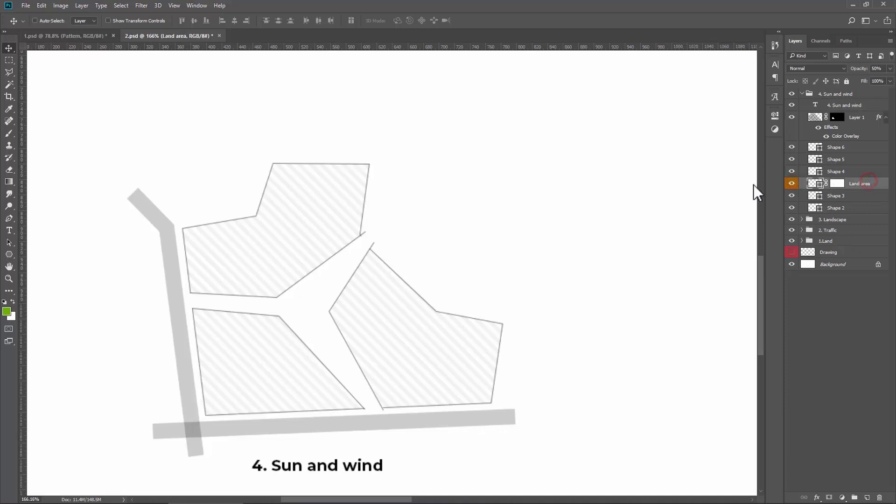
left_click(8, 219)
left_click(165, 21)
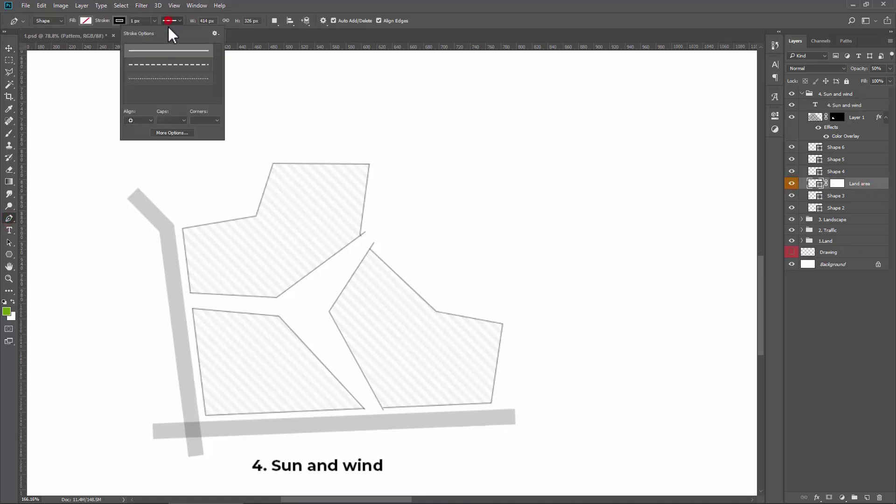
left_click(165, 65)
left_click(857, 171)
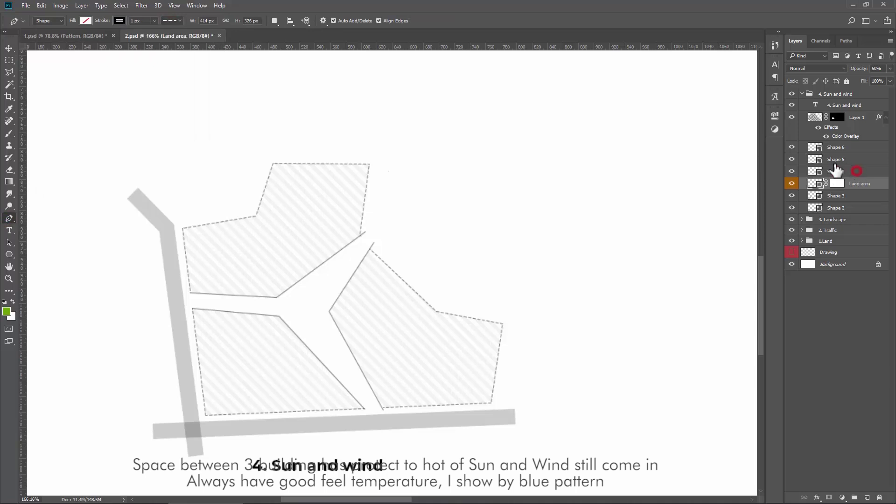
Make the Shape 4, 5 and 6 plot outlines dashed.
left_click(851, 172)
left_click(854, 147, "shift")
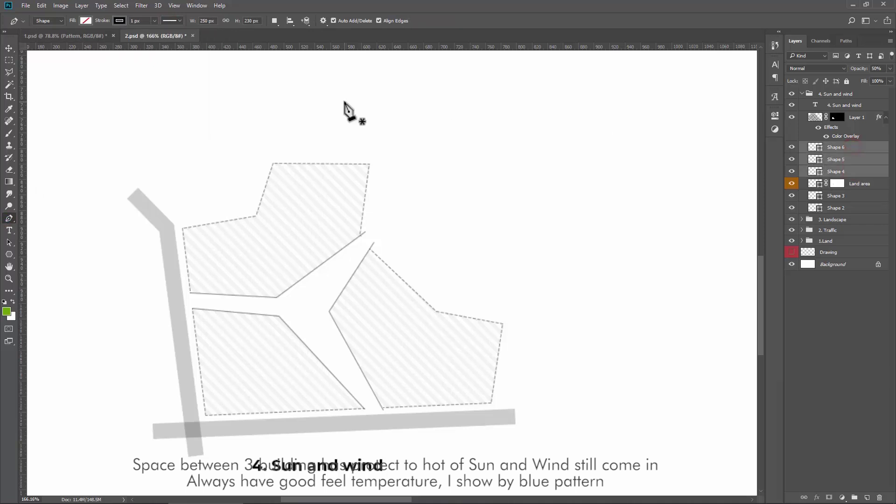
left_click(174, 20)
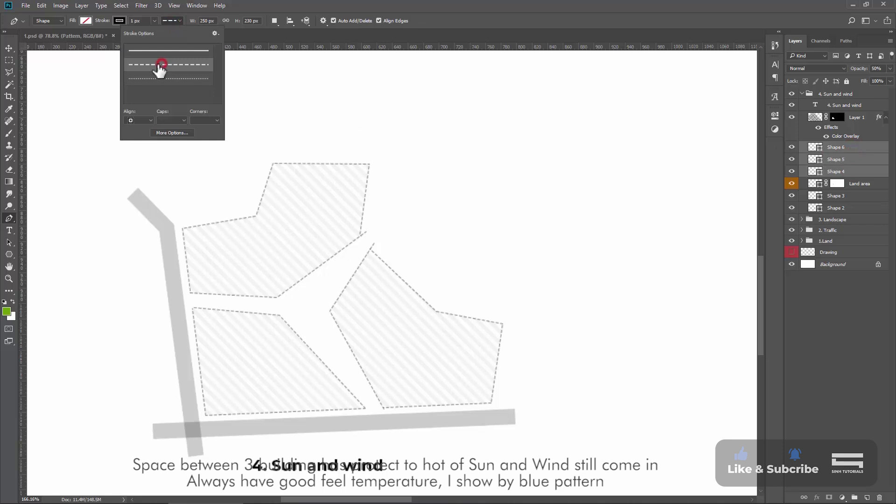
left_click(160, 65)
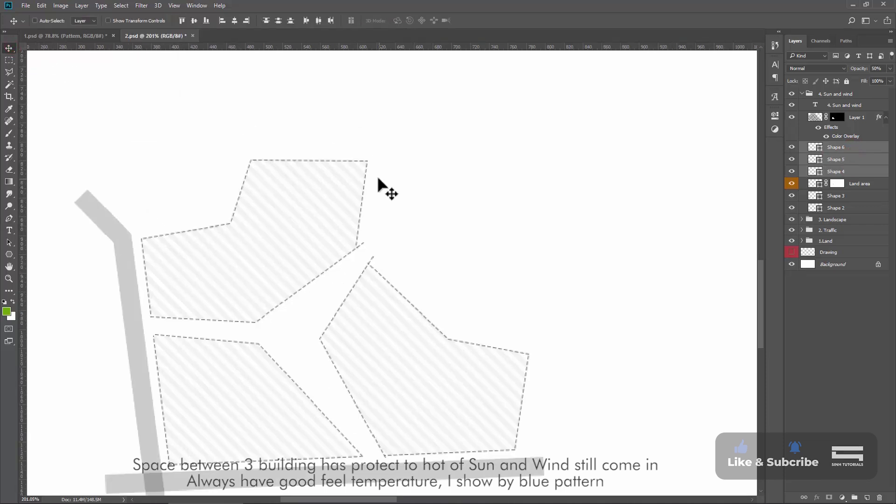
Duplicate the pattern layer Layer 1.
left_click_drag(480, 184, 515, 169)
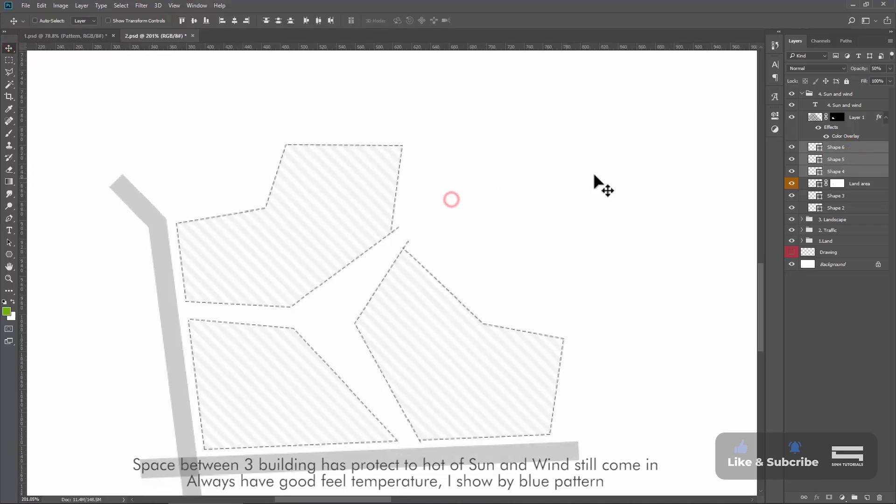
left_click(856, 119)
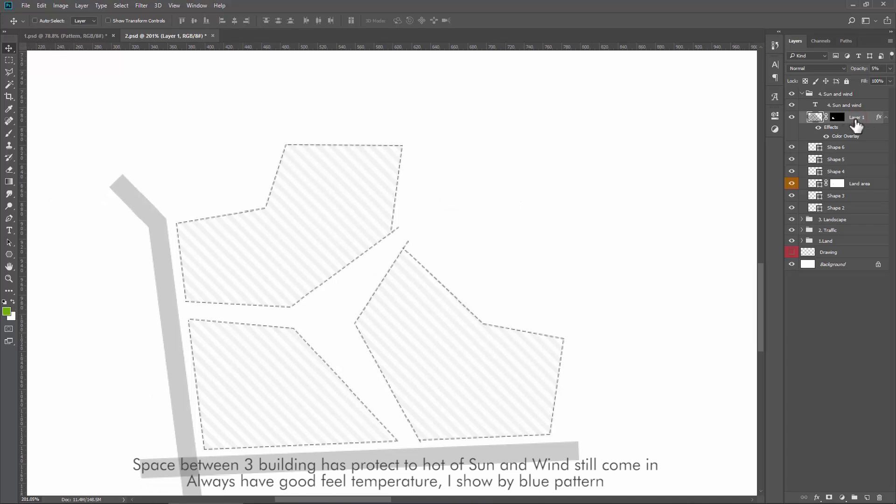
right_click(856, 118)
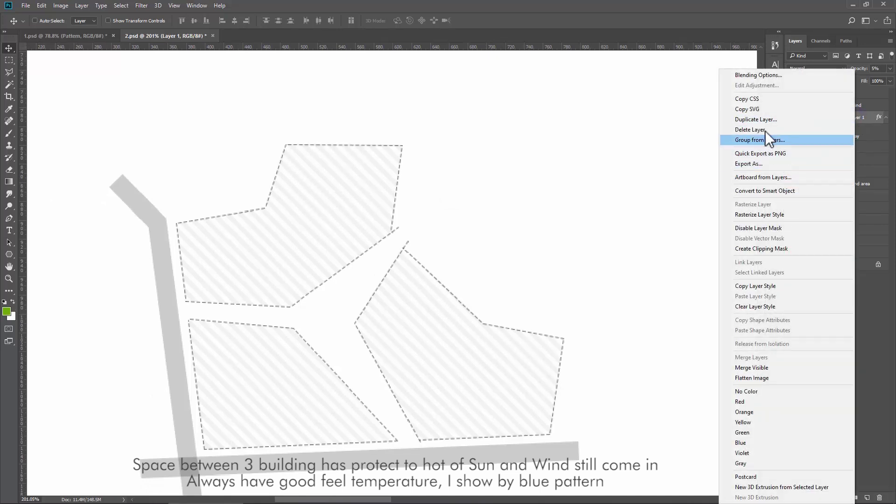
left_click(760, 119)
left_click(521, 151)
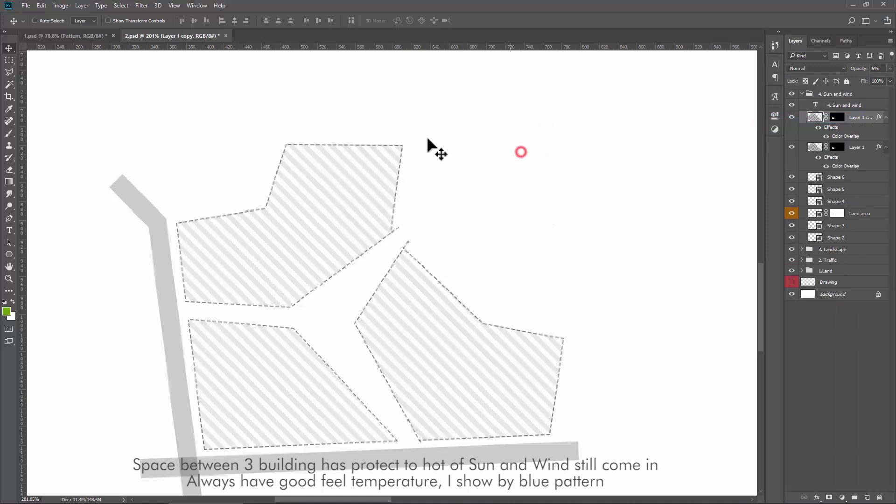
Fill the Layer 1 copy's mask with black to hide its pattern.
left_click(9, 72)
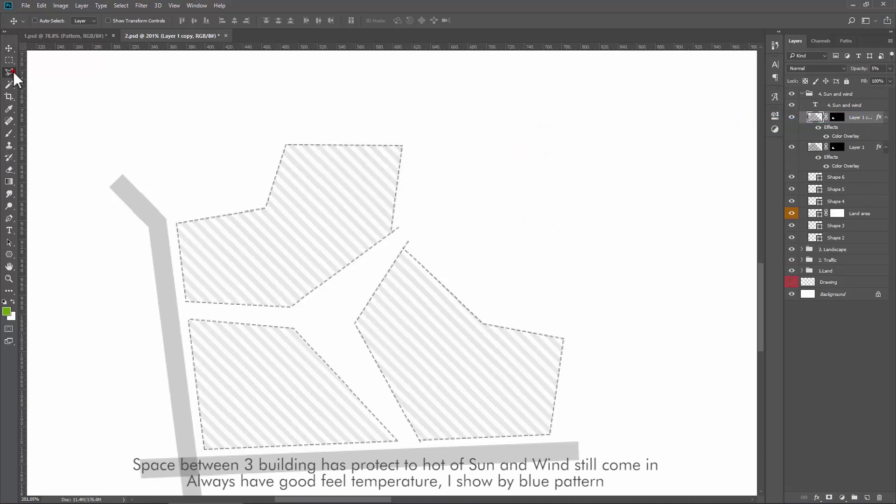
left_click(837, 121)
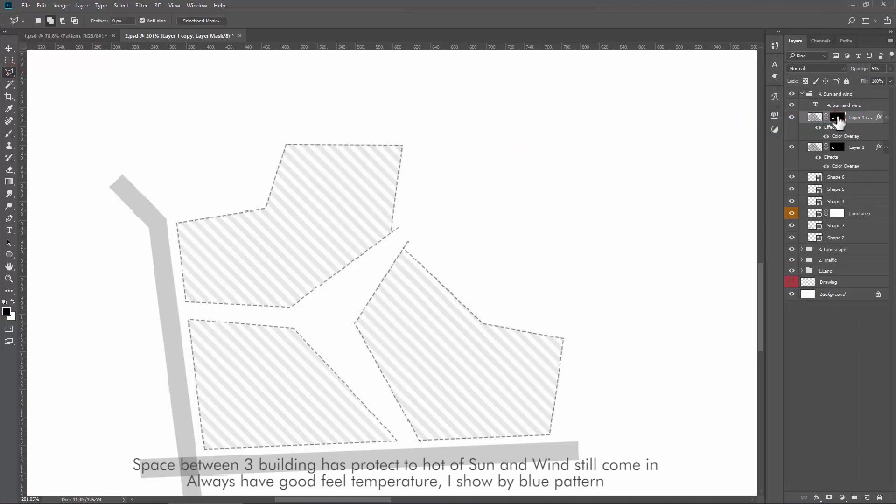
left_click(41, 5)
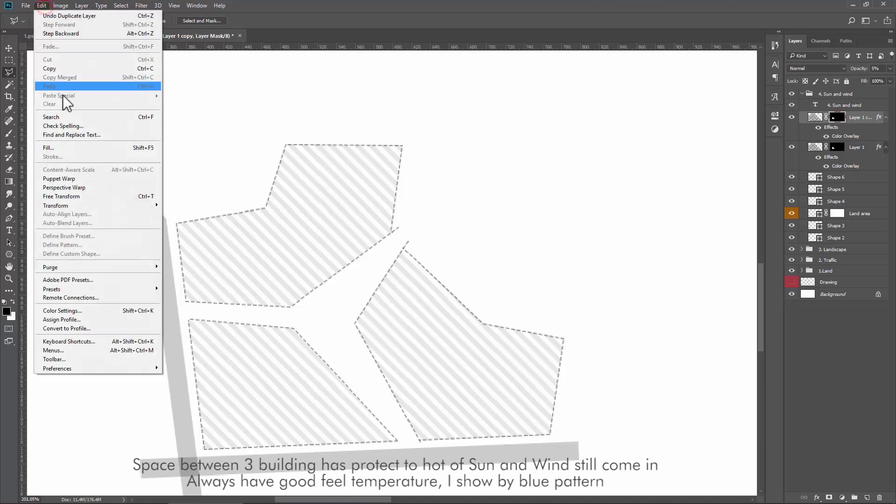
left_click(65, 149)
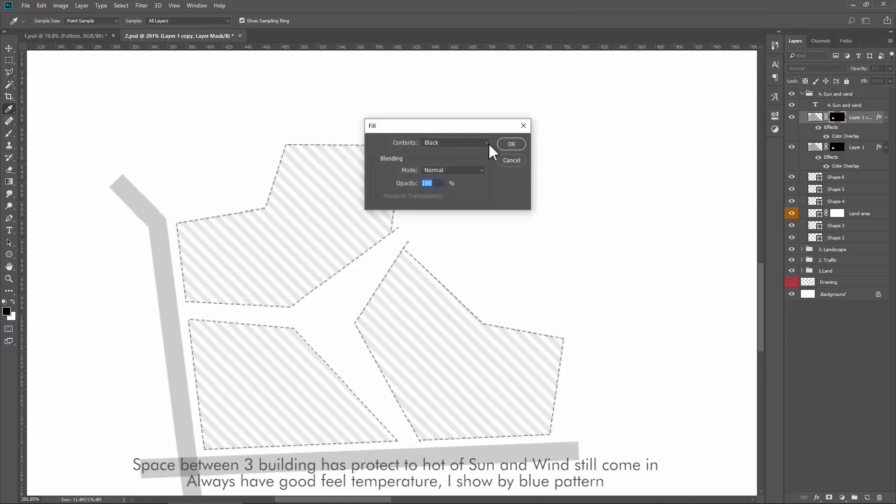
left_click(478, 143)
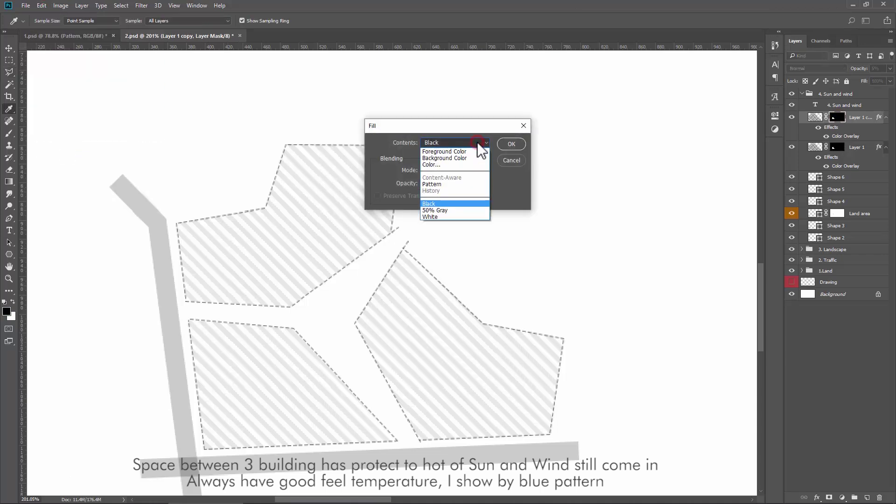
left_click(433, 203)
left_click(511, 144)
Outline the Y-shaped gap between the three plots with a polygonal selection.
key("l")
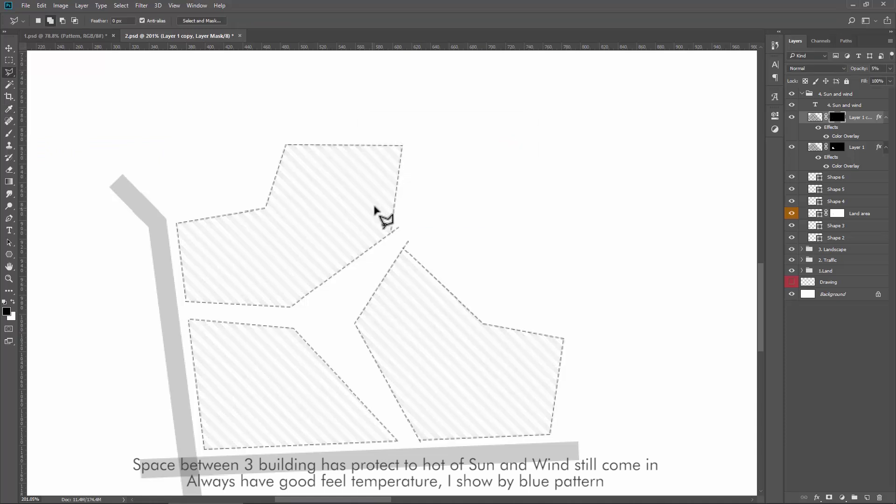
scroll(374, 257, "down", 1)
scroll(363, 247, "up", 1)
scroll(372, 263, "up", 1)
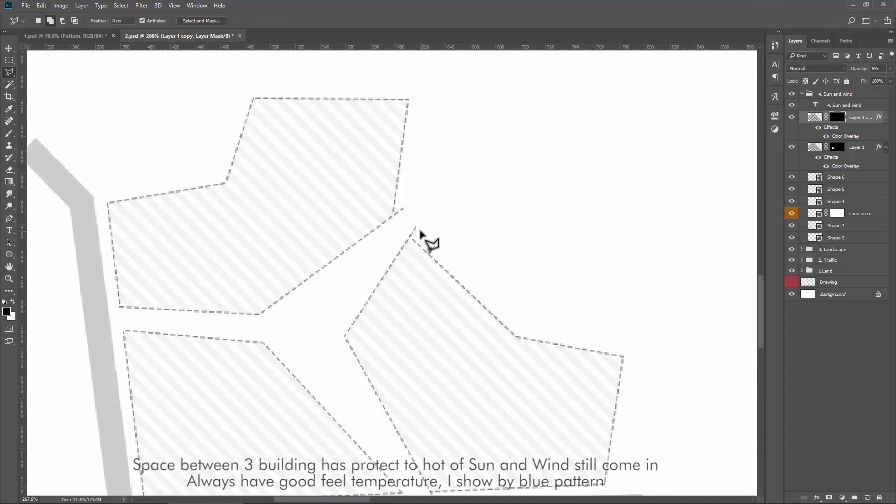
left_click(410, 236)
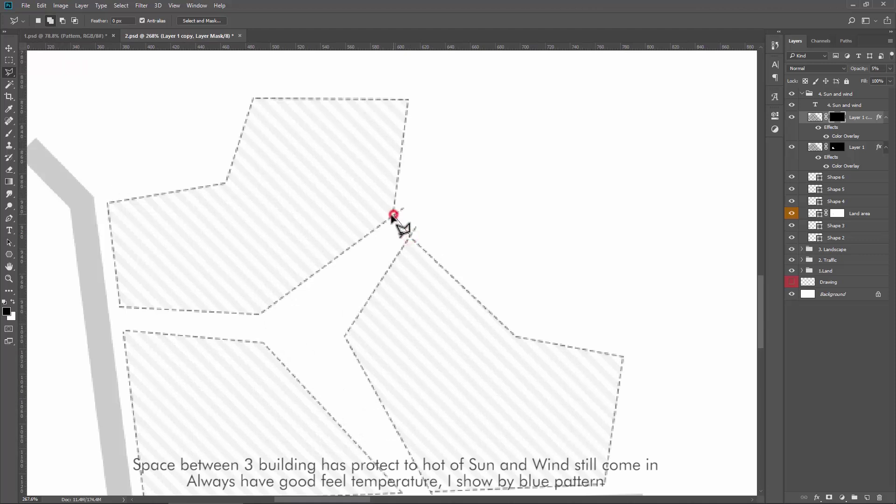
left_click(260, 314)
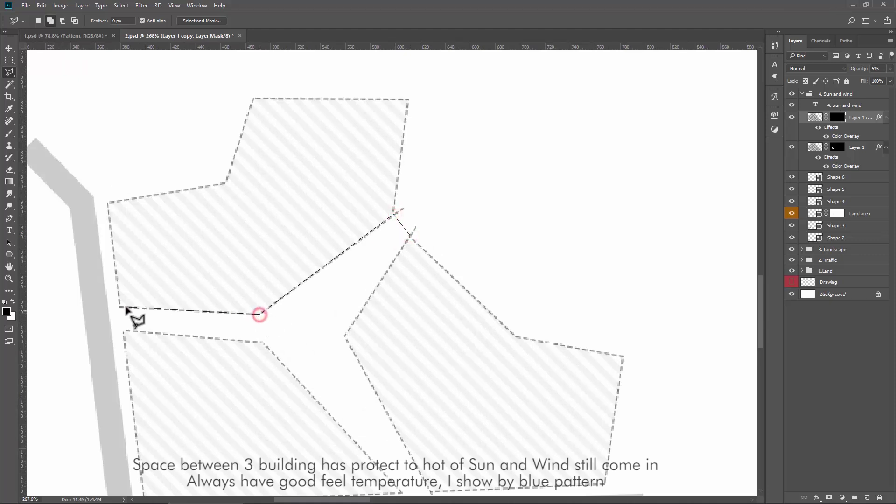
left_click(120, 306)
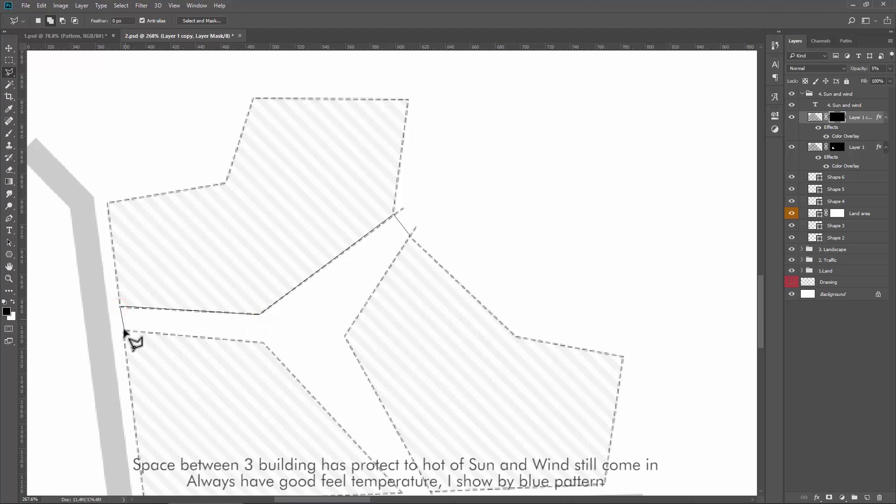
left_click(122, 331)
left_click(263, 342)
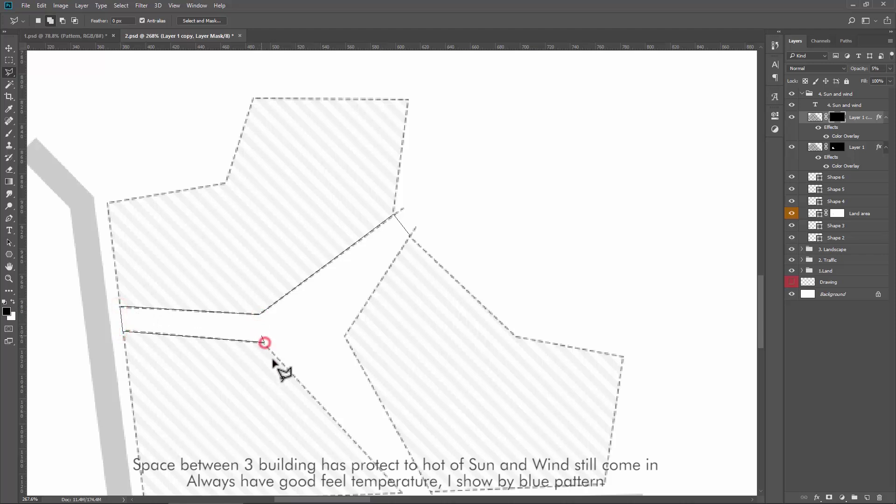
scroll(396, 413, "down", 1)
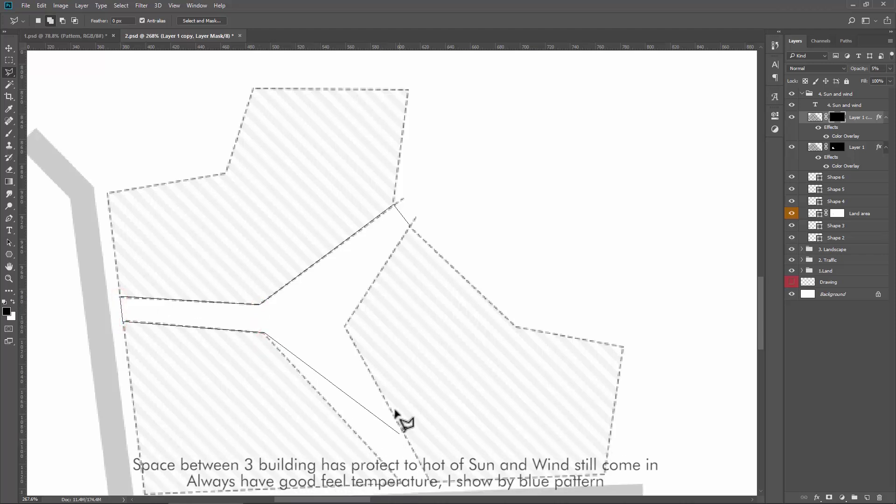
left_click(431, 481)
left_click(344, 326)
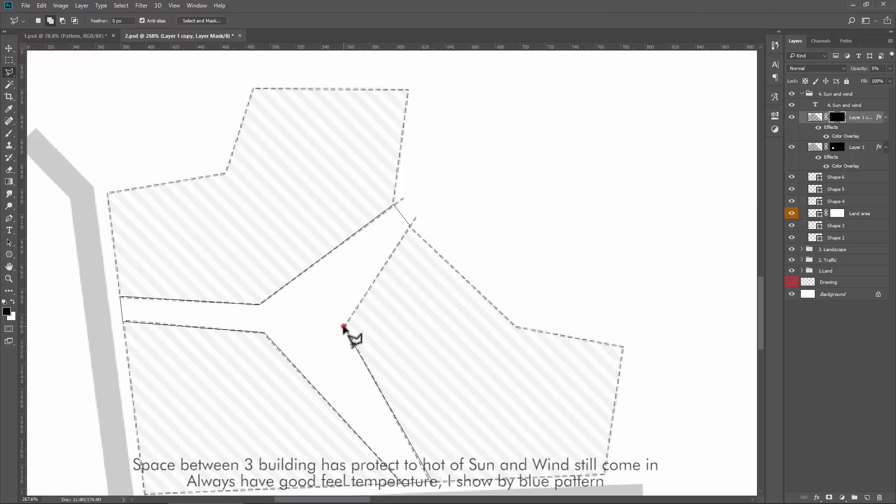
left_click(410, 227)
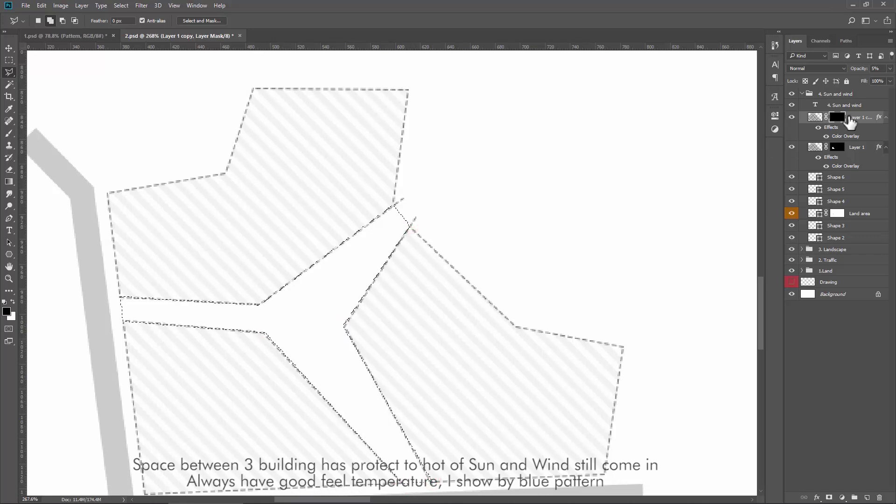
Fill the selected gap on the copy's mask with white to reveal the pattern.
left_click(42, 6)
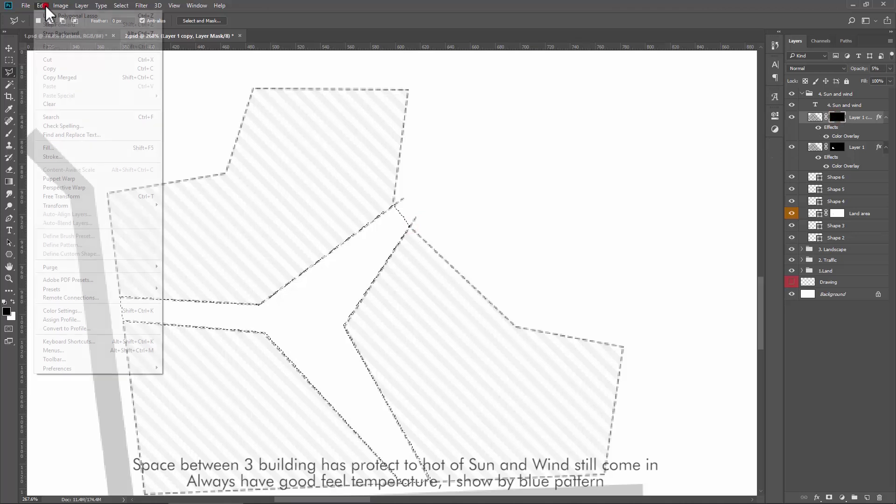
left_click(60, 148)
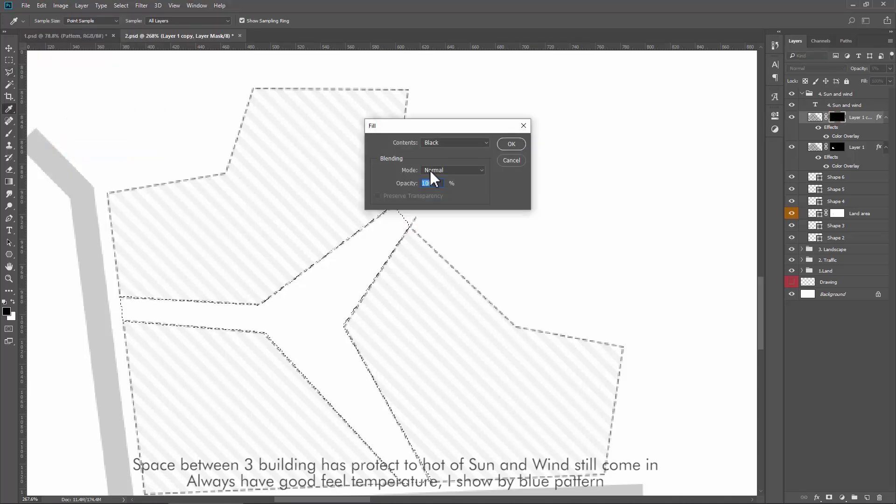
left_click(444, 144)
left_click(435, 217)
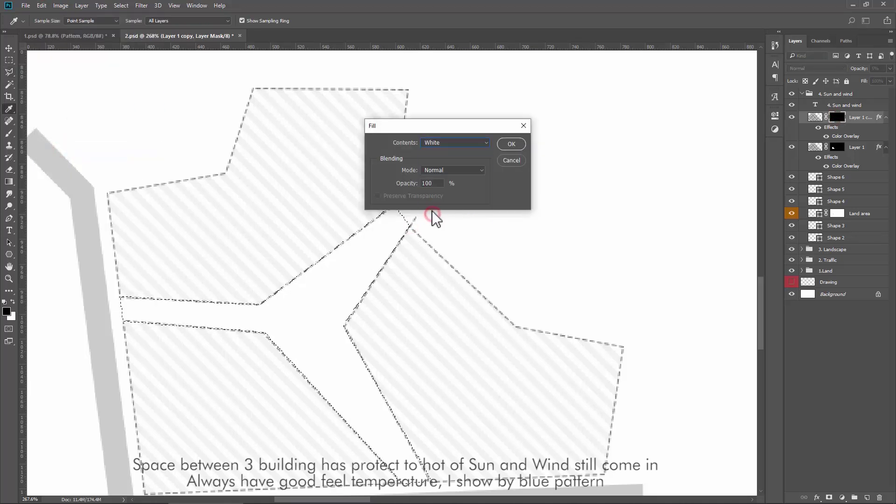
left_click(511, 144)
key("v")
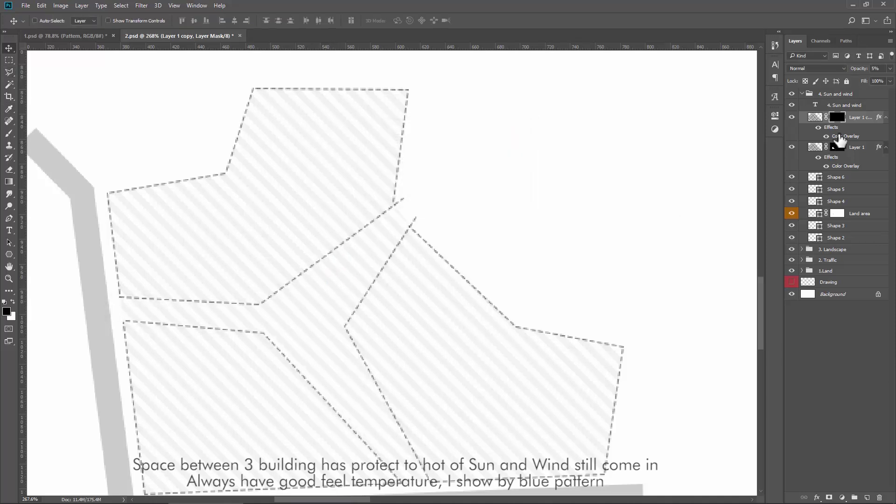
Give the gap pattern layer a blue (1f7ae1) Color Overlay.
right_click(853, 139)
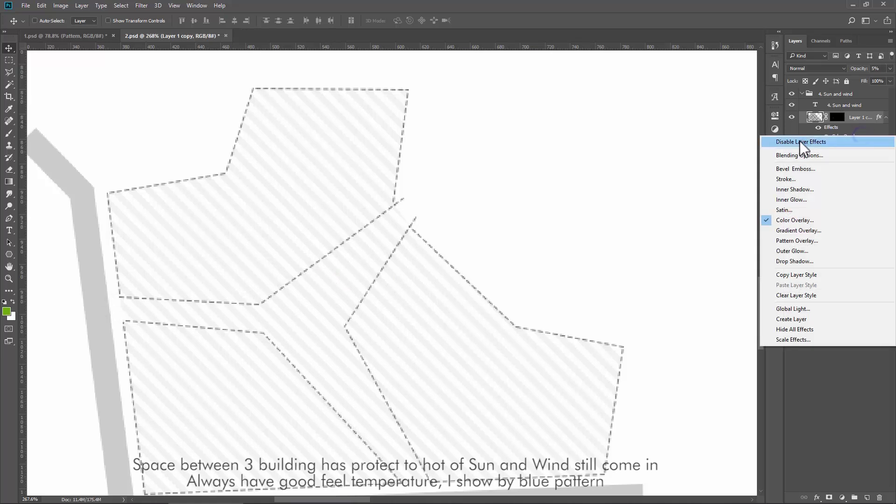
left_click(859, 119)
right_click(860, 116)
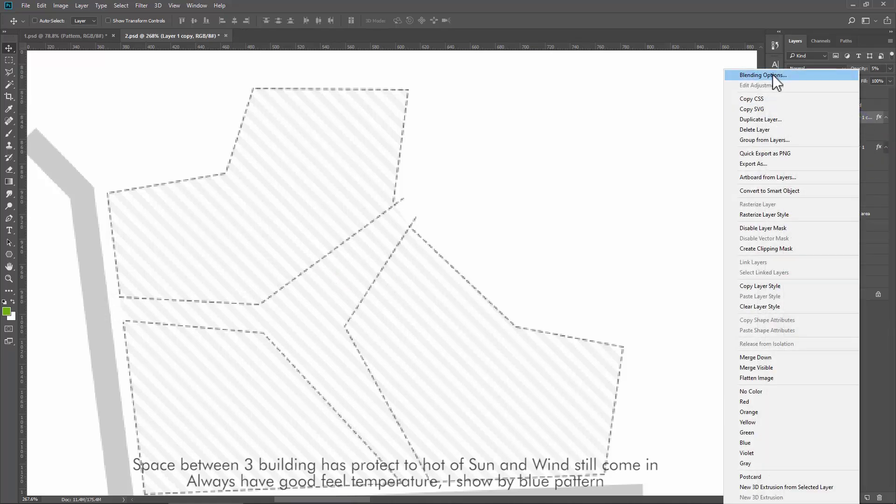
left_click(775, 74)
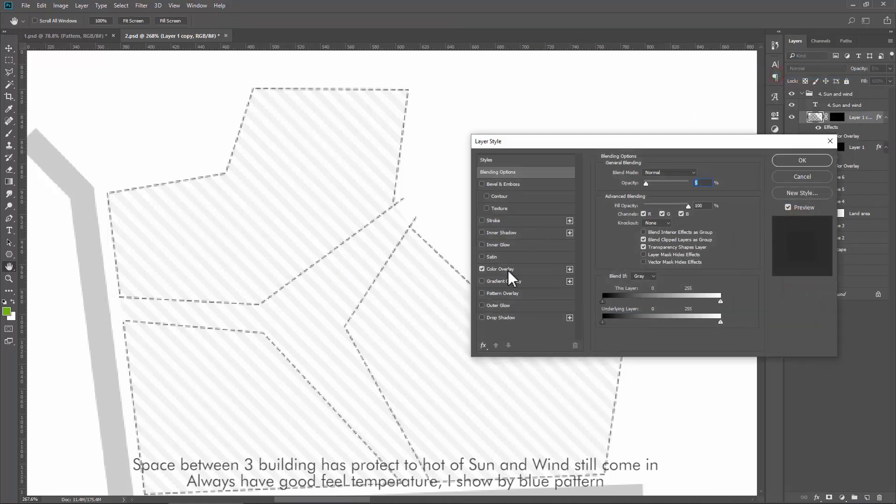
left_click(507, 269)
left_click(700, 173)
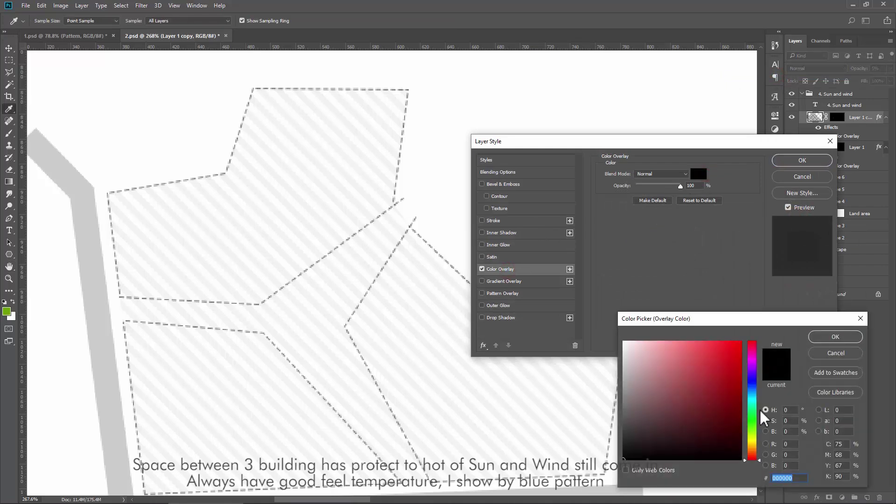
left_click(752, 390)
left_click(736, 365)
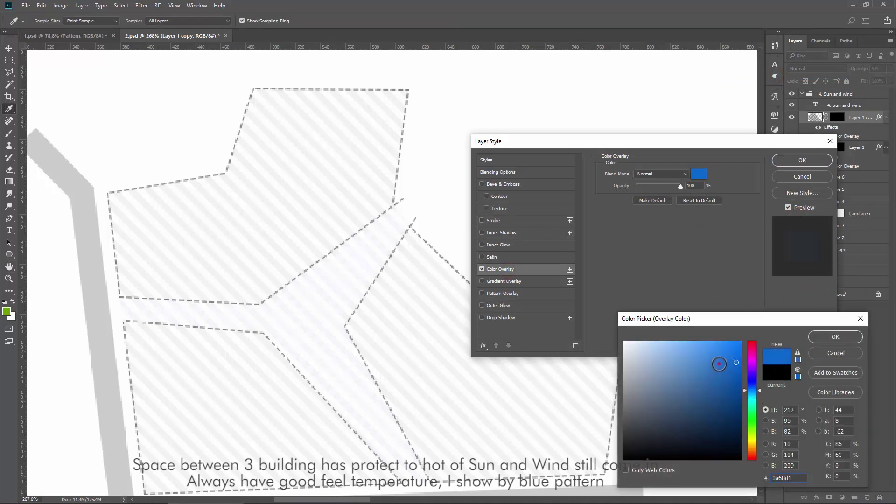
left_click(726, 354)
left_click(827, 335)
left_click(799, 161)
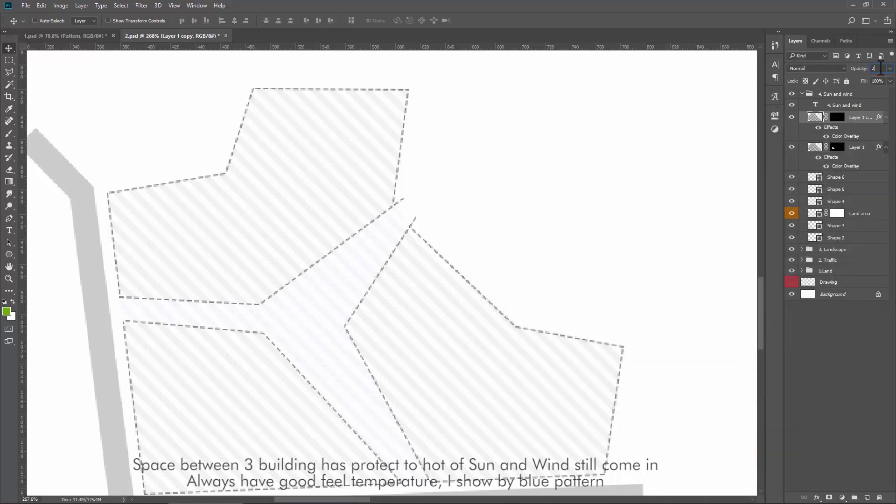
Set the gap pattern layer's opacity to 15%.
type("0")
key("BackSpace")
key("BackSpace")
type("10")
left_click(489, 218)
scroll(327, 275, "down", 3)
scroll(327, 275, "up", 2)
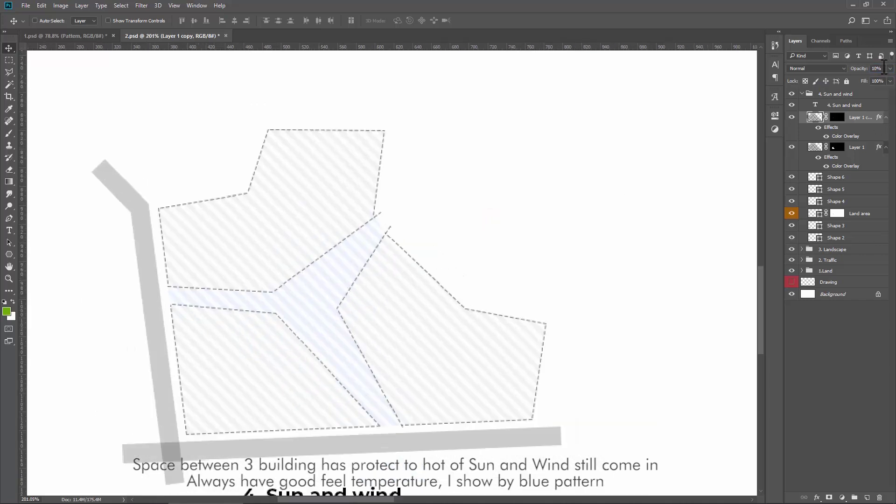
key("BackSpace")
type("5")
left_click(466, 206)
scroll(466, 209, "down", 2)
scroll(431, 201, "down", 1)
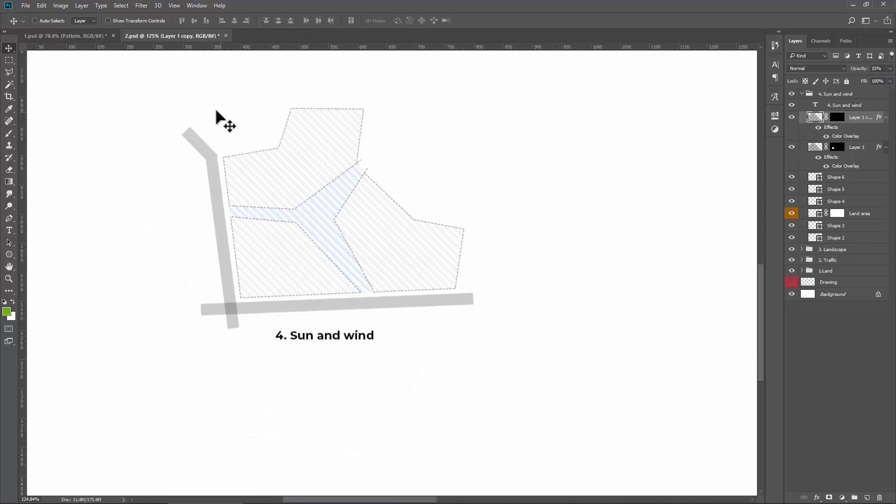
left_click(9, 60)
Select a rectangle over the bottom road and add an empty Layer 2.
left_click_drag(226, 267, 483, 316)
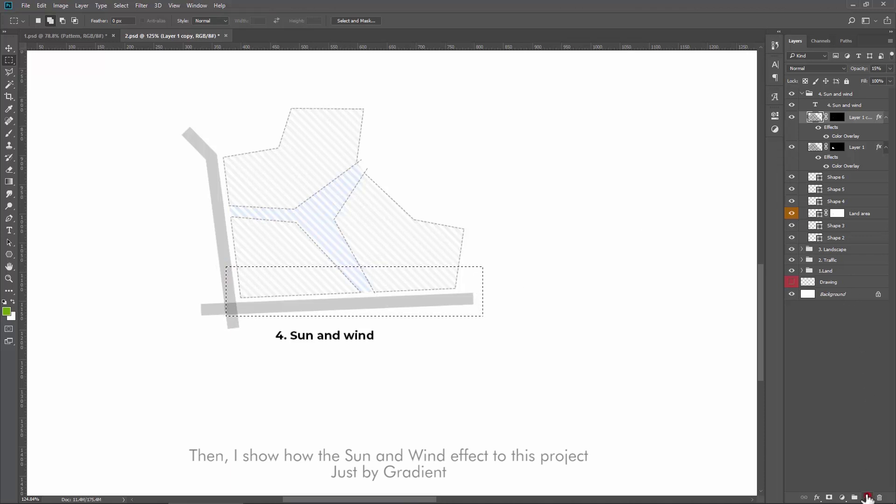
left_click(867, 498)
left_click(9, 181)
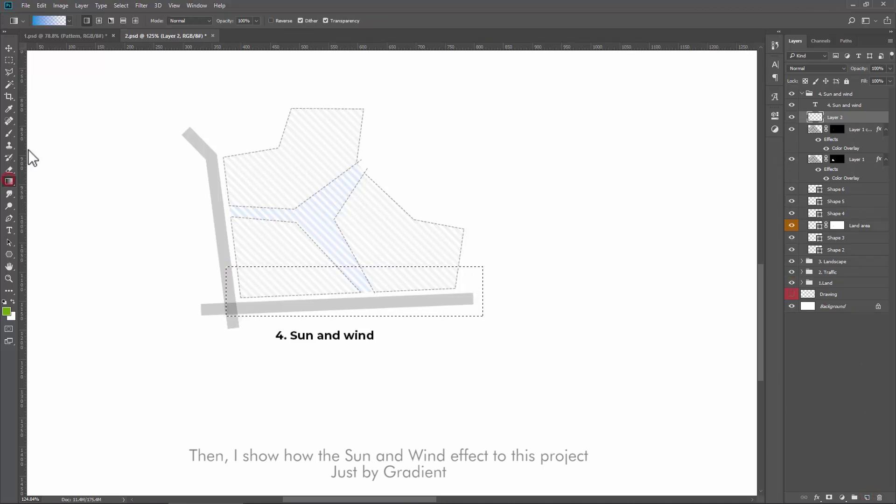
Set the gradient's left stop to orange e05400, fading to transparent.
left_click(48, 21)
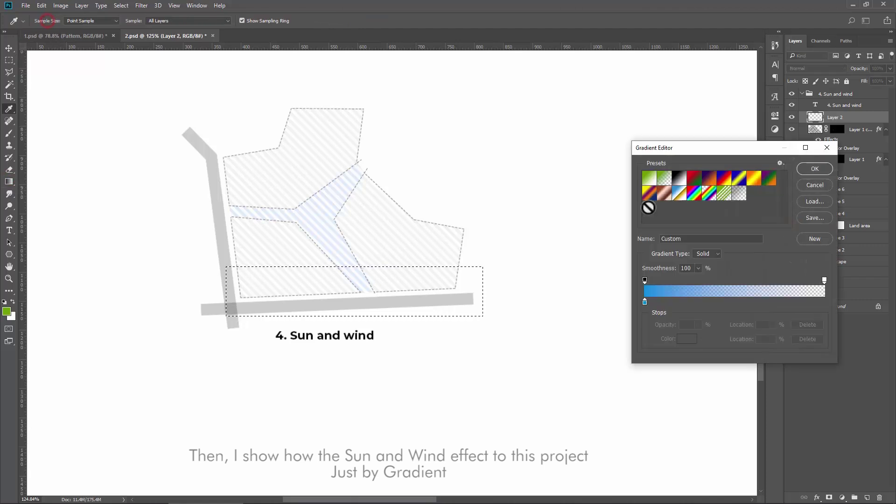
double_click(645, 302)
left_click_drag(752, 445, 752, 452)
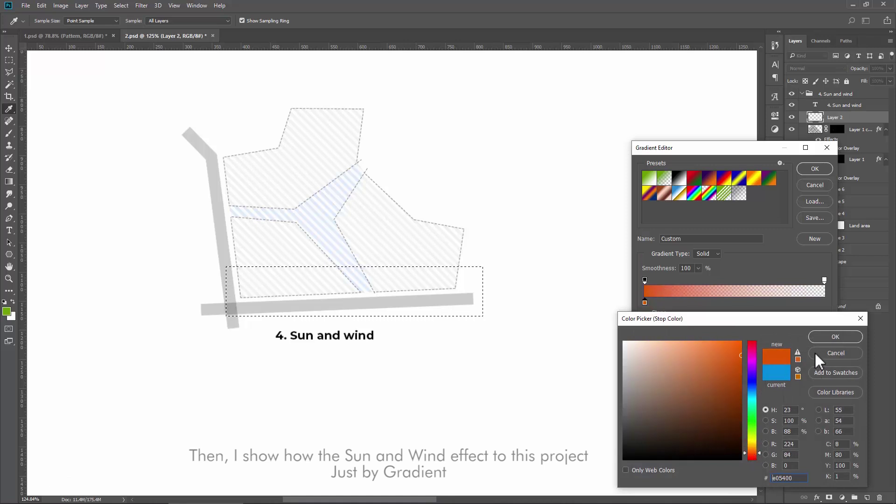
left_click(824, 337)
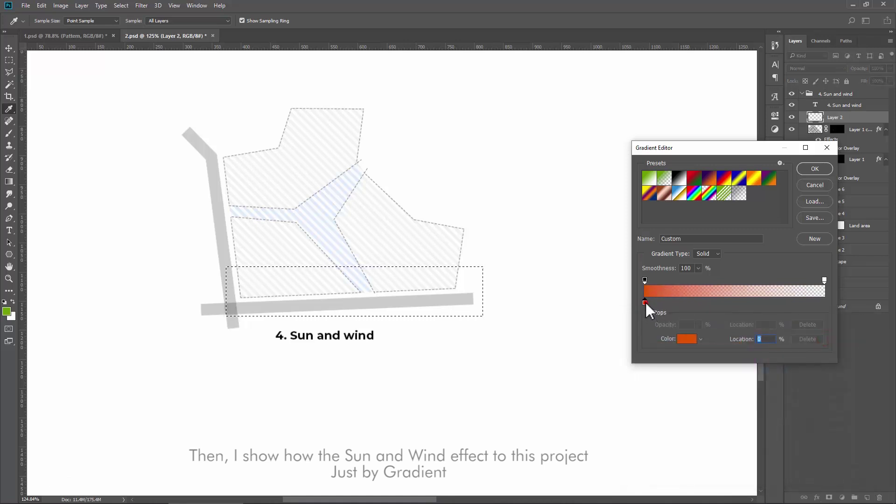
left_click(824, 279)
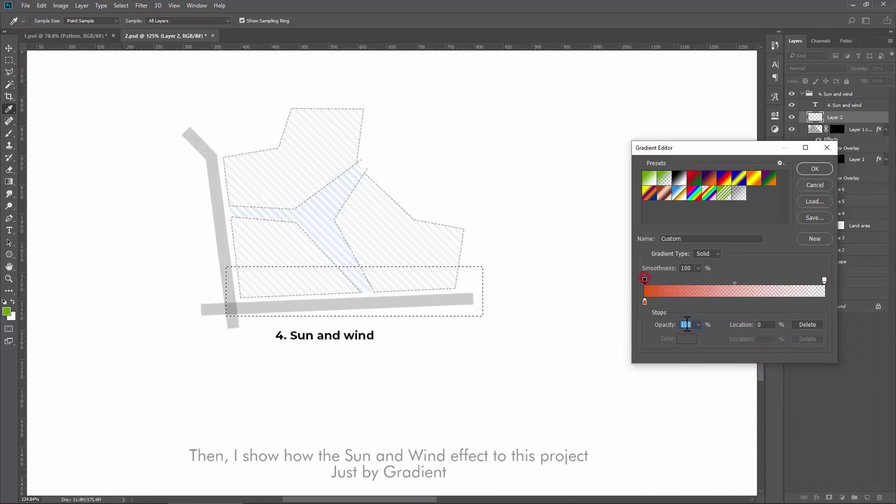
Fill the bottom strip with a tight orange-to-transparent gradient, deselect, and nudge it into place.
left_click(815, 169)
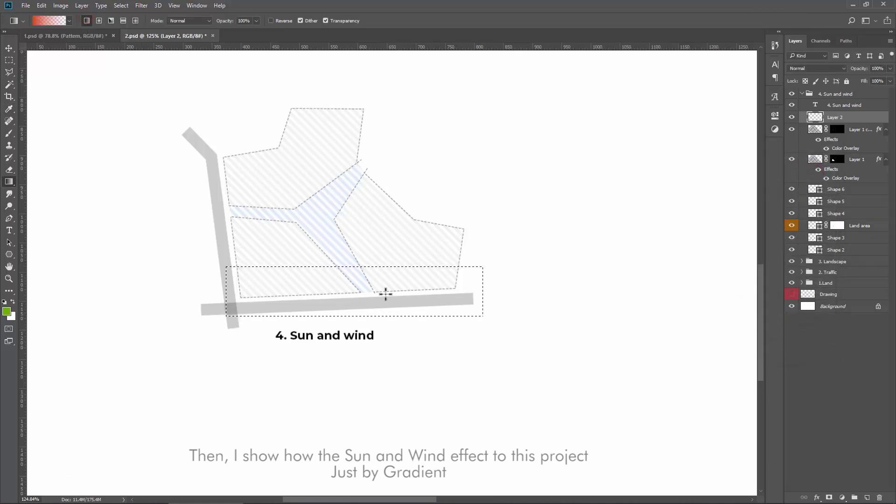
left_click_drag(355, 317, 355, 269)
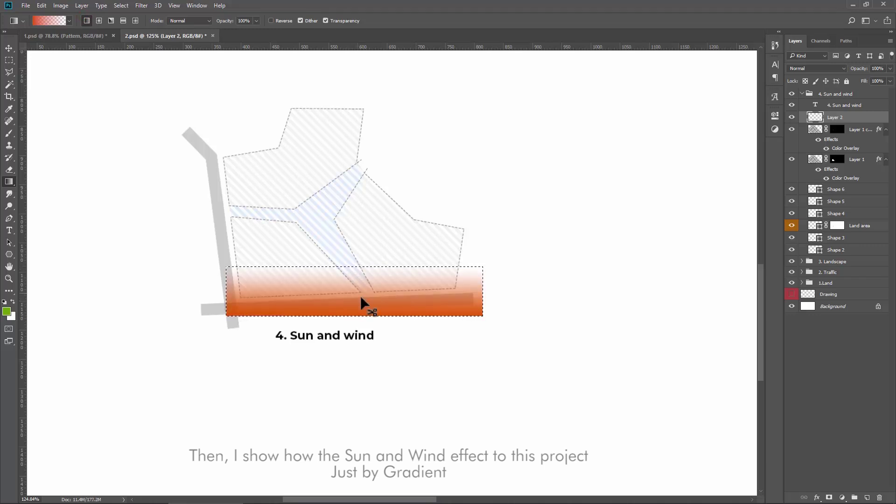
key("ctrl+z")
left_click_drag(350, 314, 348, 290)
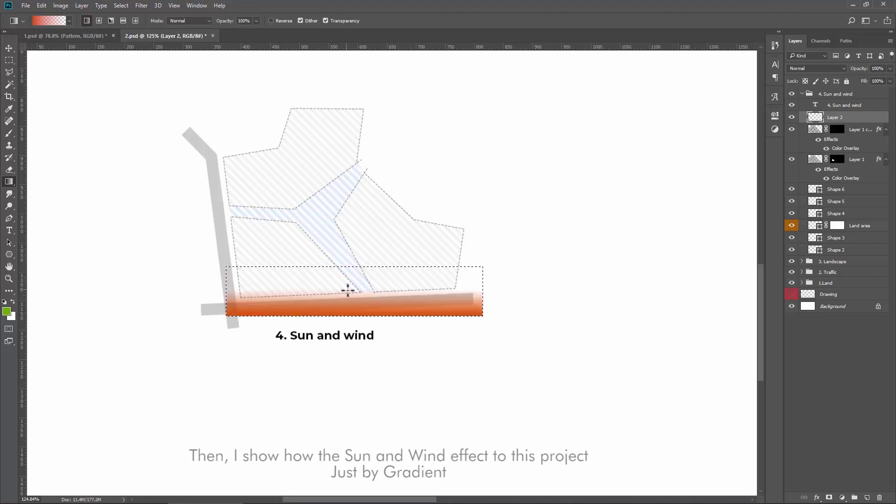
key("ctrl+d")
key("v")
left_click_drag(354, 310, 355, 311)
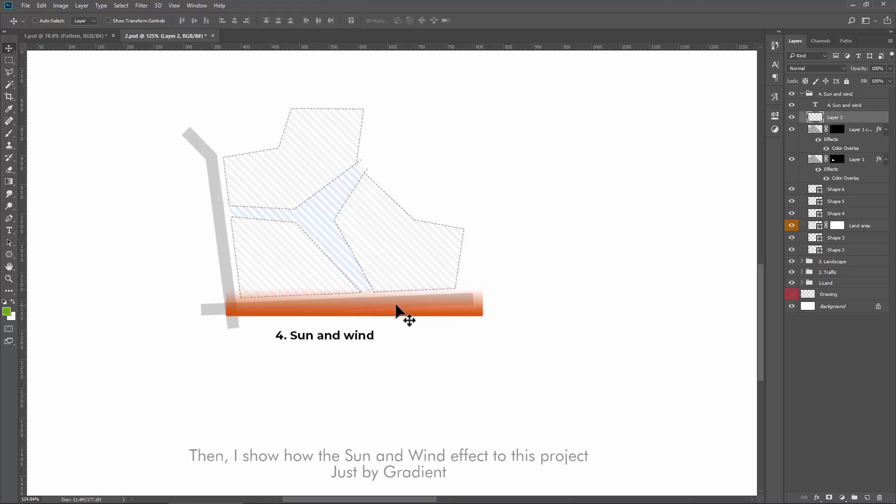
Set the orange band layer to 40% opacity and nudge it slightly.
scroll(397, 310, "up", 1)
double_click(876, 68)
type("30")
type("40")
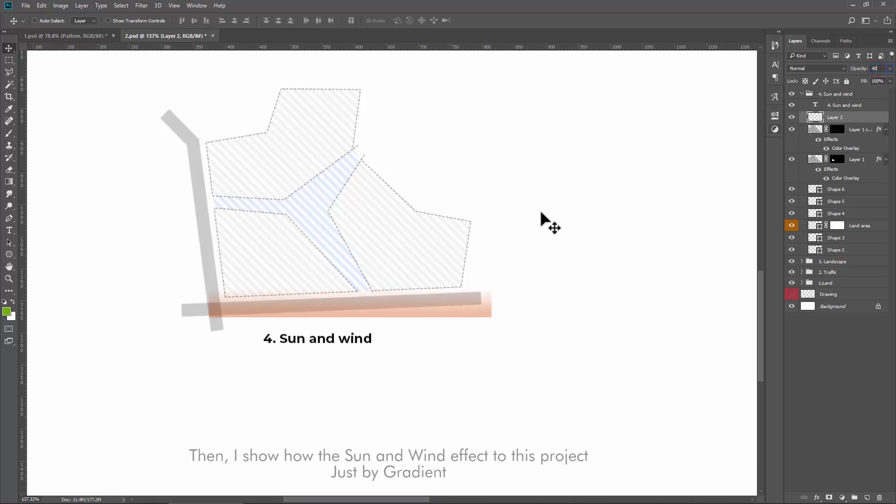
left_click_drag(422, 308, 432, 300)
Tilt the orange band to follow the road along the site's bottom edge.
scroll(433, 301, "up", 1)
key("ctrl+t")
left_click_drag(527, 286, 531, 276)
left_click_drag(444, 304, 441, 297)
key("Return")
scroll(441, 294, "down", 3)
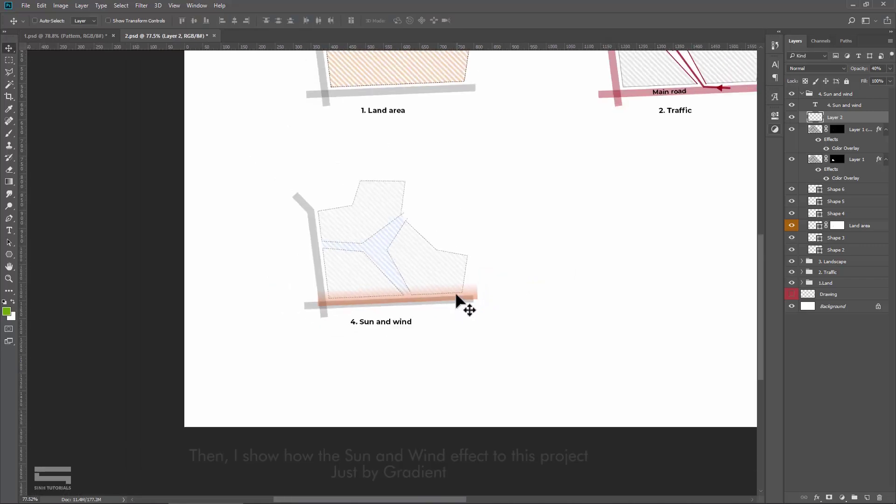
scroll(434, 294, "up", 2)
Duplicate the orange band, rotate the copy about -16°, and move it along the top edge.
right_click(835, 117)
left_click(747, 120)
key("Return")
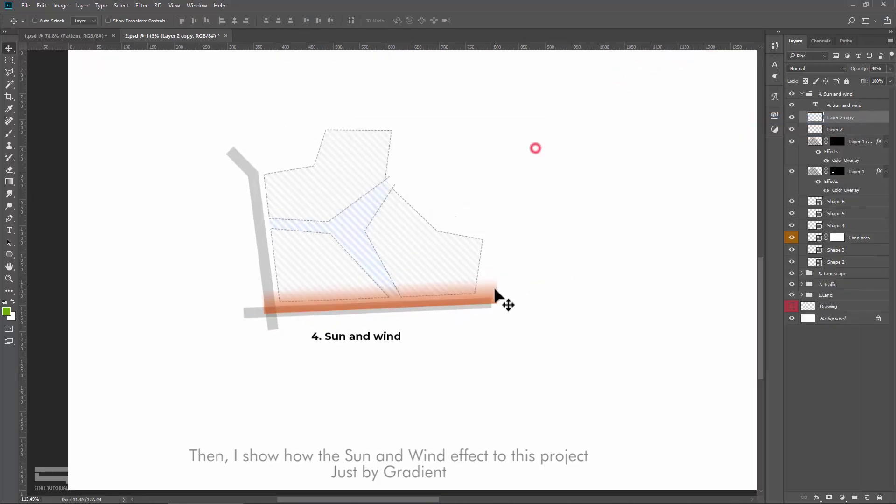
left_click_drag(504, 300, 423, 174)
key("ctrl+t")
left_click_drag(452, 214, 420, 140)
mouse_move(320, 144)
left_mouse_down()
mouse_move(376, 110)
mouse_move(373, 124)
mouse_move(400, 125)
left_mouse_up()
key("Return")
scroll(434, 210, "down", 2)
scroll(460, 234, "up", 1)
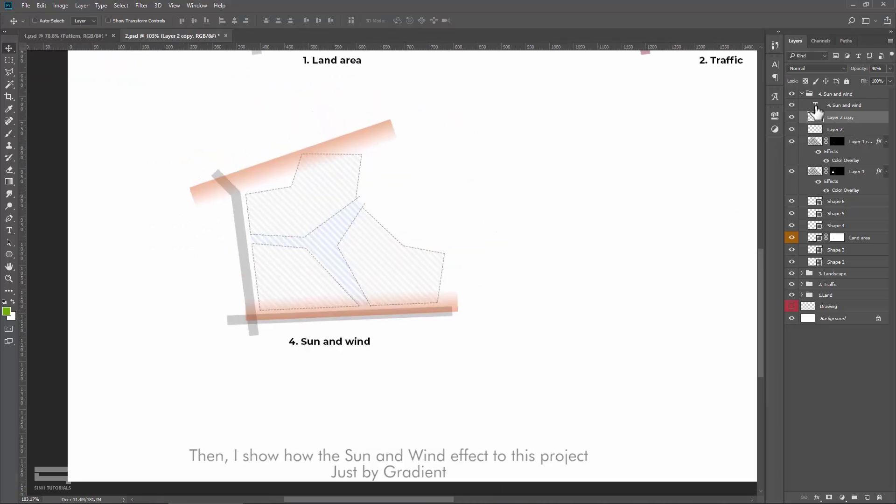
Re-tilt the bottom orange band to run along the site's lower edge.
left_click(840, 130)
key("ctrl+t")
left_click_drag(580, 260, 461, 296)
key("Return")
scroll(431, 311, "down", 2)
scroll(598, 243, "up", 1)
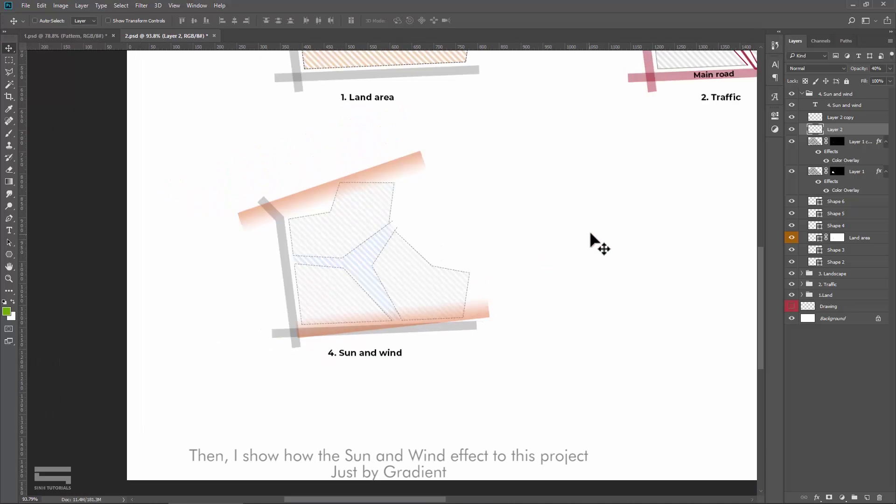
left_click(840, 106)
Turn a copy of the title into a SemiBold 'Sunrise' label beside the bottom band.
scroll(488, 306, "up", 2)
left_click_drag(347, 387, 536, 304)
double_click(536, 304)
left_click(157, 20)
left_click(158, 104)
key("ctrl+shift+comma")
type("Sunrise")
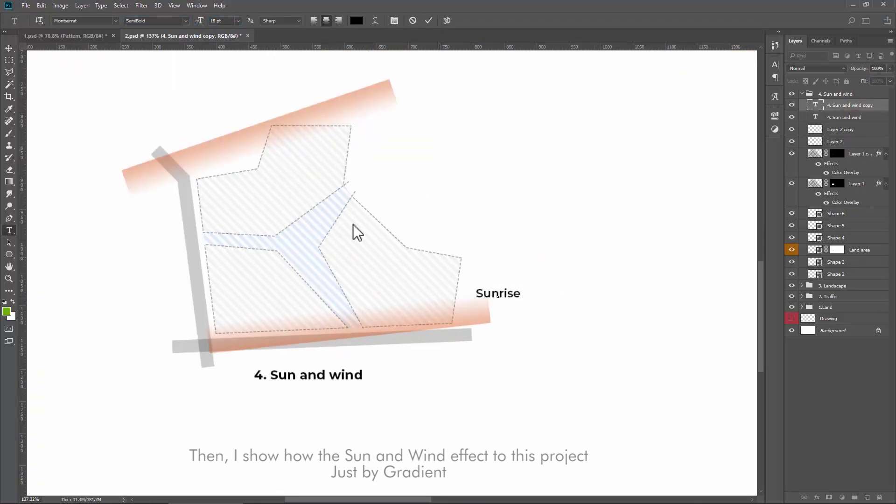
key("ctrl+Return")
Draw a small orange-stroked triangle beside the Sunrise label with the Polygon tool.
scroll(529, 304, "up", 2)
left_click(9, 254)
left_click_drag(509, 303, 517, 298)
left_click(119, 21)
left_click(116, 124)
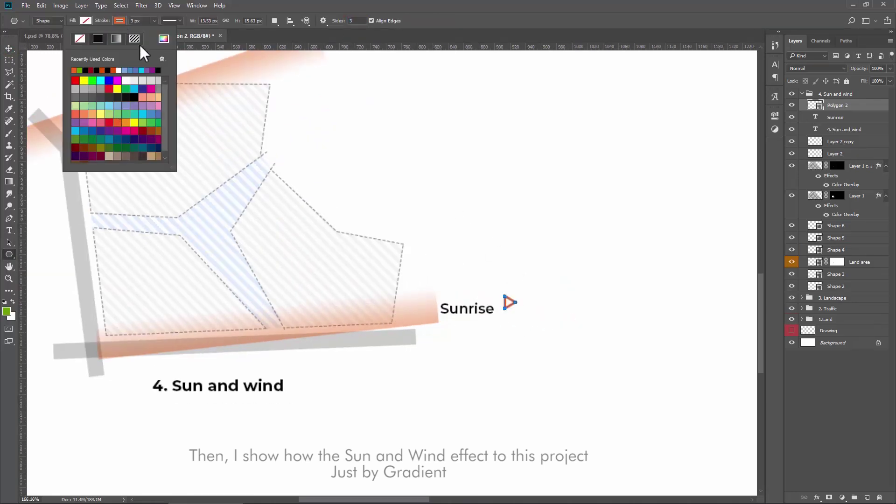
Fill the triangle orange and rotate it so it points upward.
scroll(510, 303, "up", 3)
key("ctrl+t")
right_click(528, 296)
left_click(604, 438)
right_click(530, 329)
left_click(569, 485)
key("Return")
Edit the copied label by the top band to read 'Sunset'.
scroll(483, 298, "down", 3)
scroll(496, 264, "down", 2)
mouse_move(504, 350)
left_mouse_down()
mouse_move(419, 172)
mouse_move(388, 161)
left_mouse_up()
type("tset")
Flip the Sunset triangle to point down, then select a thin strip across the site's middle.
left_click(795, 105)
scroll(430, 196, "up", 2)
key("ctrl+t")
right_click(404, 171)
left_click(431, 321)
key("Return")
scroll(388, 192, "down", 3)
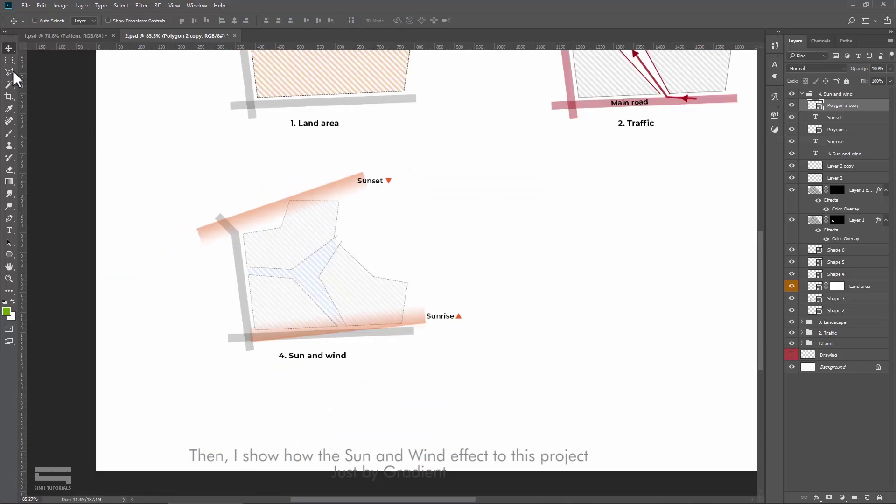
left_click(9, 60)
left_click_drag(210, 254, 376, 269)
Add a new layer and set the gradient's left stop to blue 0064e0, fading to transparent.
left_click(867, 497)
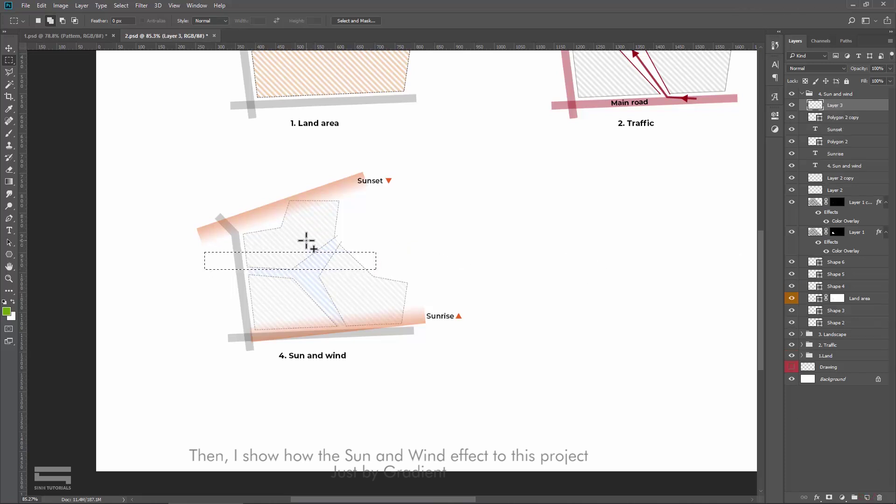
left_click(9, 182)
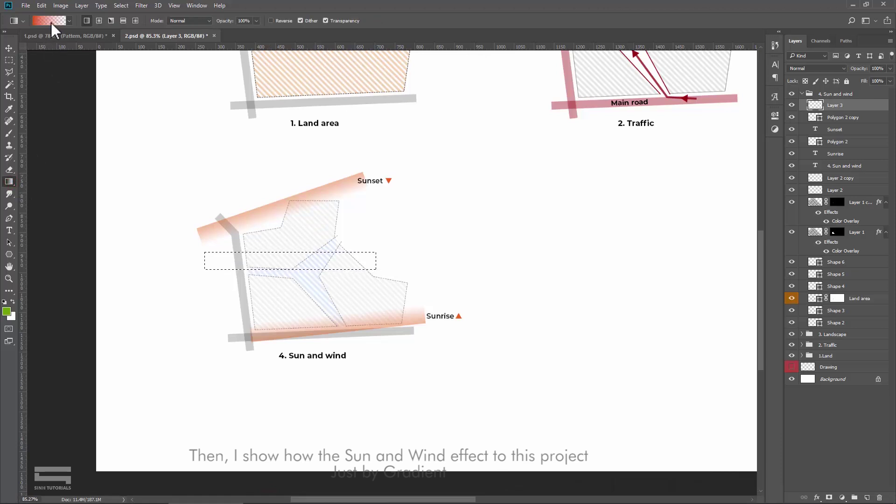
left_click(51, 21)
left_click(645, 302)
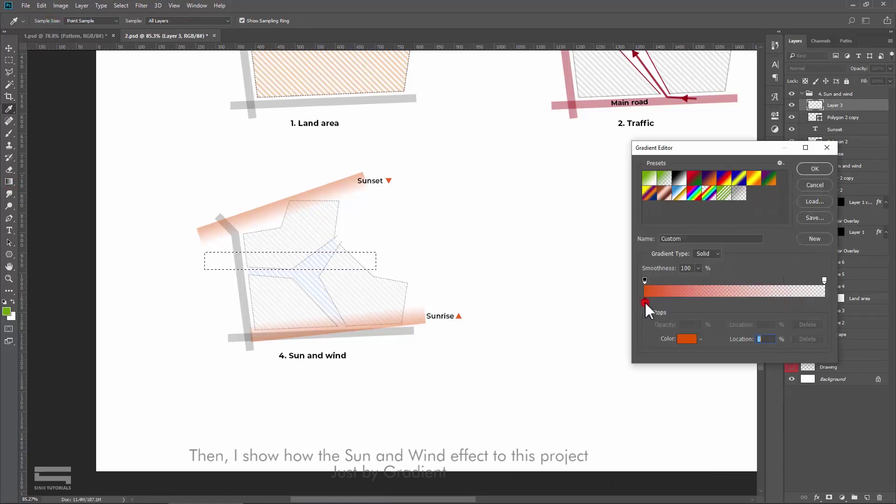
double_click(645, 302)
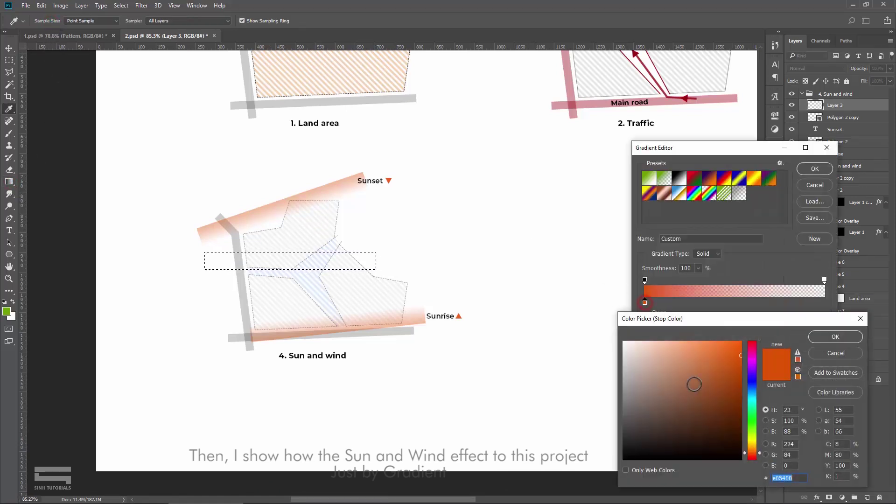
left_click(753, 390)
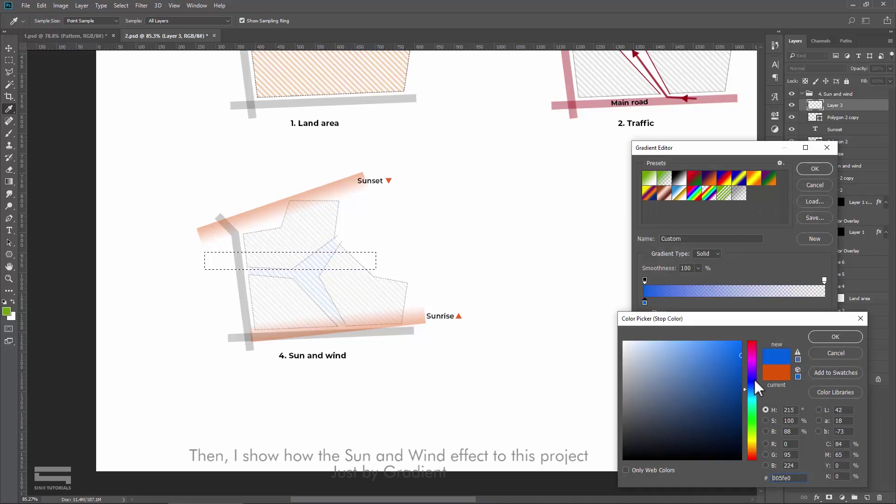
left_click_drag(760, 388, 760, 390)
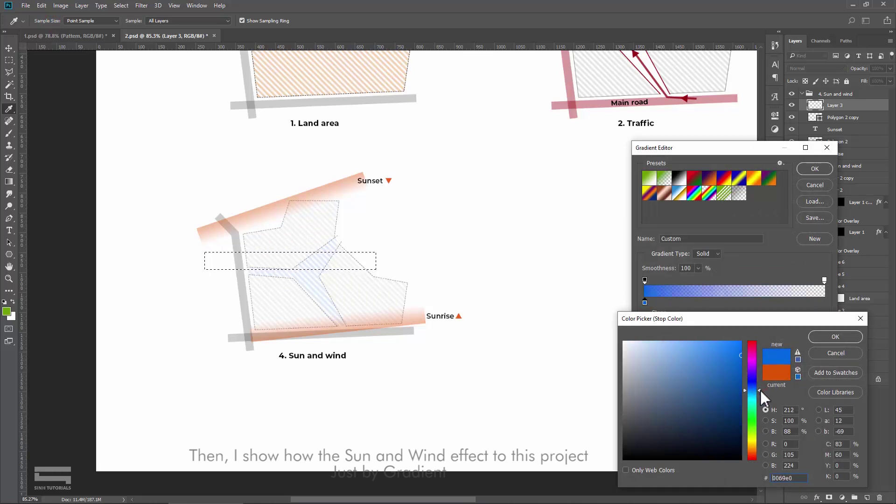
left_click(822, 338)
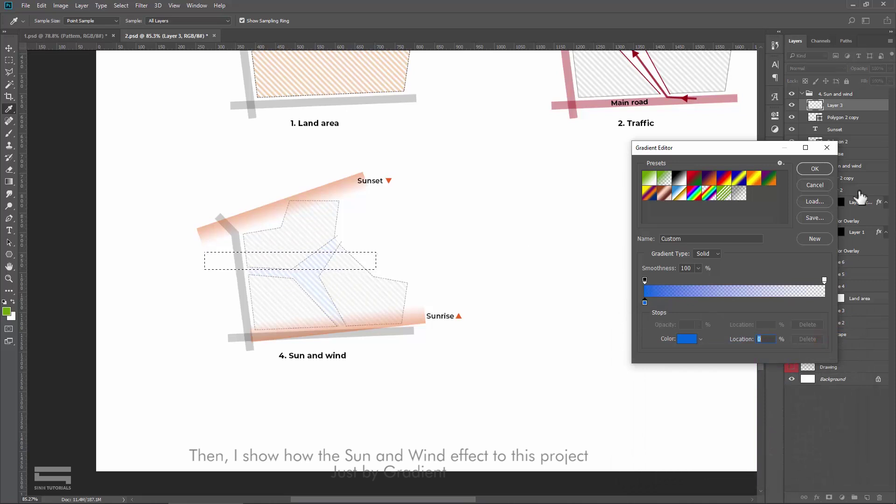
left_click(814, 168)
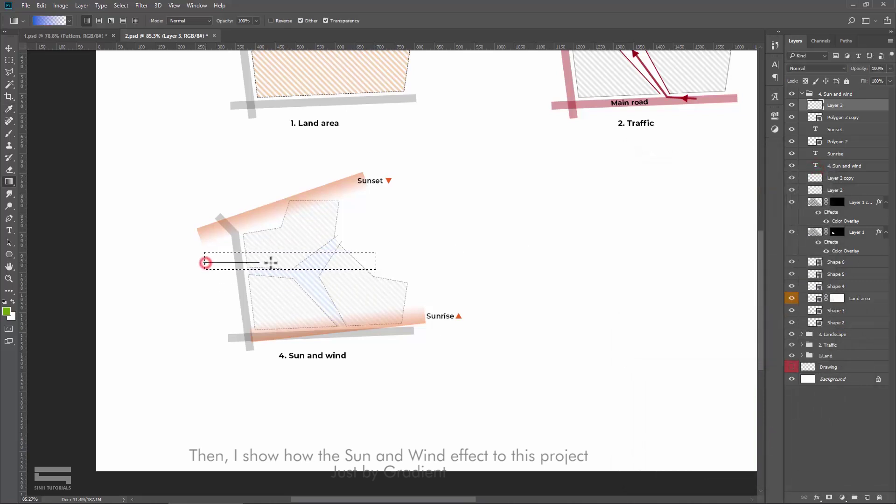
Gradient-fill the strip blue, make it thinner and longer, and set it to 50% opacity.
left_click_drag(301, 262, 301, 262)
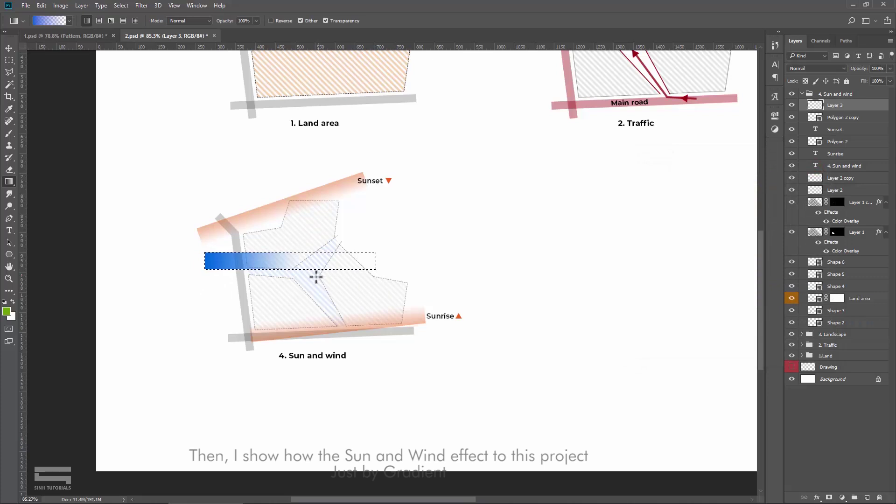
key("v")
scroll(278, 260, "up", 1)
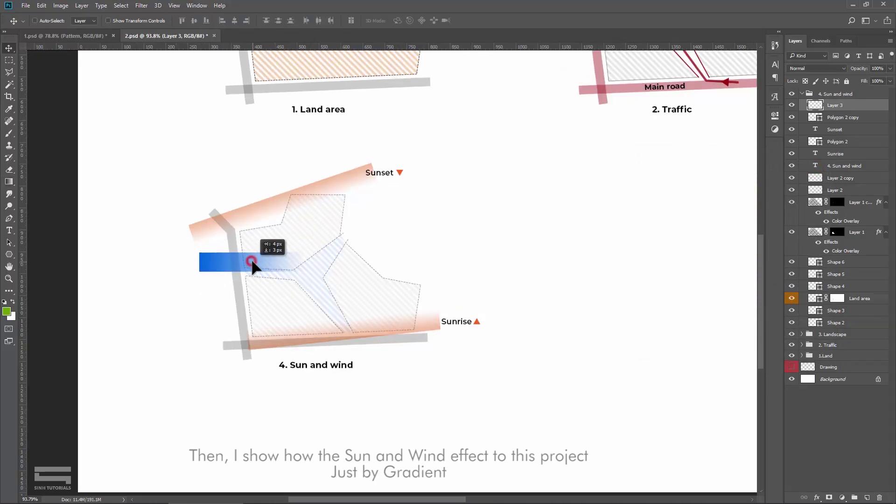
key("ctrl+t")
left_click_drag(253, 252, 253, 259)
left_click_drag(306, 266, 368, 266)
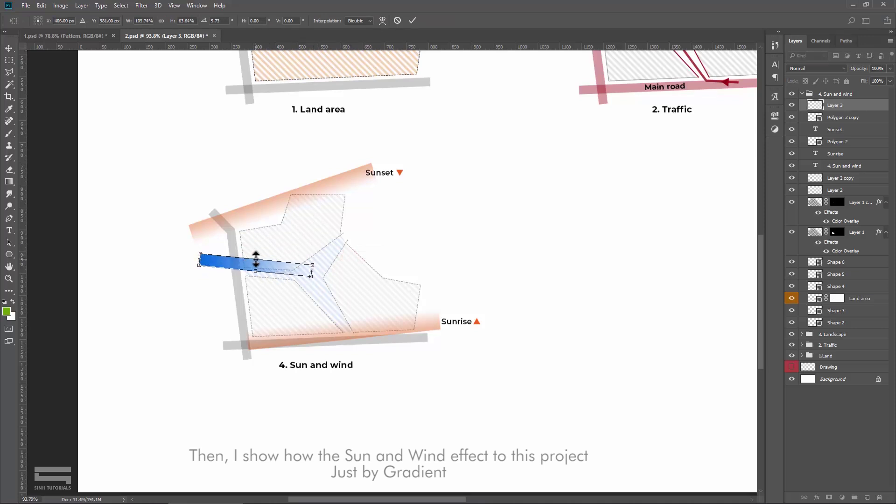
key("Return")
mouse_move(268, 273)
left_mouse_down()
mouse_move(243, 280)
mouse_move(260, 277)
left_mouse_up()
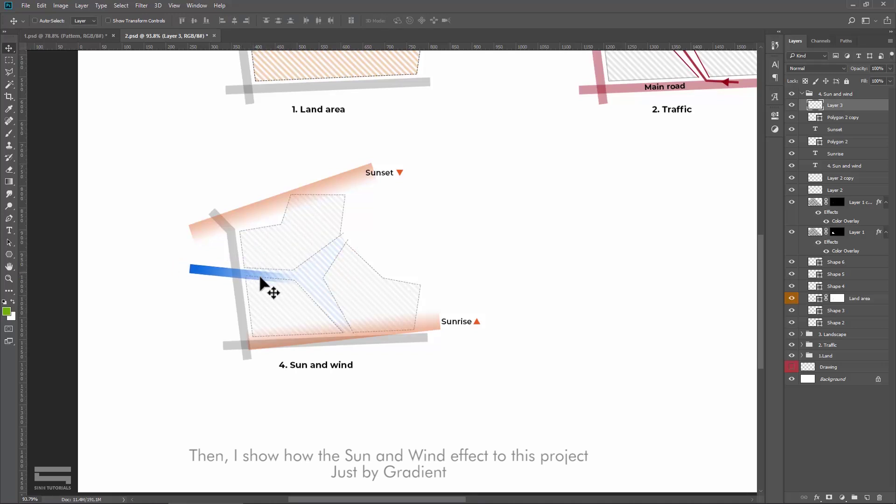
type("50")
Duplicate the blue band and rotate the copy to run toward Sunrise.
left_click_drag(272, 263, 421, 355)
key("ctrl+t")
mouse_move(554, 355)
left_mouse_down()
mouse_move(460, 387)
mouse_move(394, 357)
mouse_move(414, 371)
left_mouse_up()
key("Return")
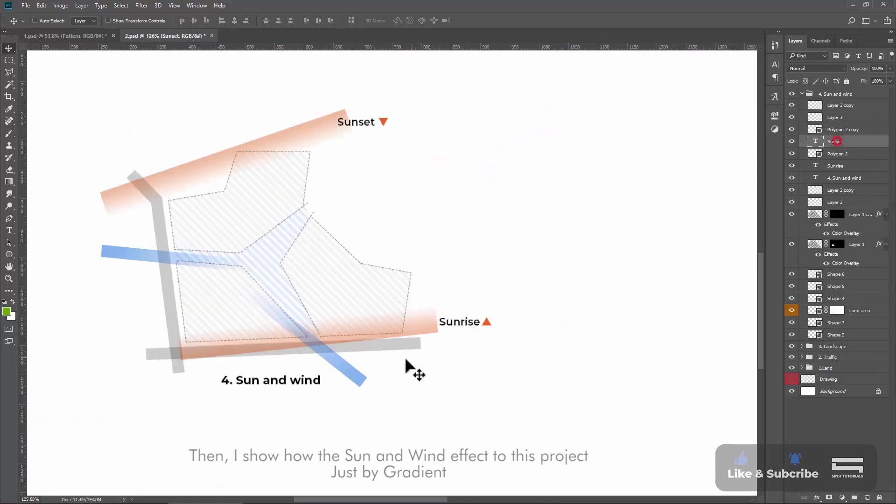
Label the blue bands 'Winter wind' and 'Summer wind' at their ends.
type("Winter wind")
key("ctrl+Return")
key("v")
mouse_move(74, 248)
left_mouse_down()
mouse_move(365, 365)
mouse_move(374, 379)
left_mouse_up()
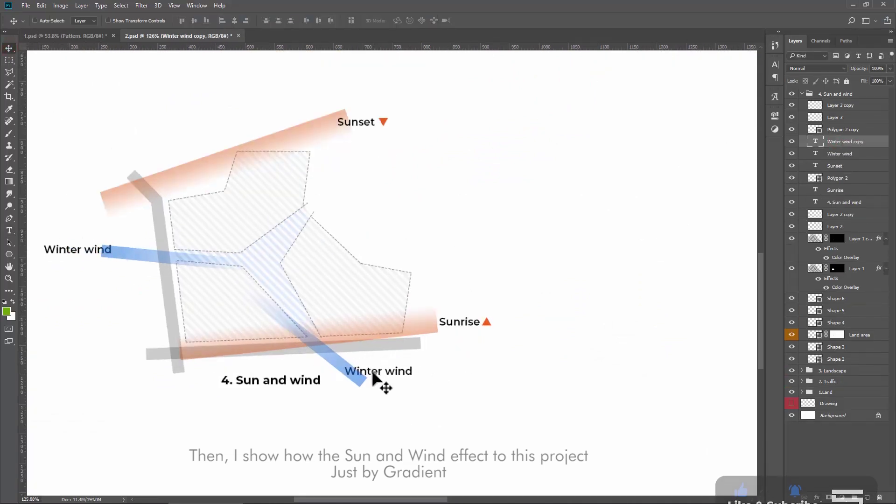
double_click(369, 373)
type("Summer")
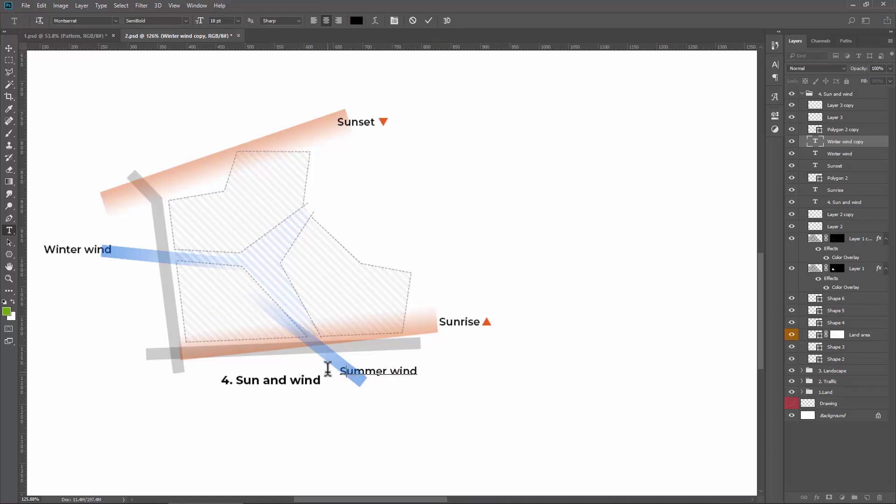
key("ctrl+Return")
key("v")
key("ctrl+0")
left_click(802, 94)
left_click(836, 105)
Duplicate the 3. Landscape group as '5.Ultities' and move it to the sheet's lower middle.
right_click(863, 105)
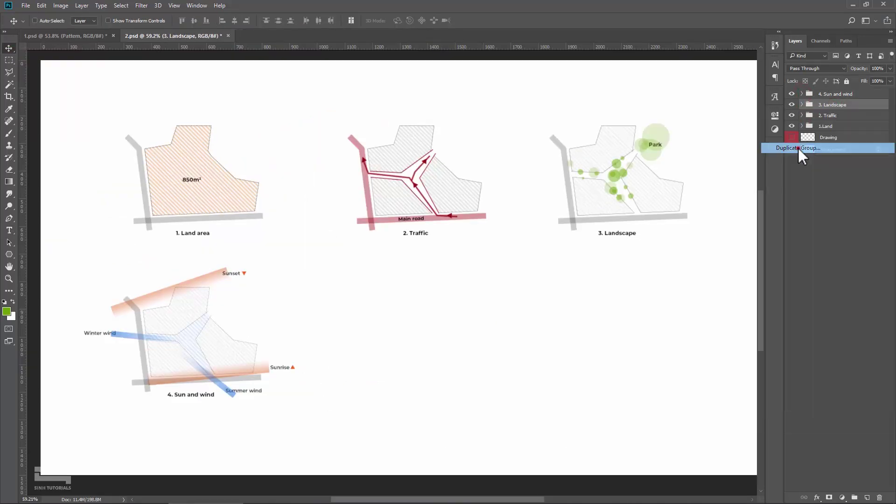
left_click(798, 147)
type("5.Ultities")
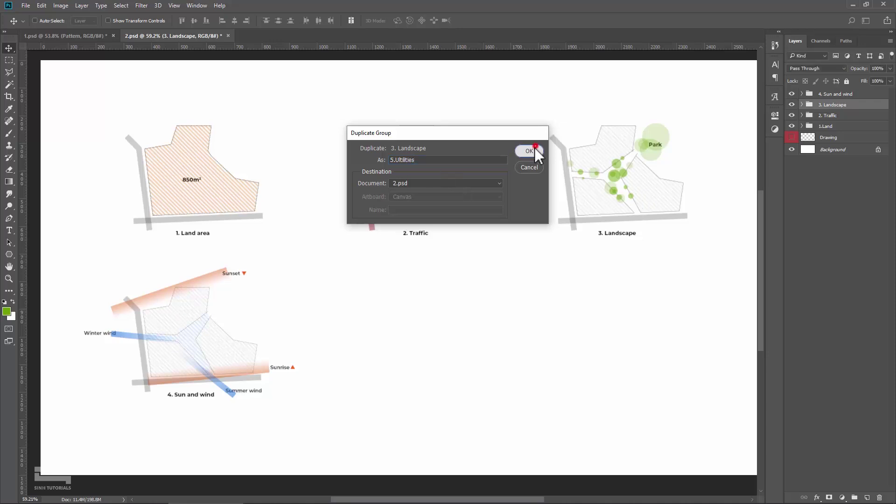
left_click(534, 149)
left_click_drag(606, 196, 415, 350)
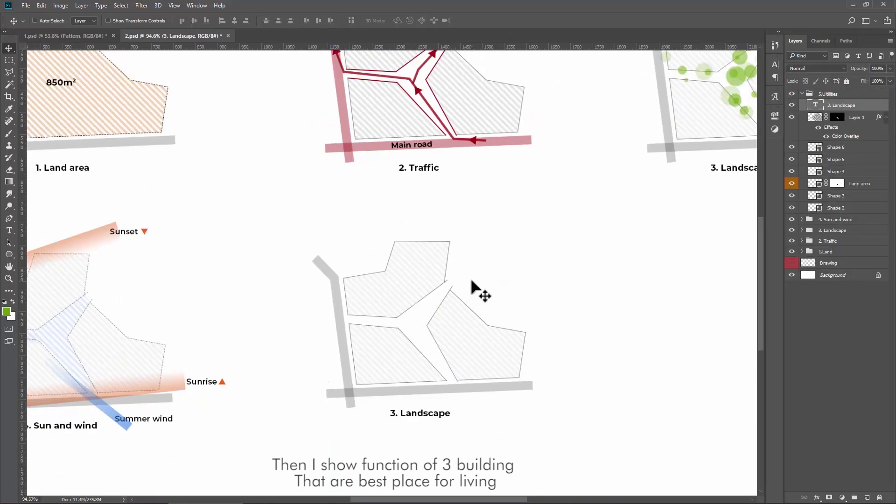
Check the reference sheet 1.psd, then rename the copied group in 2.psd.
left_click(96, 35)
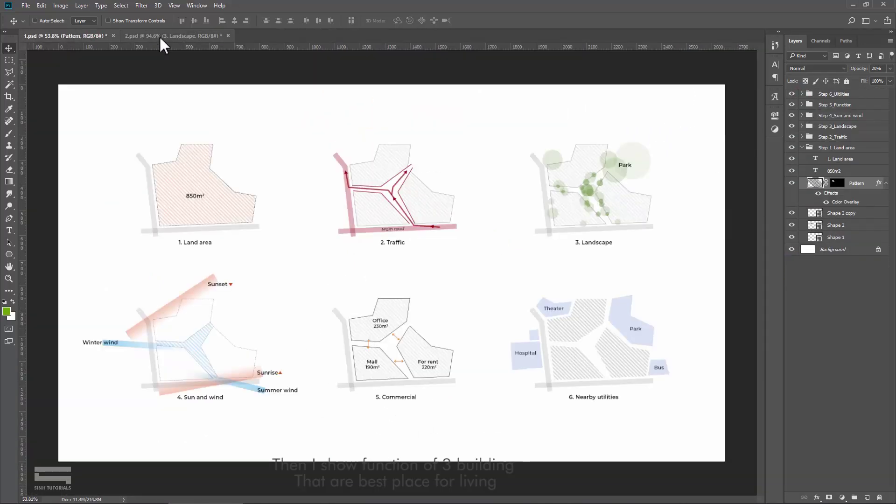
left_click(160, 39)
double_click(827, 94)
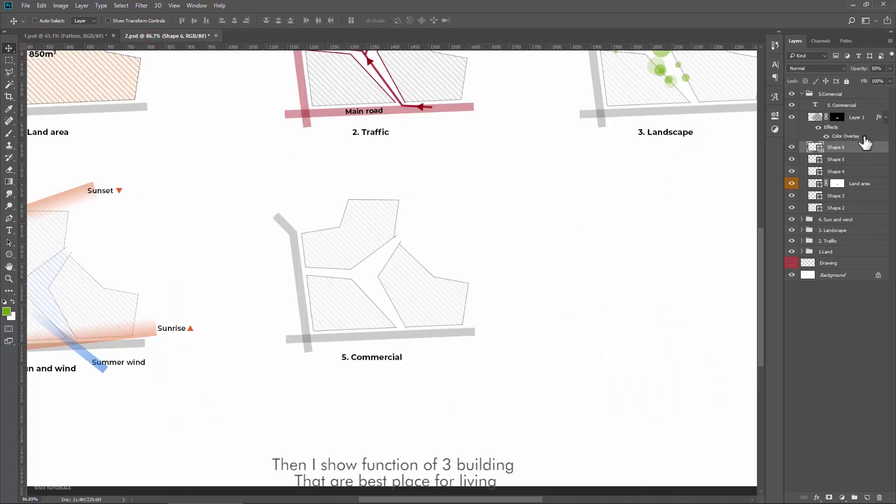
Copy the title onto the top building and change it to 'Office' in Montserrat Medium 18 pt.
left_click_drag(380, 355, 386, 224)
double_click(387, 223)
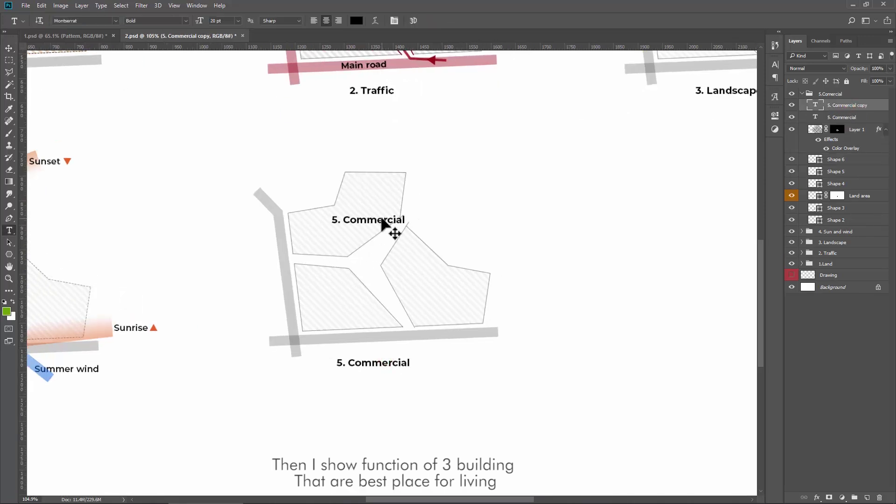
type("18")
key("Return")
left_click(186, 20)
left_click(172, 90)
type("Office")
key("ctrl+Return")
key("v")
Add a '230m²' area label below Office, with the 2 set as superscript.
left_click_drag(436, 231, 424, 208)
double_click(364, 219)
type("230m2")
key("shift+Left")
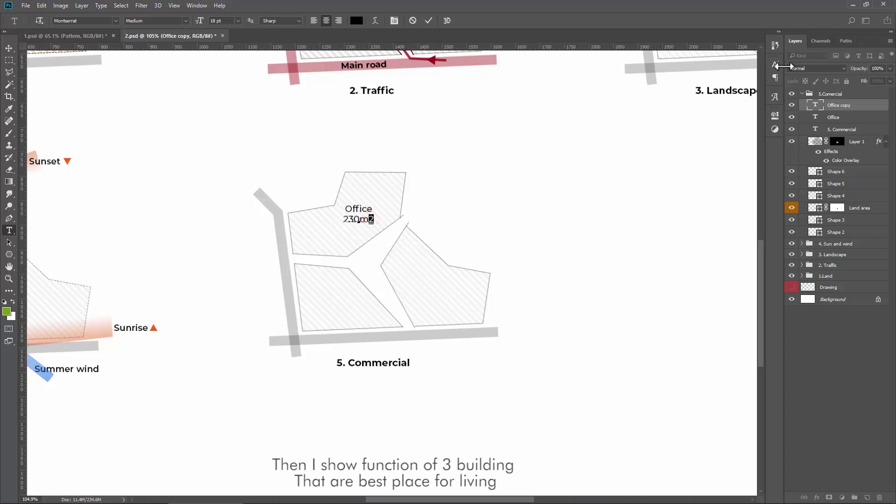
left_click(775, 65)
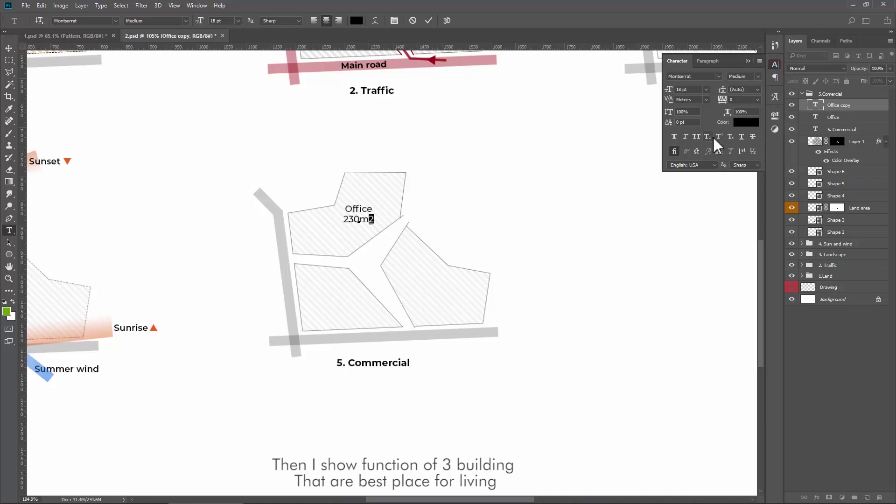
left_click(747, 61)
left_click(189, 7)
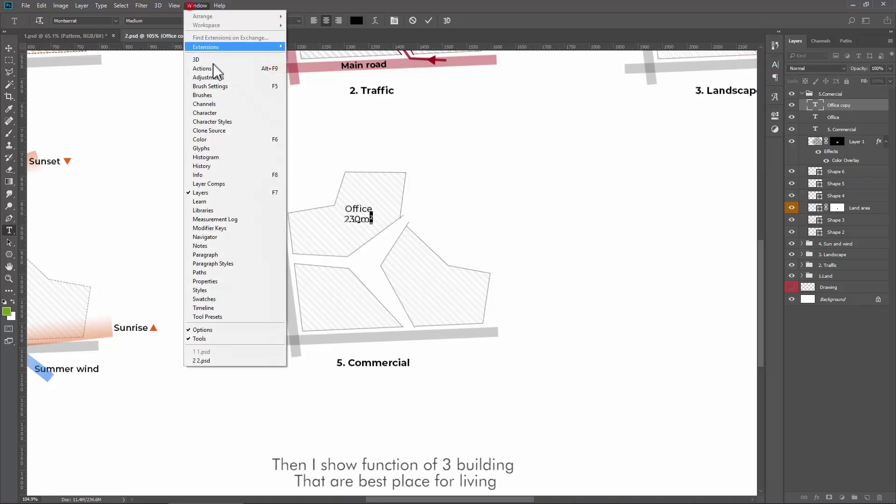
left_click(212, 112)
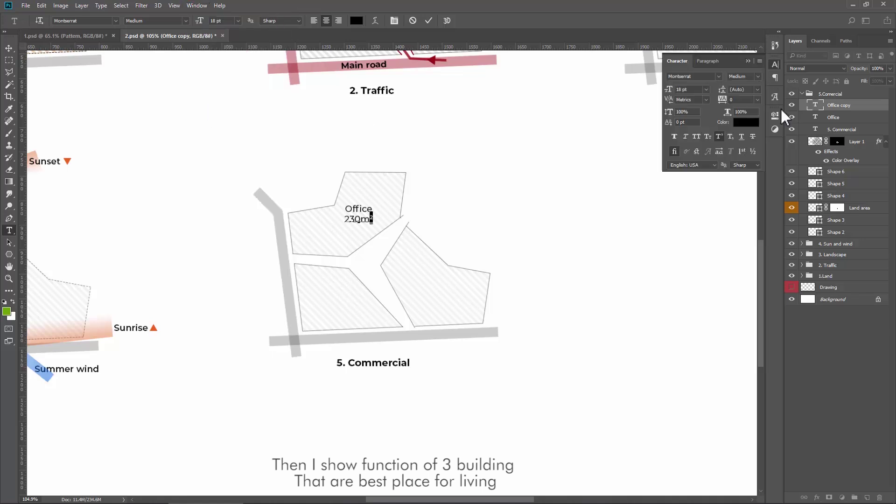
left_click(749, 61)
Copy both Office labels into the lower-left building and change them to Mall 190m².
left_click(9, 48)
left_click(833, 117, "shift")
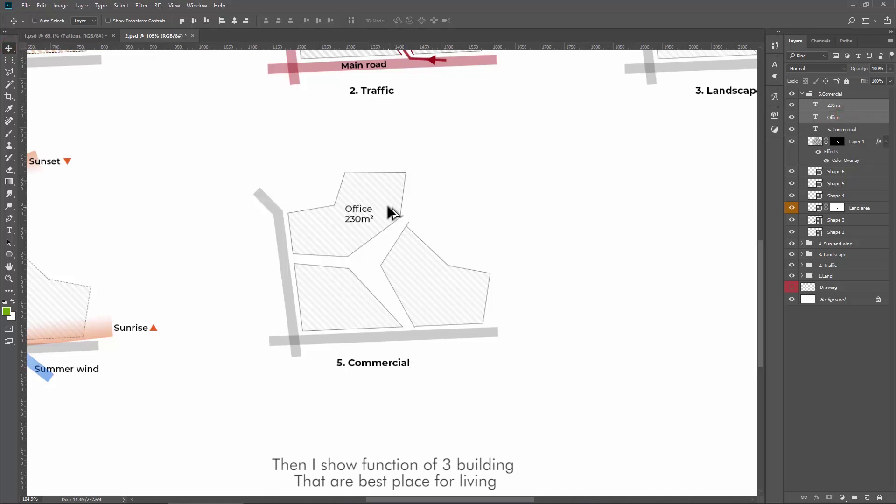
left_click_drag(388, 211, 360, 294, "alt")
double_click(345, 291)
type("Mall")
left_click(8, 48)
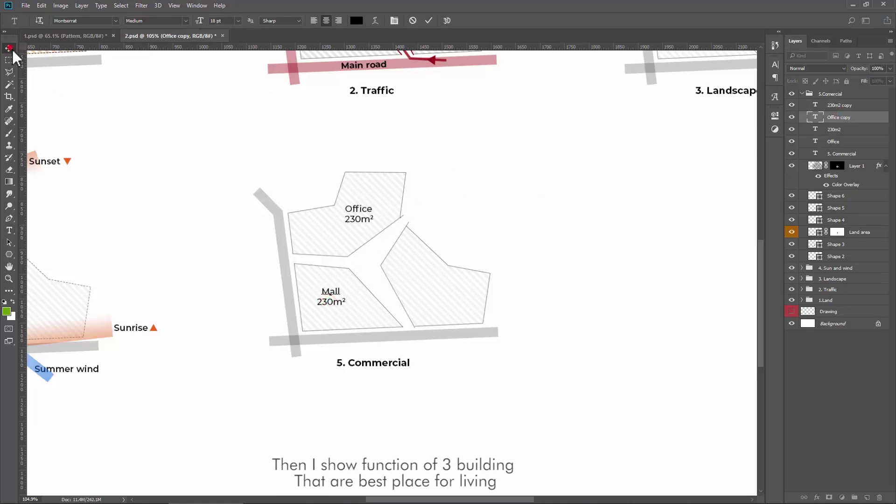
double_click(327, 301)
type("190")
left_click(9, 49)
Copy the Mall labels into the right building and rename the plot 'For rent'.
left_click(847, 117, "shift")
left_click_drag(350, 280, 460, 280, "alt")
key("t")
double_click(442, 291)
type("For rent")
key("ctrl+Return")
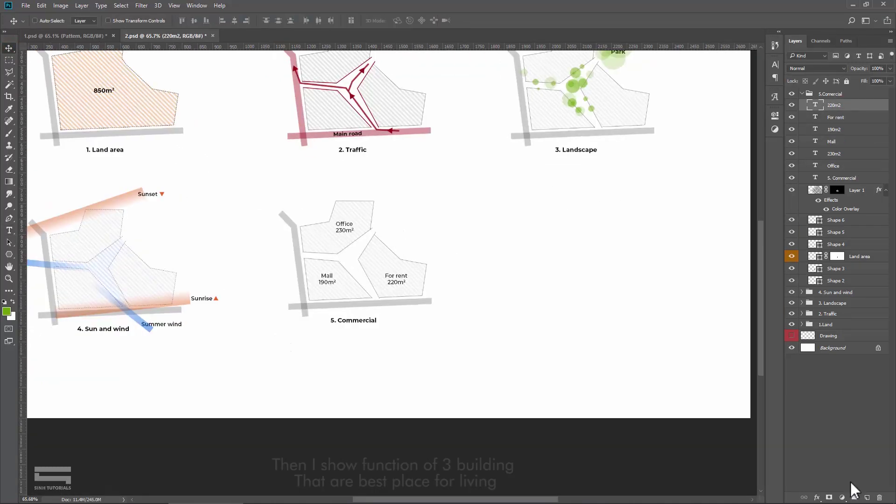
Add a new empty Layer 4 to hold the arrows.
left_click(866, 498)
scroll(350, 271, "up", 1)
left_click(9, 218)
Set up the Brush with orange #d97500 paint at full opacity.
left_click(9, 133)
left_click(49, 21)
double_click(146, 125)
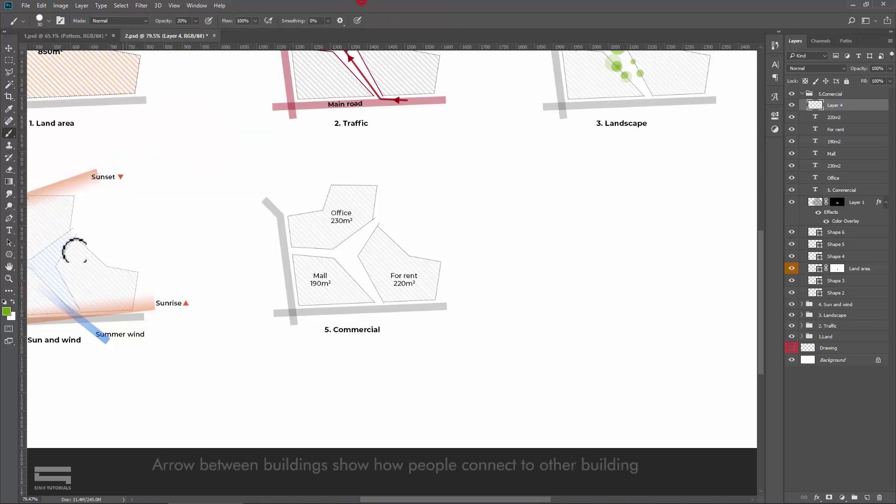
left_click(6, 311)
left_click_drag(753, 437, 759, 448)
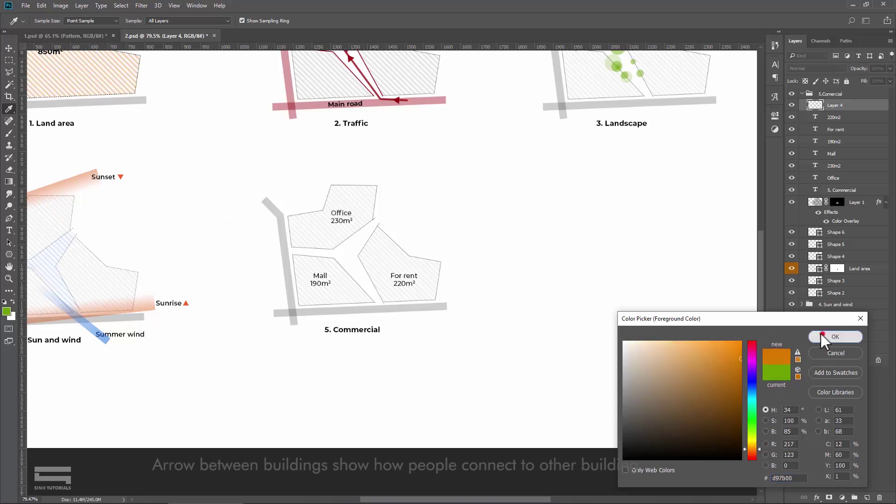
left_click(836, 336)
left_click(196, 21)
Set the brush size to 5 px and paint the orange double-headed arrow.
left_click_drag(301, 267, 364, 283)
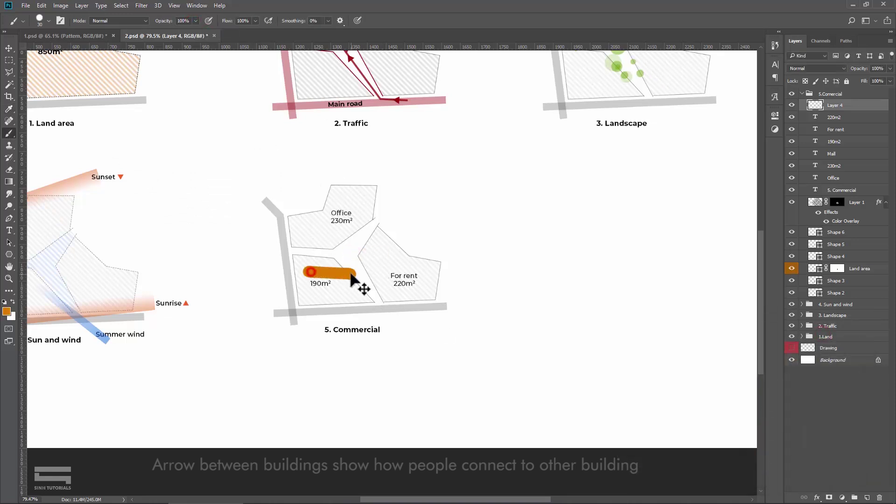
key("ctrl+z")
right_click(355, 253)
type("5")
key("Return")
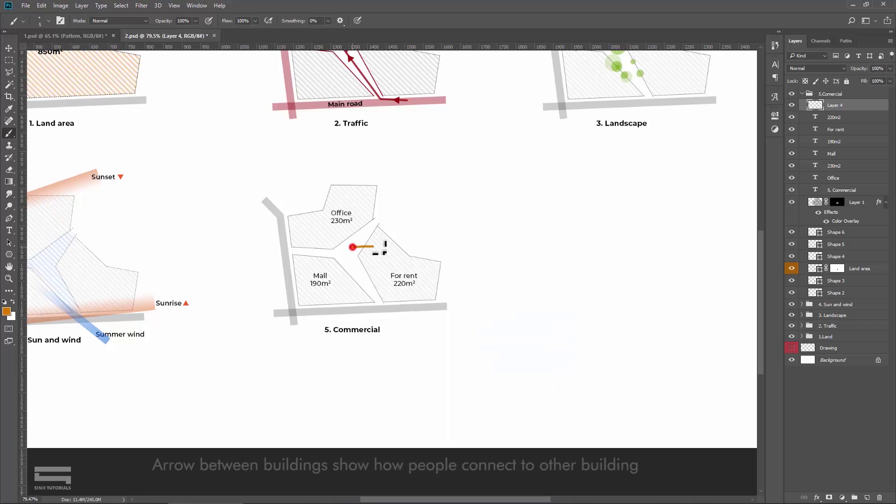
key("ctrl+z")
scroll(367, 292, "up", 1)
scroll(374, 303, "up", 3)
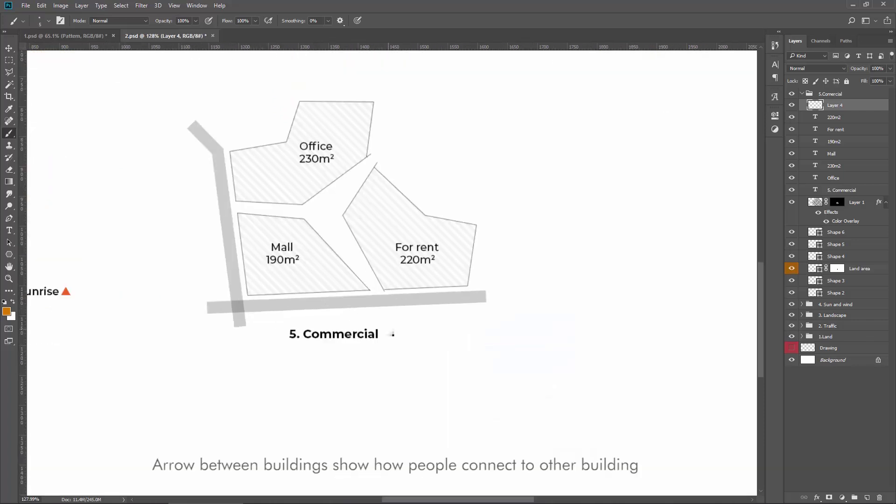
scroll(371, 310, "up", 3)
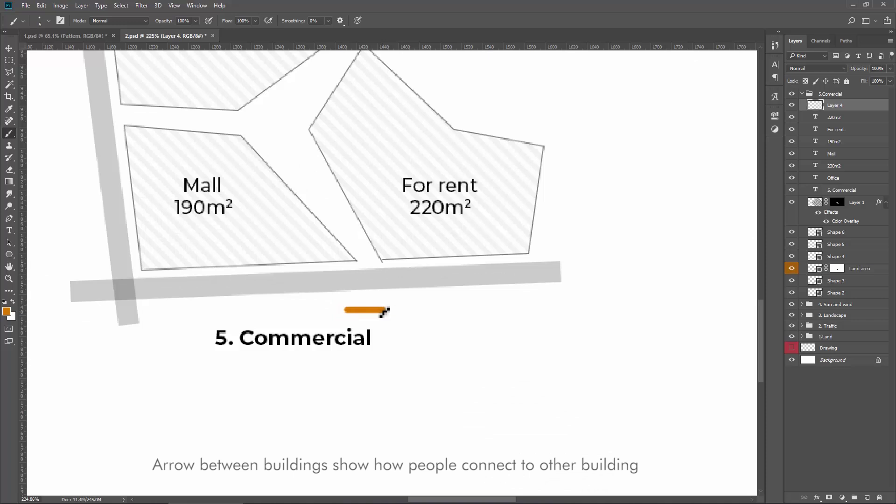
scroll(391, 311, "up", 1)
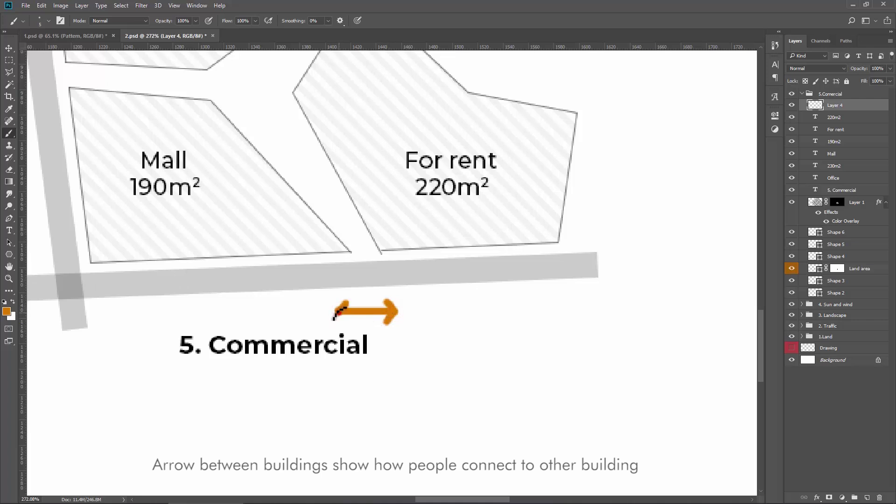
Move the arrow between Mall and For rent and rotate it to a diagonal.
key("v")
scroll(397, 326, "down", 3)
left_click_drag(397, 326, 352, 256)
key("ctrl+t")
left_click_drag(387, 224, 394, 196)
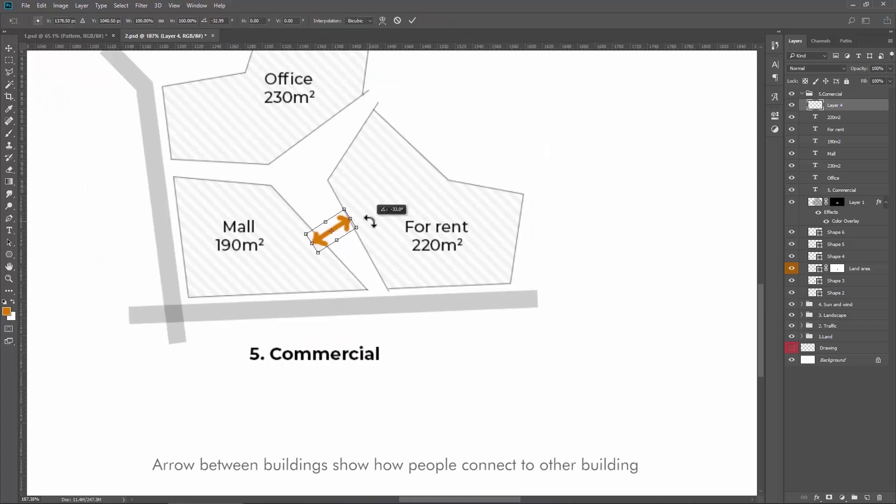
key("Return")
Duplicate the arrow and rotate the copies to link Office–For rent and Office–Mall.
left_click(890, 41)
left_click(768, 138)
left_click(529, 145)
mouse_move(326, 303)
left_mouse_down()
mouse_move(319, 223)
mouse_move(363, 230)
mouse_move(262, 252)
left_mouse_up()
key("ctrl+t")
key("Return")
key("ctrl+t")
key("Return")
scroll(294, 270, "down", 5)
Duplicate the 5.Comercial group as '6. Nearby' and move the copy to the right.
left_click(801, 94)
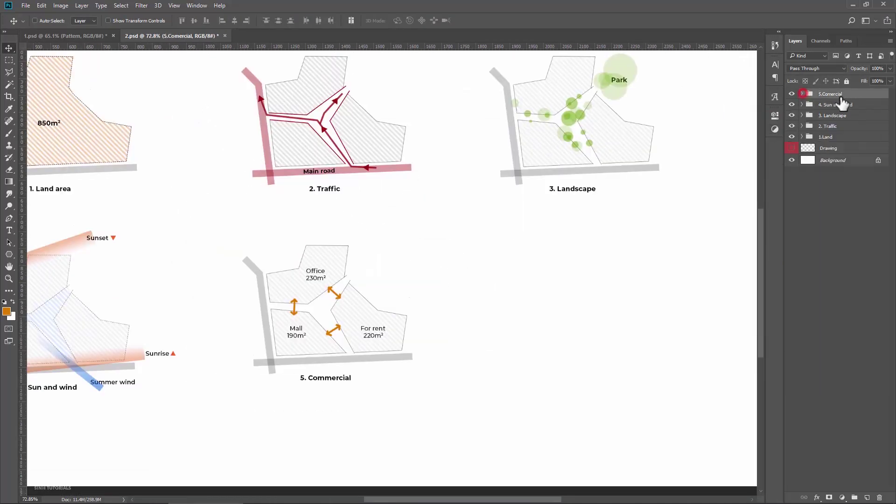
right_click(856, 96)
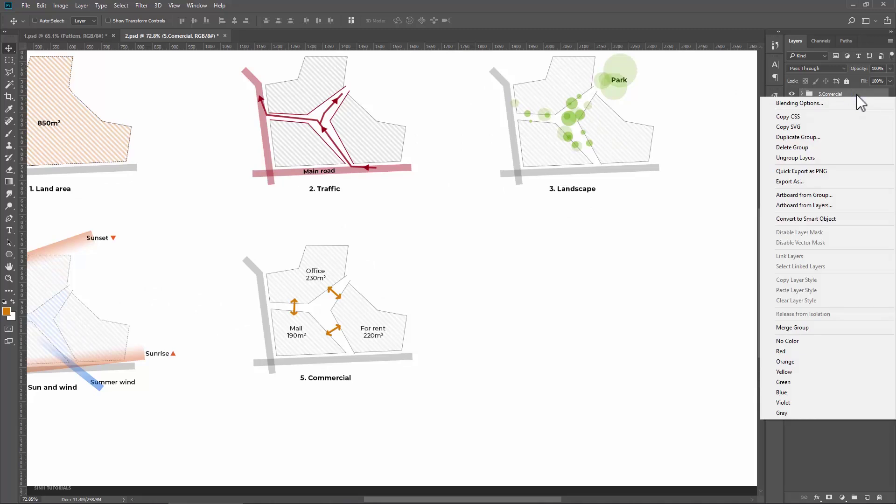
left_click(806, 137)
type("6")
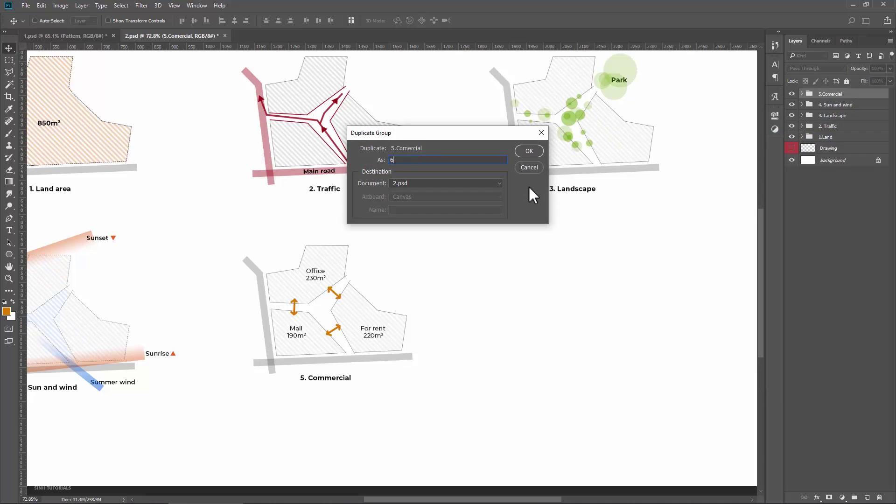
type(". Nearby")
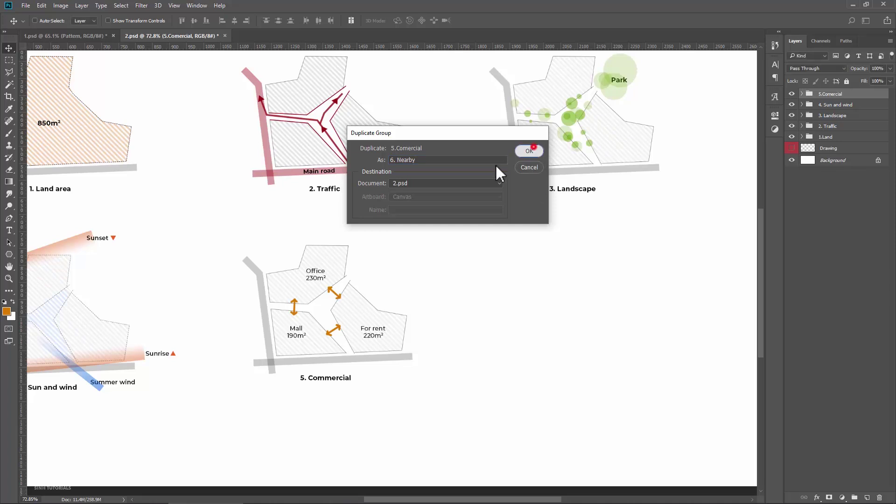
key("Return")
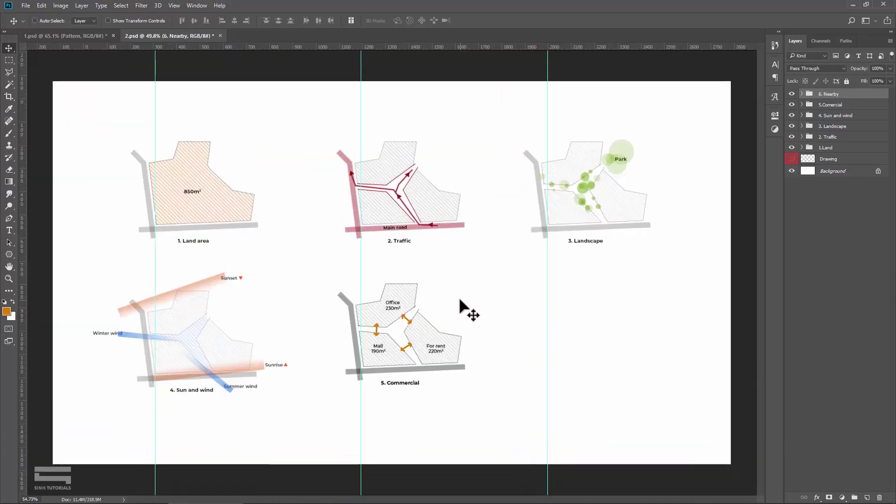
left_click_drag(393, 254, 589, 252)
scroll(551, 280, "right", 3)
Delete the three orange arrow layers and the area and name labels in 6. Nearby.
left_click(802, 94)
scroll(570, 280, "up", 2)
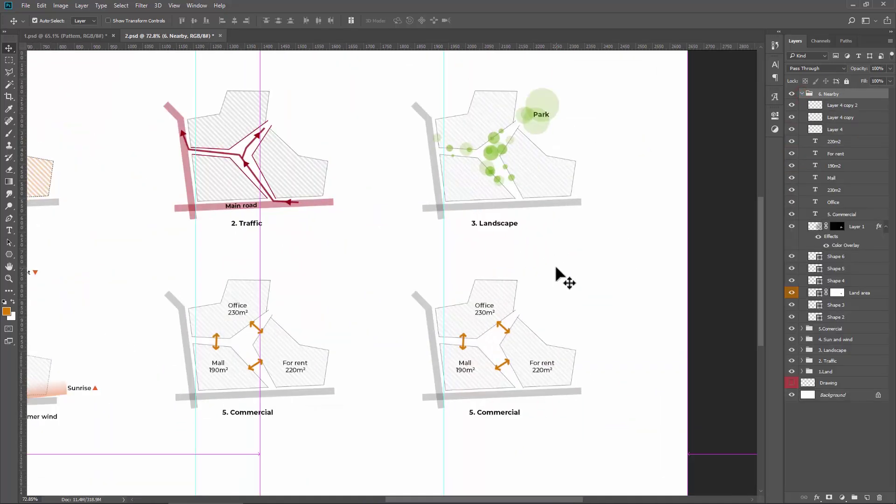
left_click(836, 129)
left_click(839, 105, "shift")
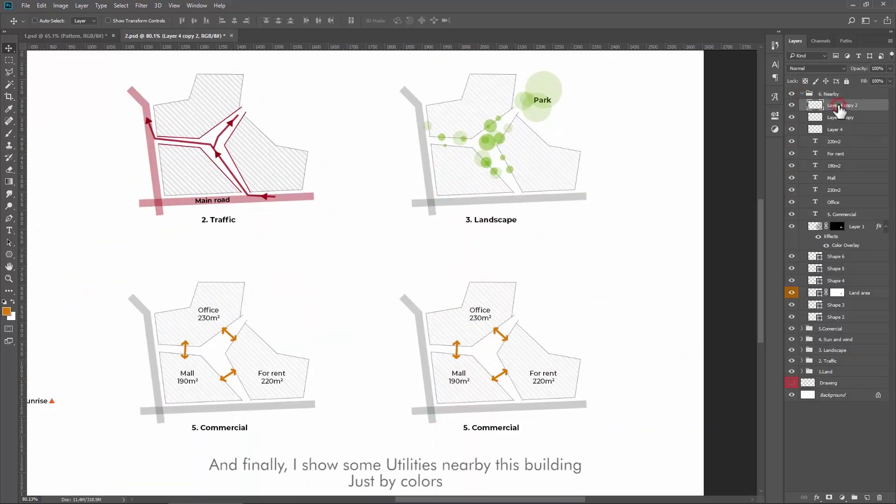
key("Delete")
key("Delete")
key("Delete")
key("Delete")
key("Delete")
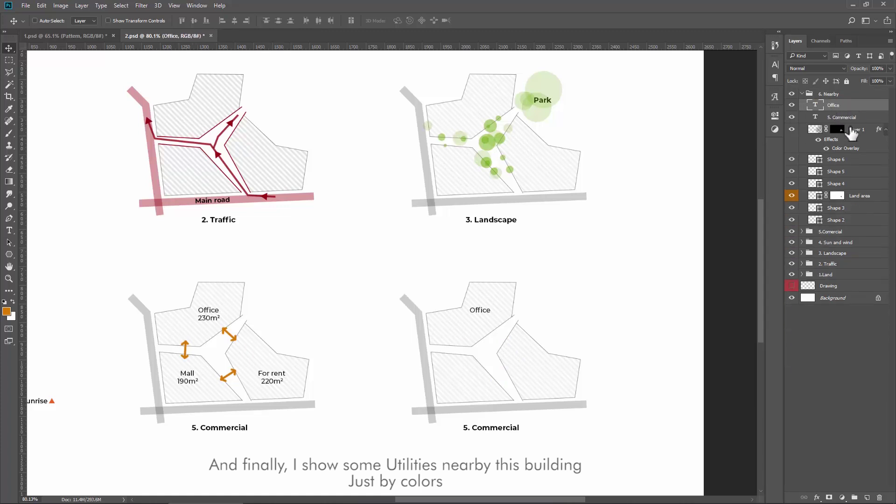
left_click(846, 130)
Hide the Land area layer and the remaining parcel outline shapes.
left_click(792, 196)
left_click(793, 196)
left_click(859, 196)
left_click(792, 195)
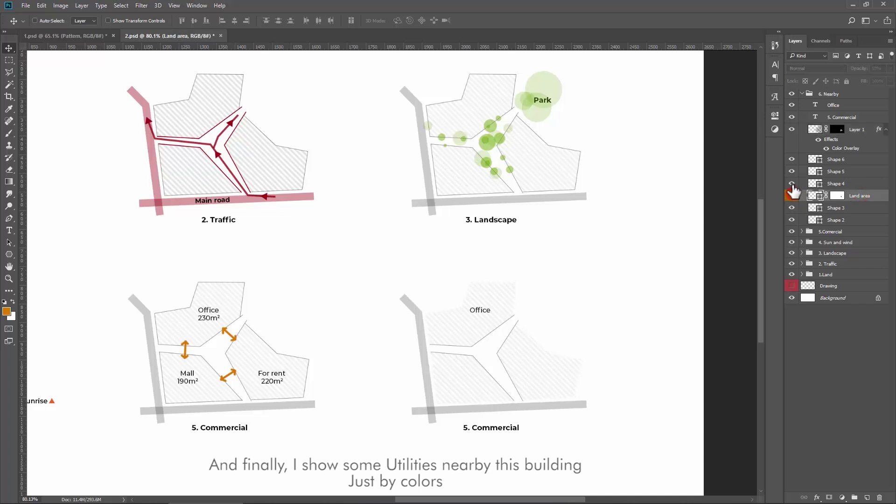
left_click_drag(795, 175, 793, 162)
Set the hatching Layer 1 opacity to 20% and centre the bottom-right diagram.
left_click(862, 129)
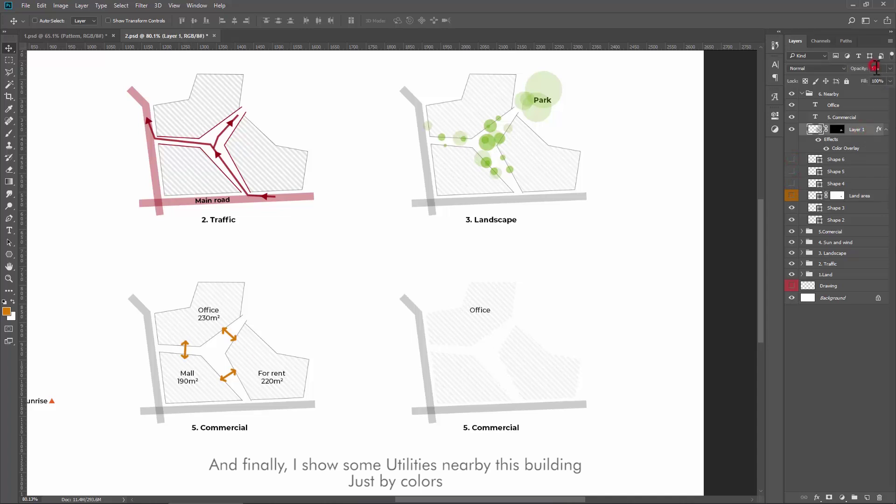
type("20")
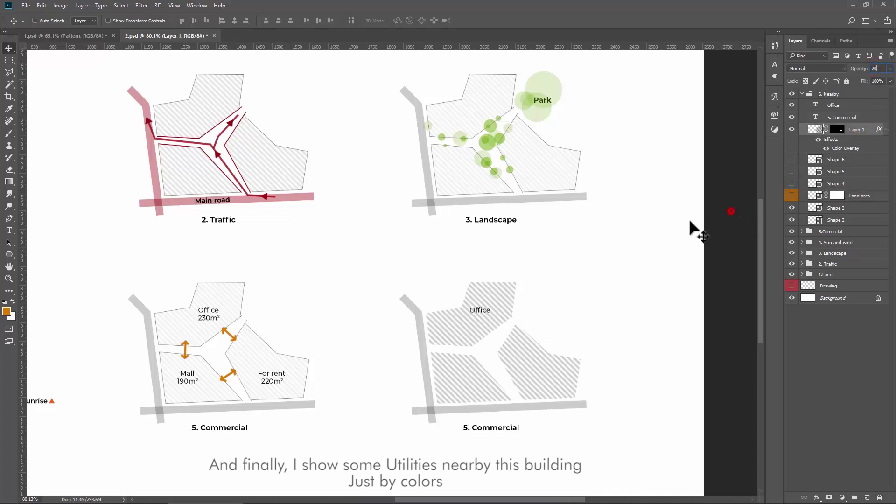
left_click_drag(588, 309, 770, 155)
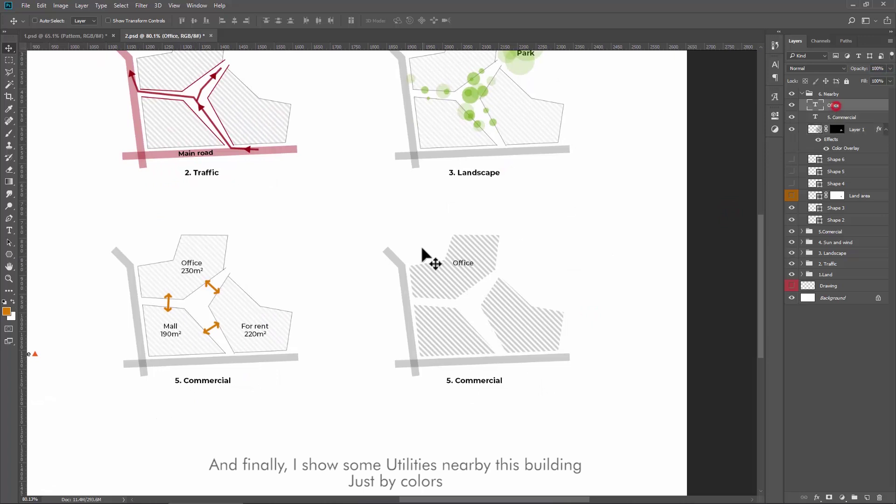
scroll(423, 255, "up", 1)
left_click_drag(567, 267, 534, 260)
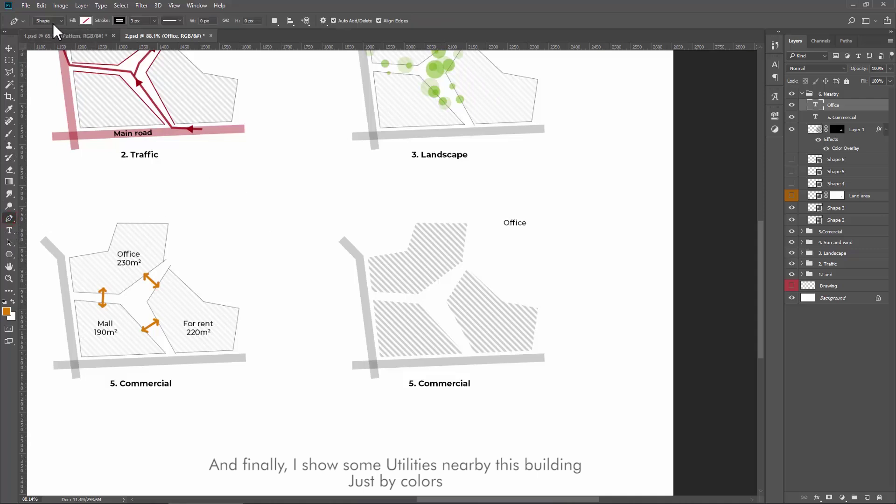
Set the Pen tool to Shape mode with blue fill and no stroke.
left_click(49, 21)
left_click(85, 21)
left_click(85, 21)
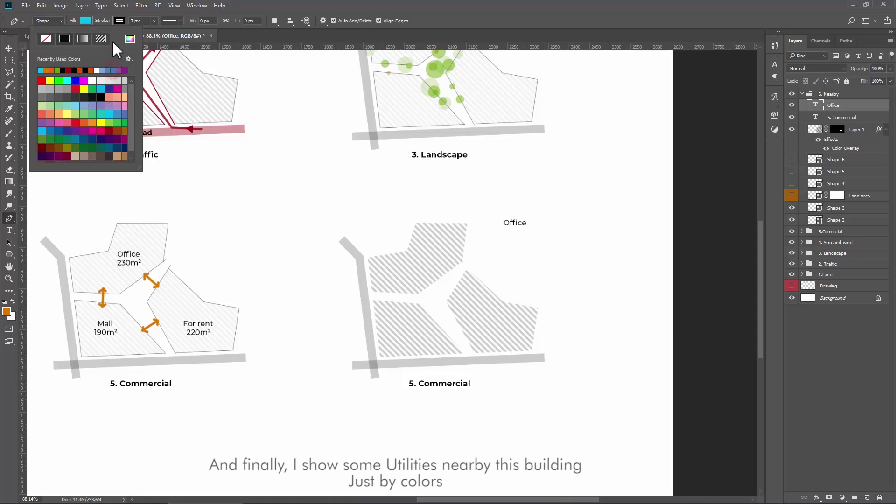
left_click(120, 20)
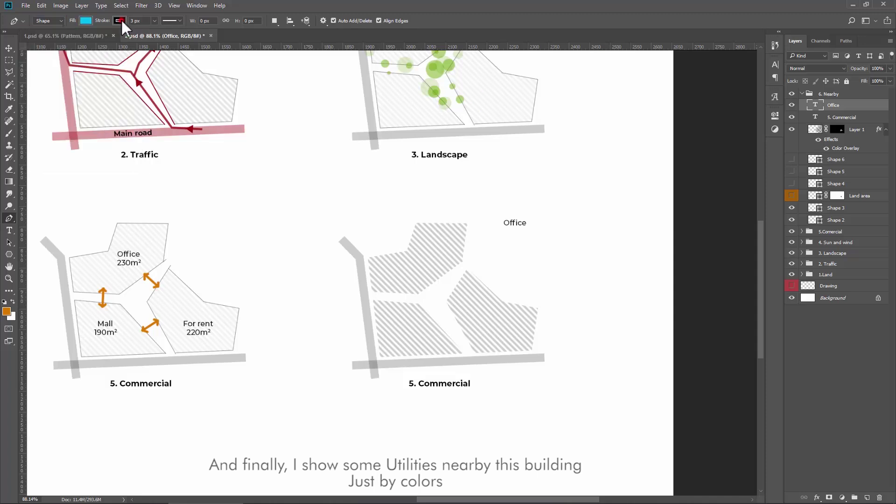
left_click(79, 38)
left_click(86, 20)
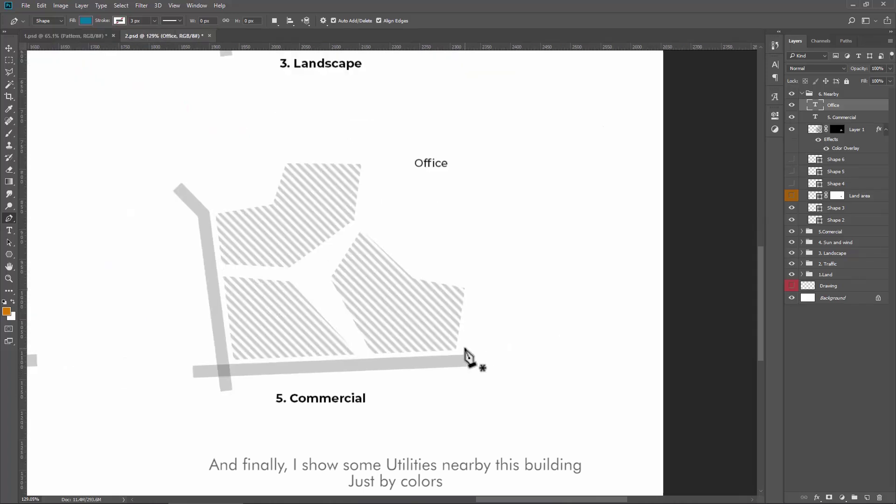
Draw blue blocks at the site's lower right and left of the road, faded to low opacity.
left_click(463, 348)
left_click(512, 347)
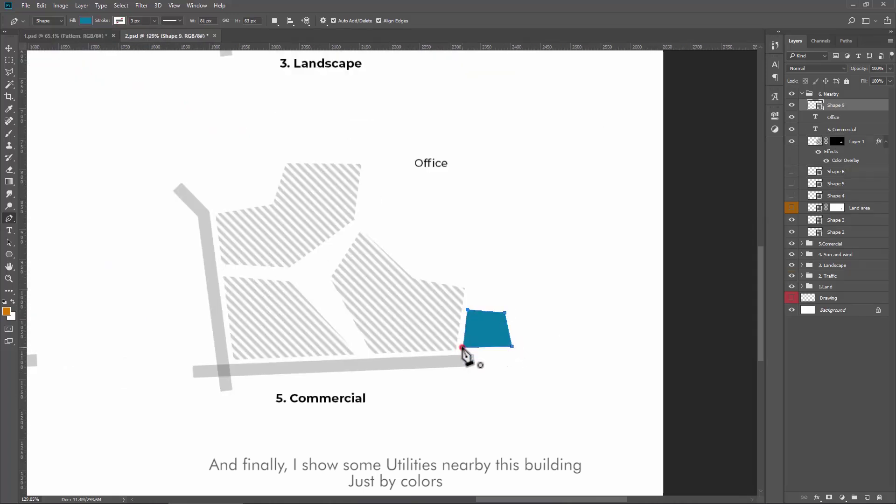
key("ctrl+minus")
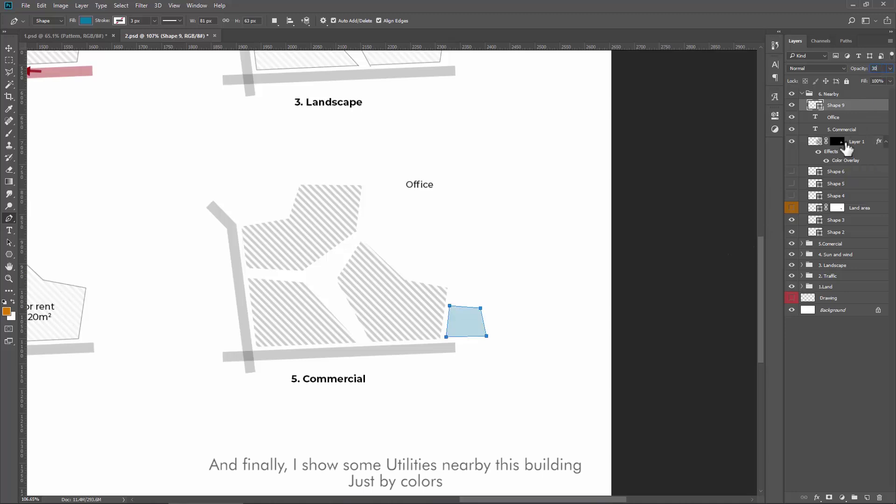
left_click(233, 314)
scroll(189, 322, "up", 1)
left_click(230, 253)
scroll(231, 253, "up", 1)
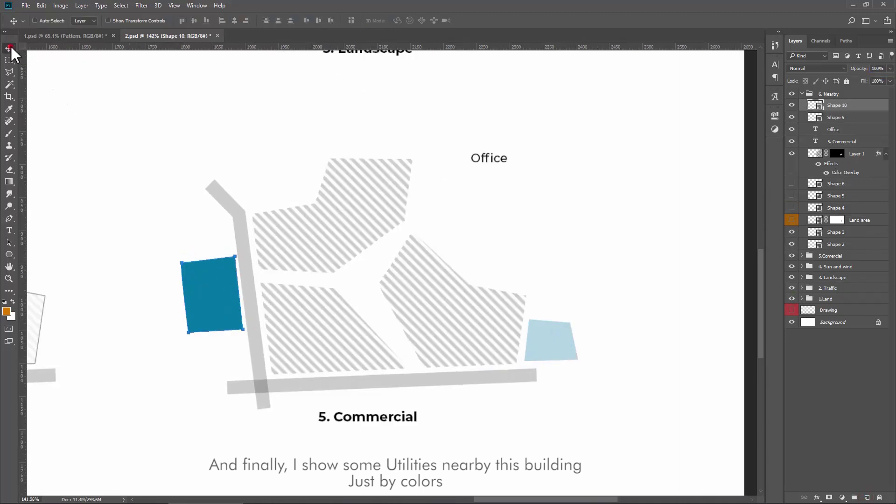
key("3")
Draw a light-blue block above the left block and another at the upper left.
left_click(225, 228)
scroll(197, 229, "up", 2)
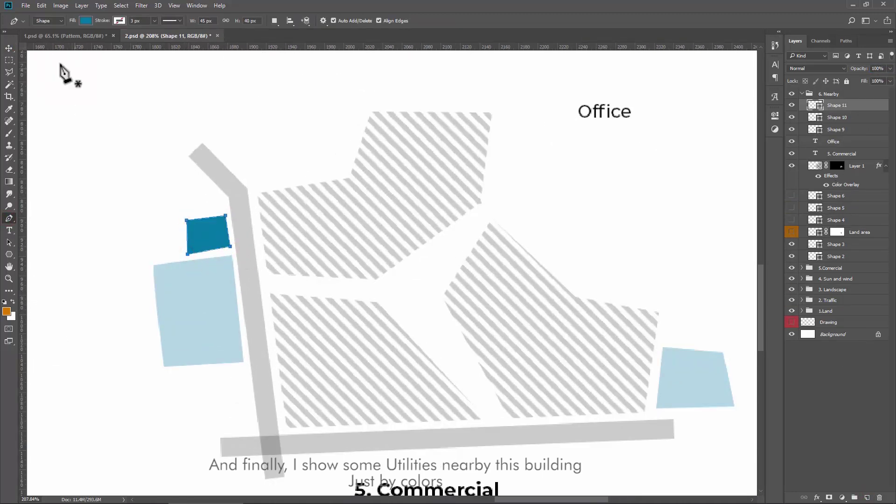
key("3")
scroll(233, 210, "up", 1)
left_click(260, 223)
left_click(211, 175)
left_click(257, 153)
left_click(351, 163)
left_click(260, 224)
key("3")
scroll(330, 210, "down", 2)
Outline a large blue block at the upper right near the Office label.
left_click(867, 495)
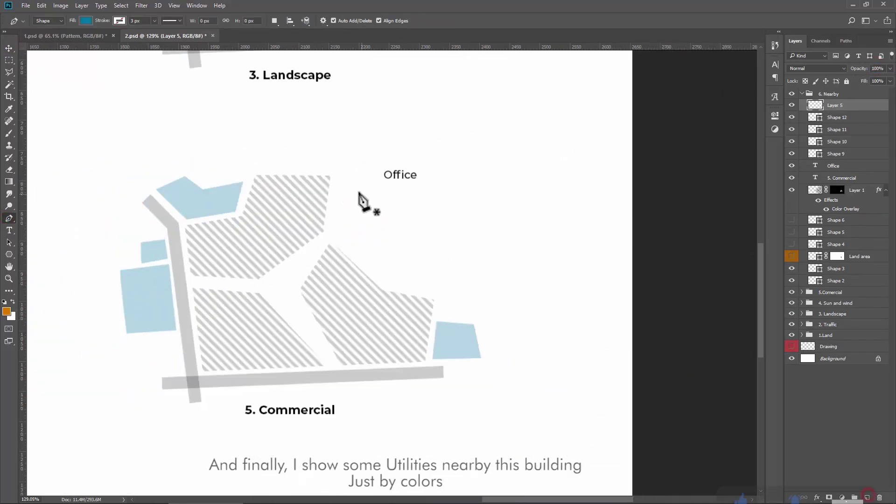
left_click(337, 176)
left_click(329, 230)
left_click(382, 285)
left_click(442, 288)
left_click(436, 242)
left_click(387, 229)
Fade the large block to light blue and place copied Theater and Park labels on the blocks.
left_click(9, 48)
key("3")
mouse_move(400, 175)
left_mouse_down()
mouse_move(368, 218)
mouse_move(204, 201)
mouse_move(164, 290)
mouse_move(473, 341)
left_mouse_up()
double_click(368, 218)
left_click(8, 48)
double_click(205, 201)
Label the left block 'Hospital' and the lower-right block 'Bus'.
left_click(10, 48)
double_click(165, 294)
type("Hospital")
key("ctrl+Return")
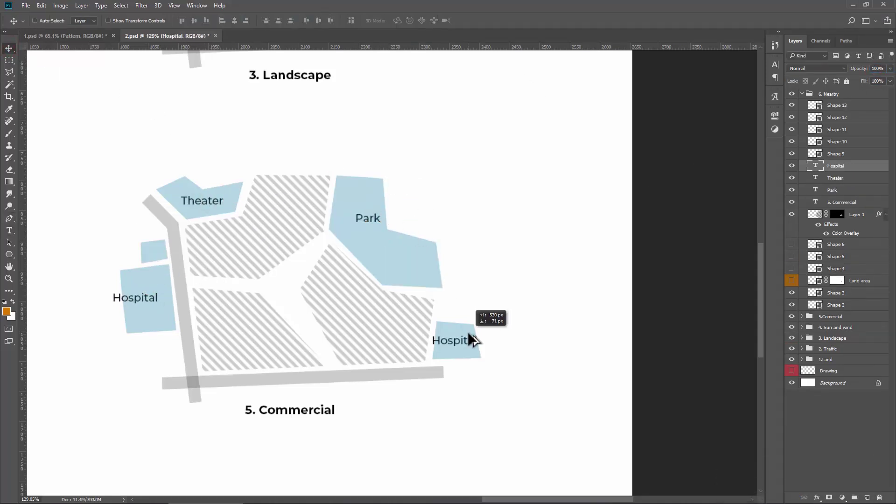
double_click(455, 341)
type("Bus")
key("ctrl+Return")
Retitle the panel '6. Nearby Ultilities' and collapse the Nearby layer group.
key("t")
left_click(249, 410)
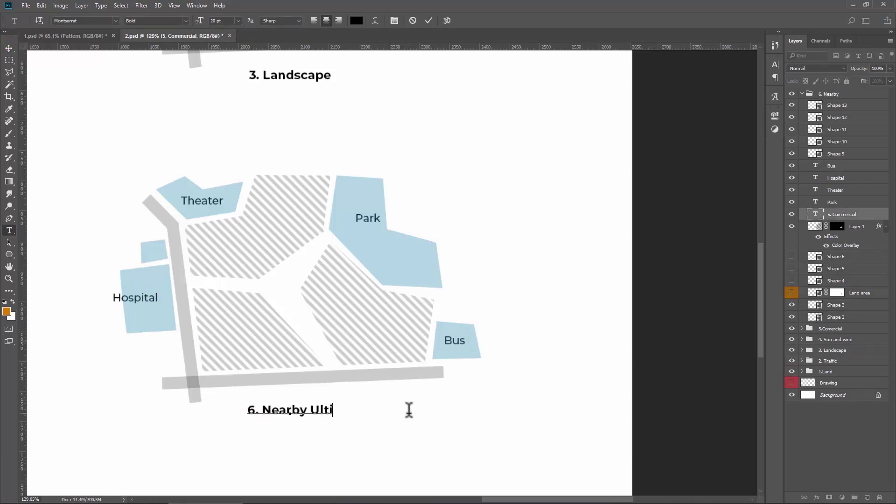
type("ities")
key("ctrl+Return")
key("v")
key("ctrl+0")
left_click(802, 94)
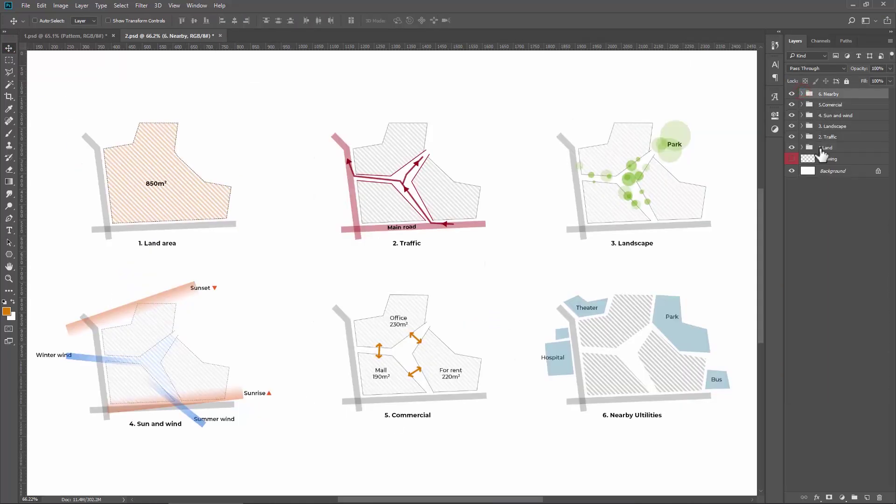
Move the Drawing layer's black outline sketch off the Traffic diagram.
left_click(832, 159)
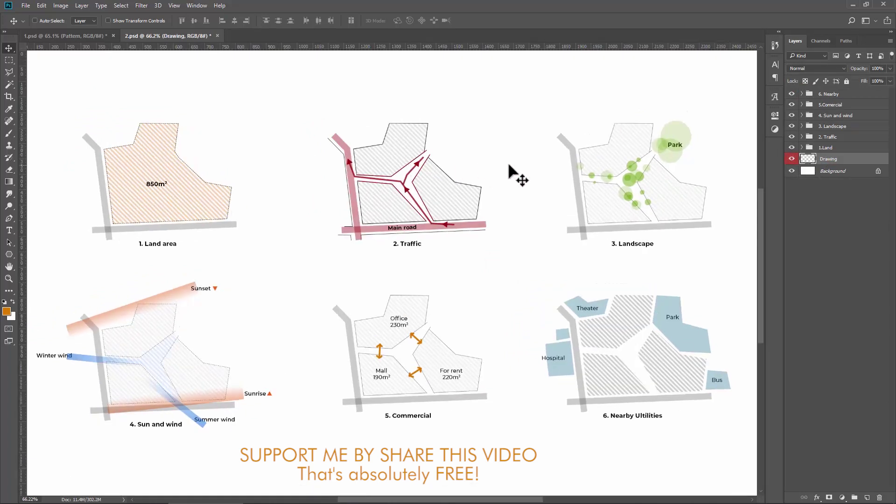
left_click_drag(509, 165, 393, 243)
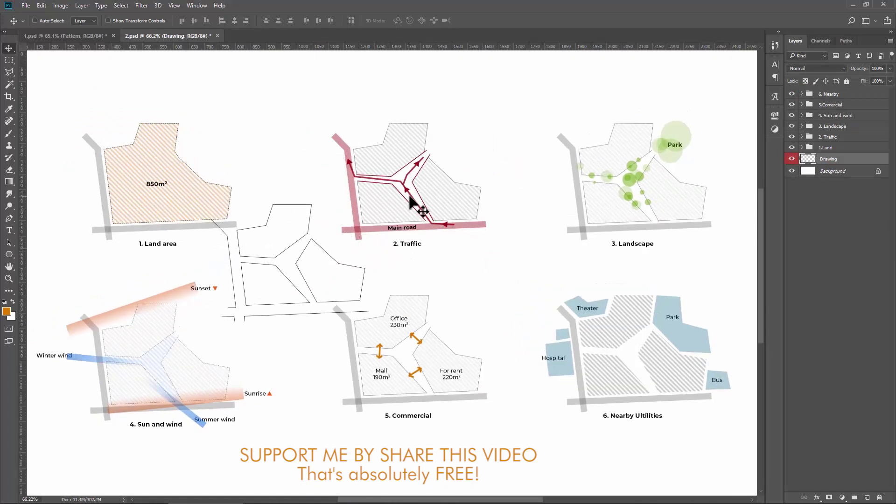
left_click_drag(398, 287, 364, 182)
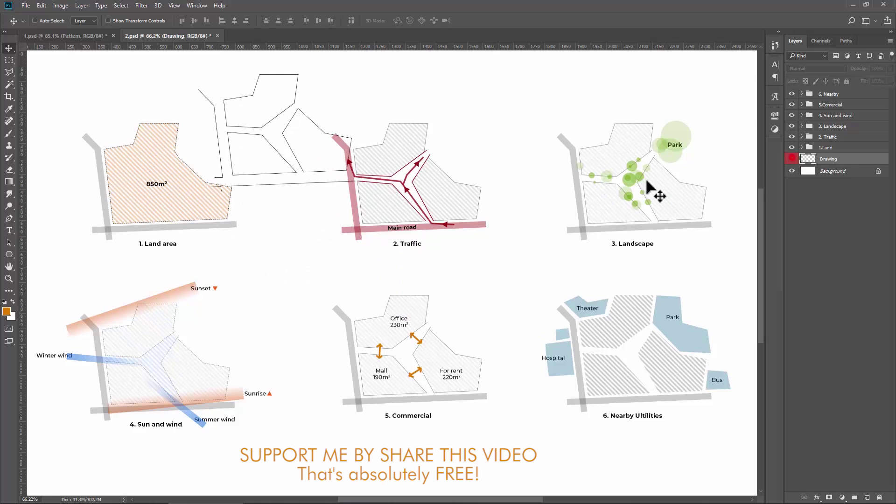
Zoom and pan to review the Landscape and Nearby Utilities panels of the finished sheet.
scroll(451, 275, "down", 1)
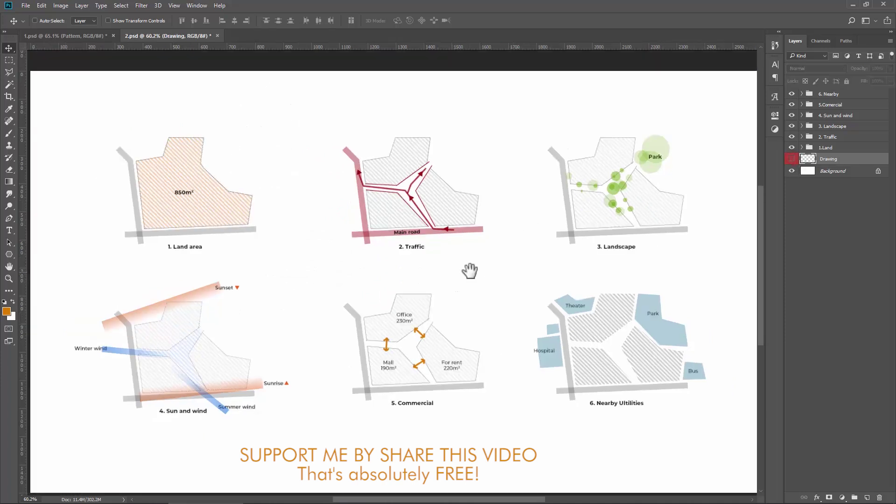
scroll(513, 278, "down", 1)
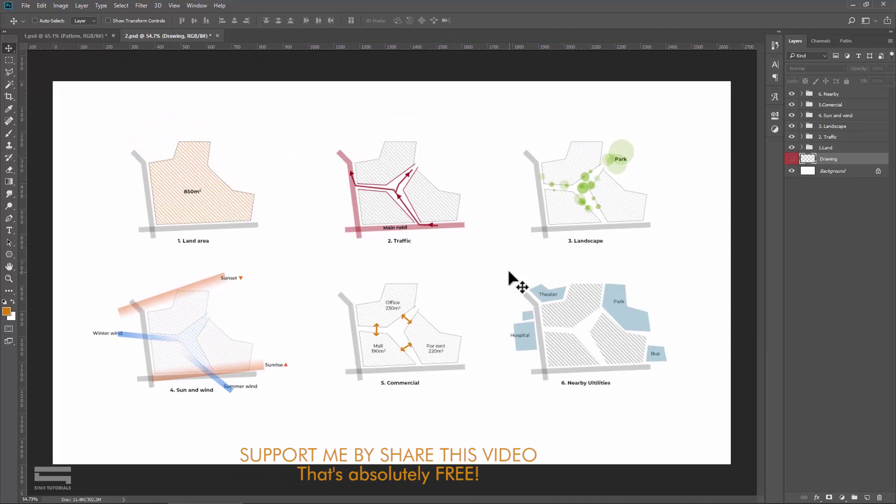
scroll(513, 279, "up", 2)
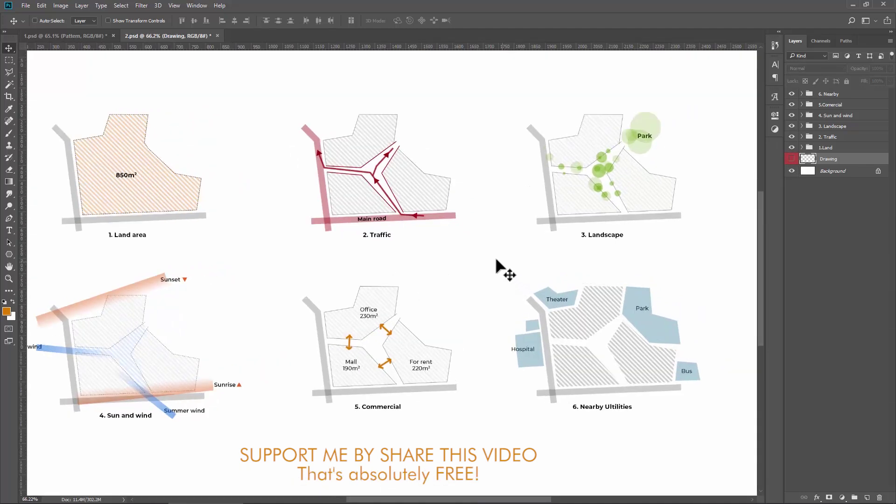
scroll(137, 173, "up", 3)
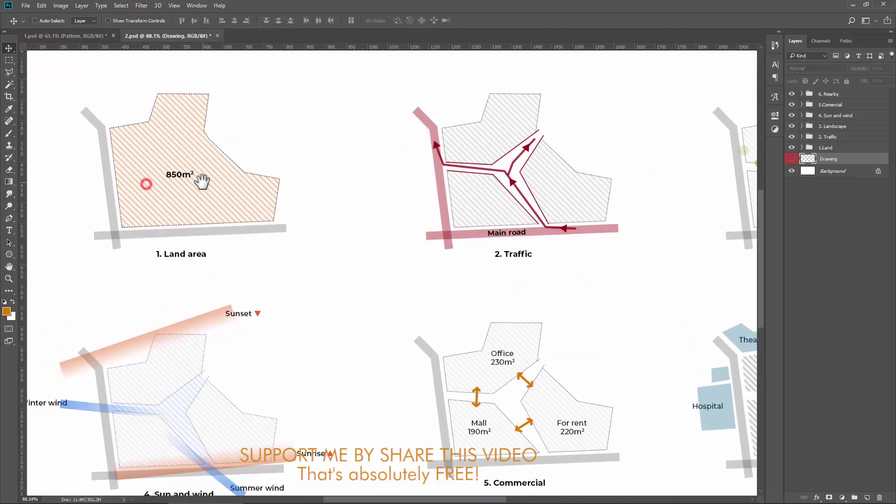
mouse_move(544, 259)
left_mouse_down()
mouse_move(379, 286)
mouse_move(560, 222)
mouse_move(466, 250)
left_mouse_up()
left_click_drag(621, 240, 485, 264)
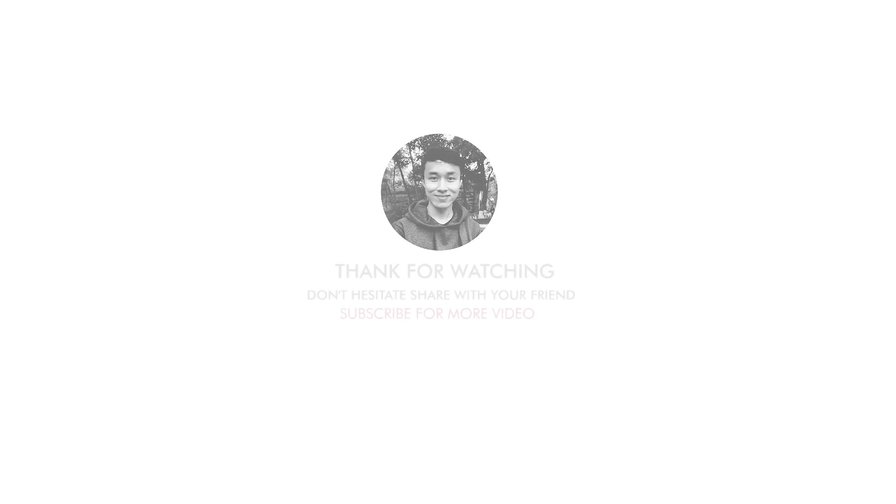